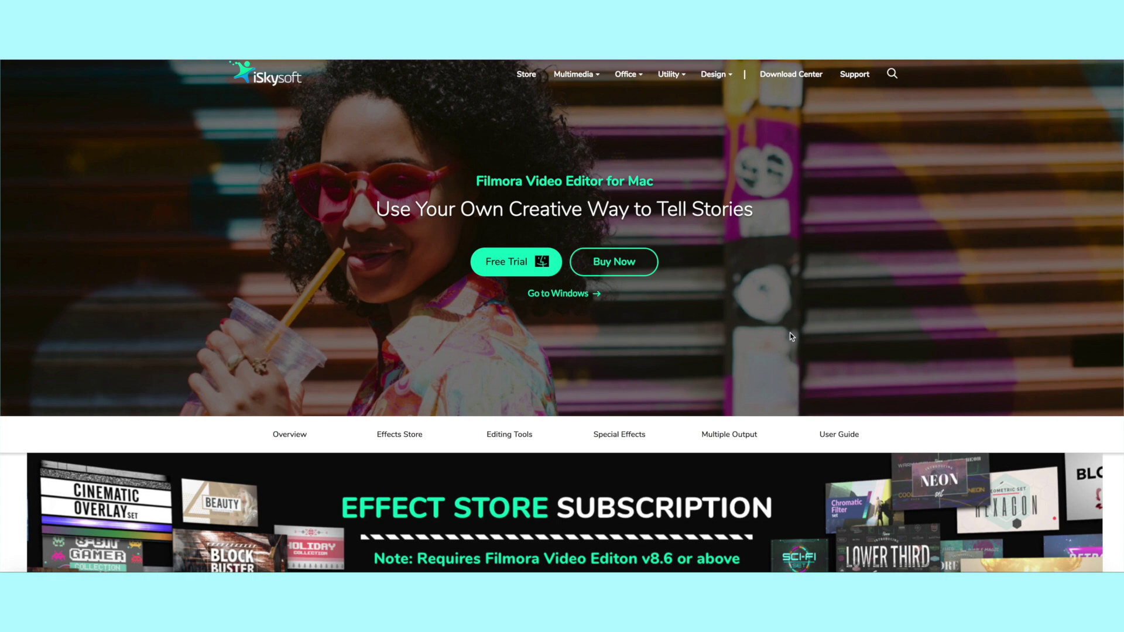
- View the Buy Now pricing page for Filmora Video Editor for Mac
scroll(673, 299, "down", 1)
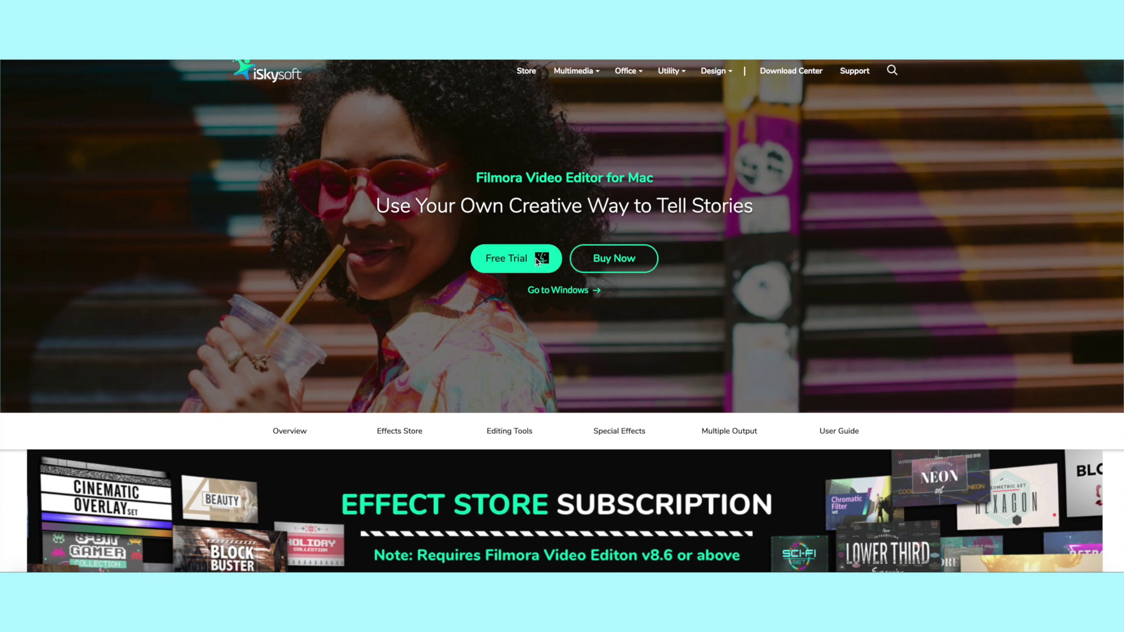
left_click(620, 260)
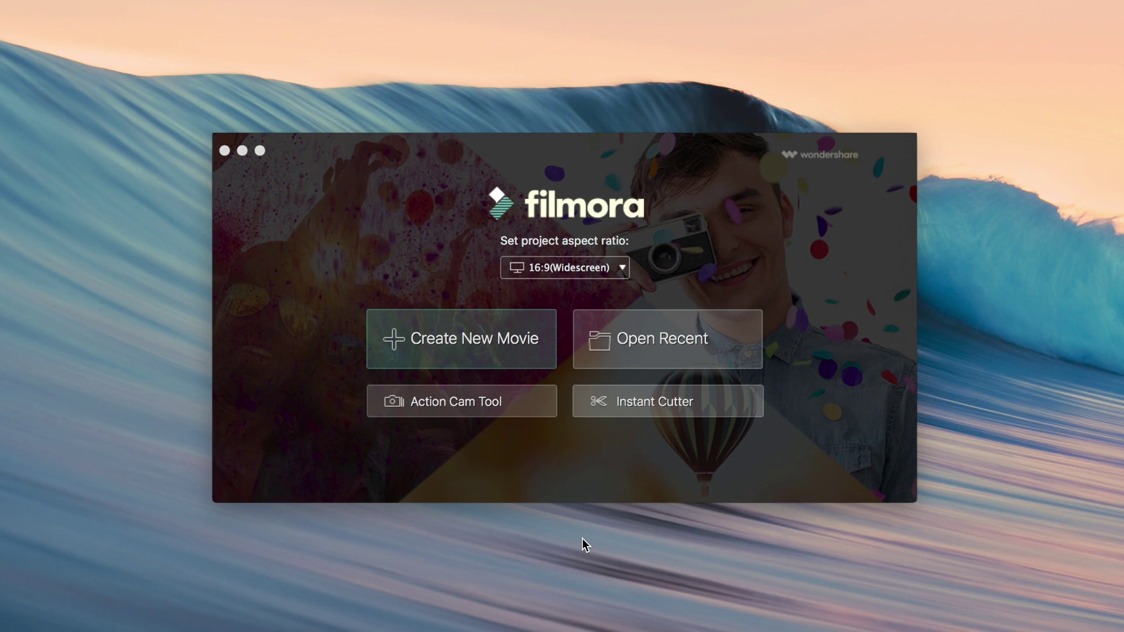
- Create a new movie project with the 16:9 (Widescreen) aspect ratio
left_click(536, 267)
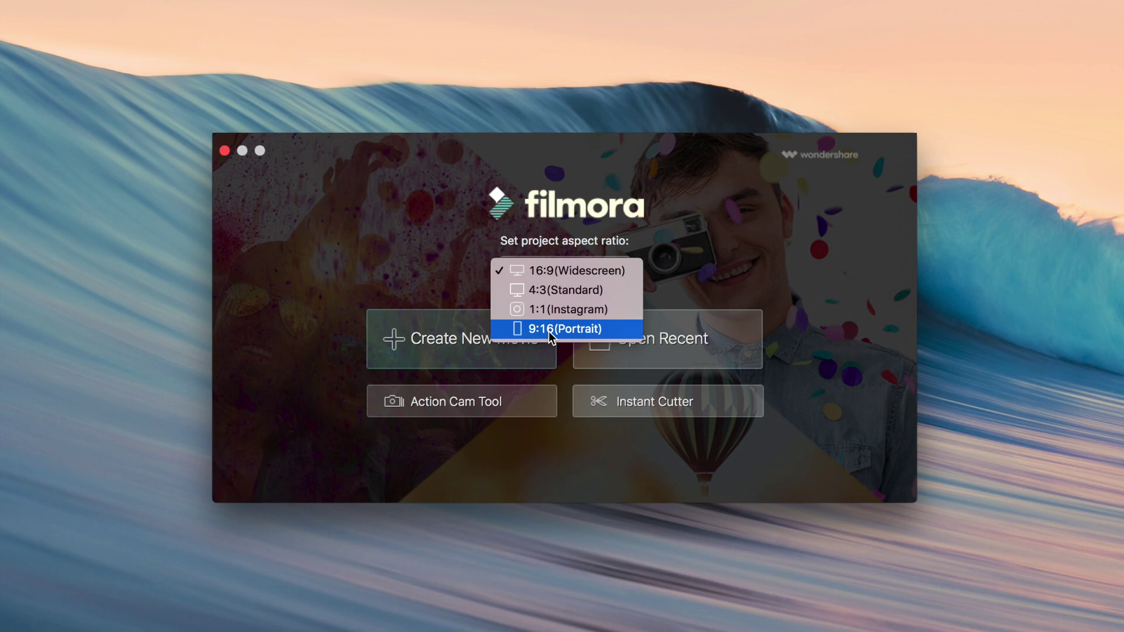
left_click(550, 271)
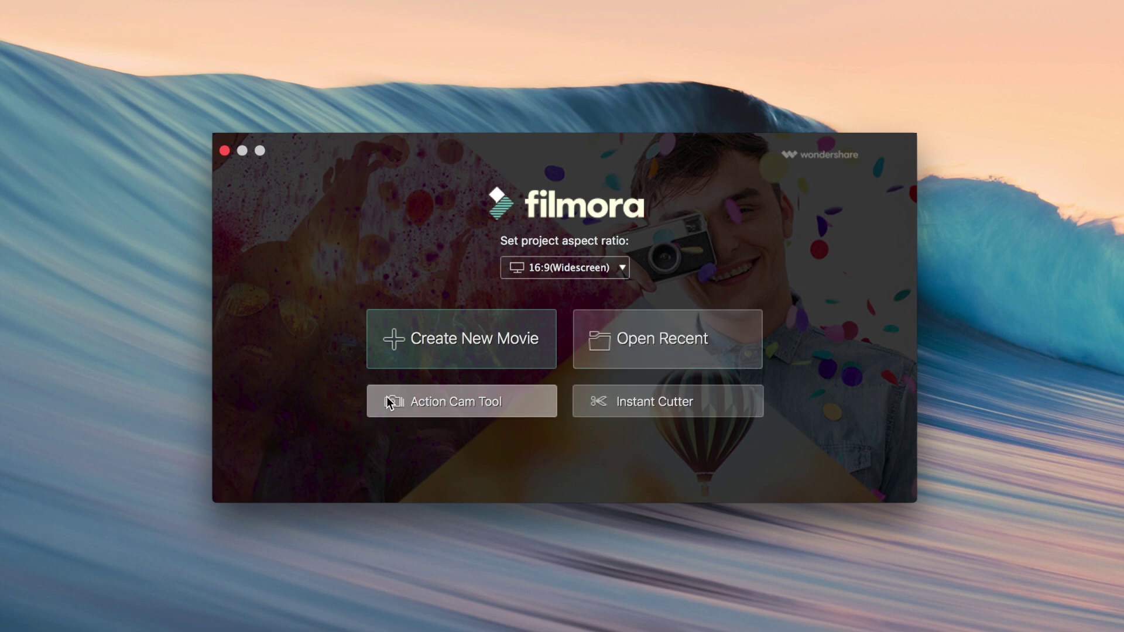
left_click(488, 341)
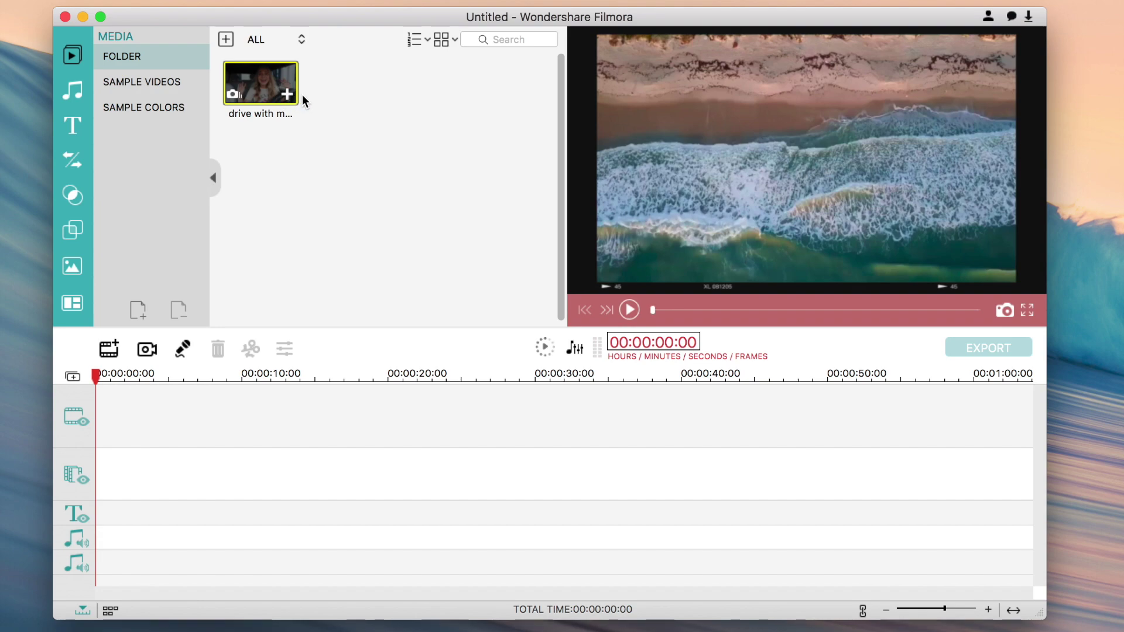
- Add the driving clip to the video track and scrub back to about 00:00:08:20
left_click(287, 94)
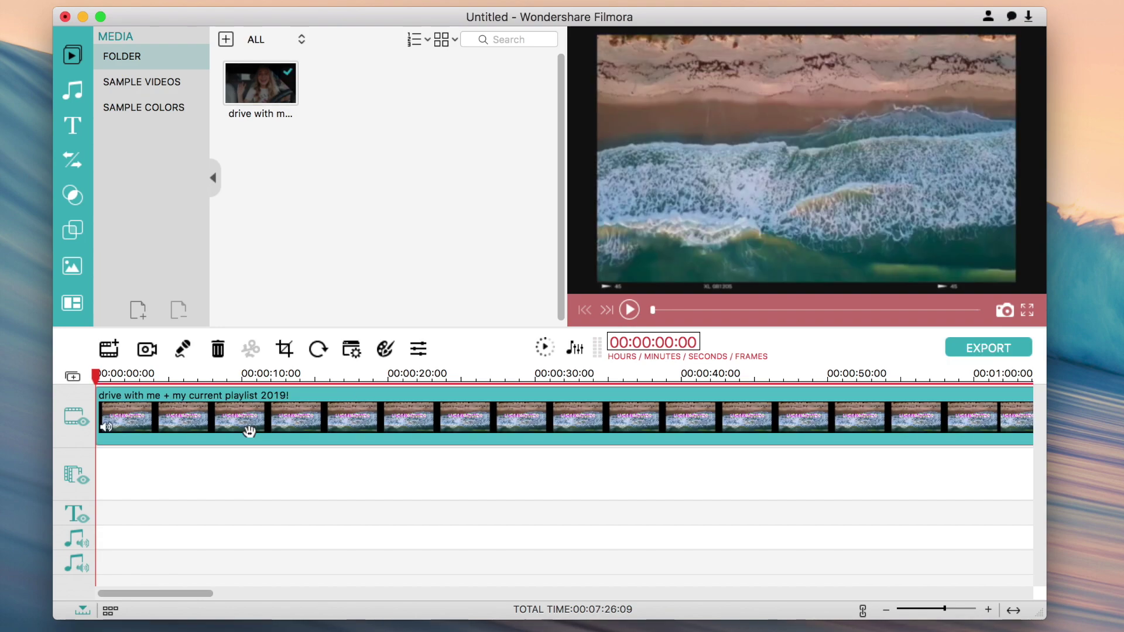
left_click_drag(96, 378, 605, 404)
left_click_drag(522, 431, 224, 410)
- Preview Countdown3, Gradient2, Gradient1, Grey and Black samples, then return to project media
left_click(147, 83)
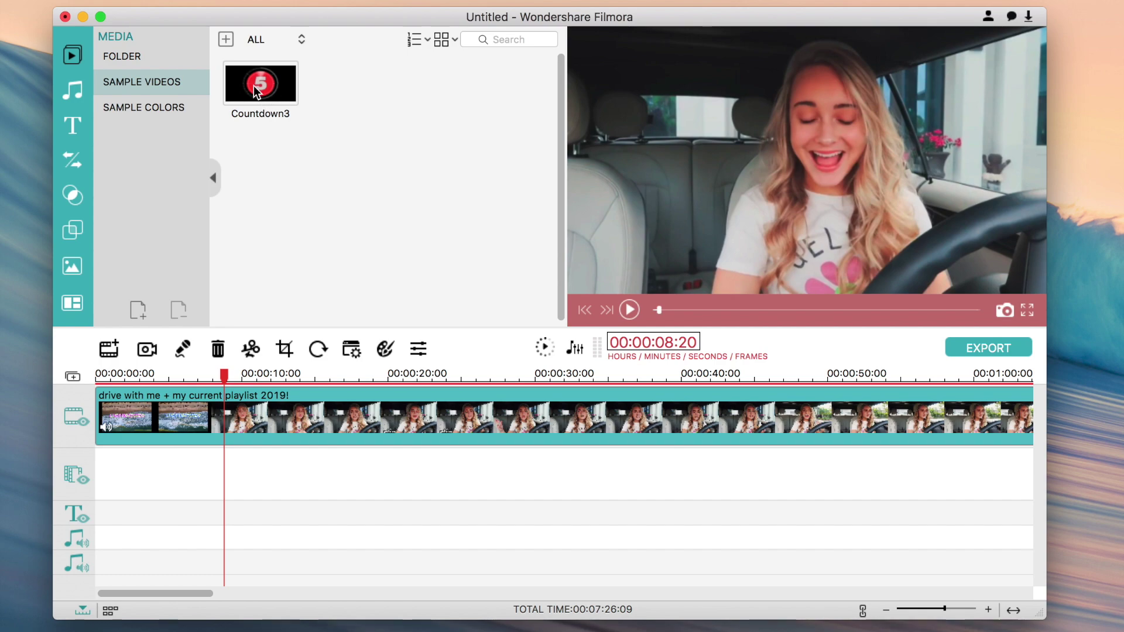
left_click(258, 90)
left_click(136, 105)
left_click(497, 97)
left_click(449, 92)
left_click(330, 199)
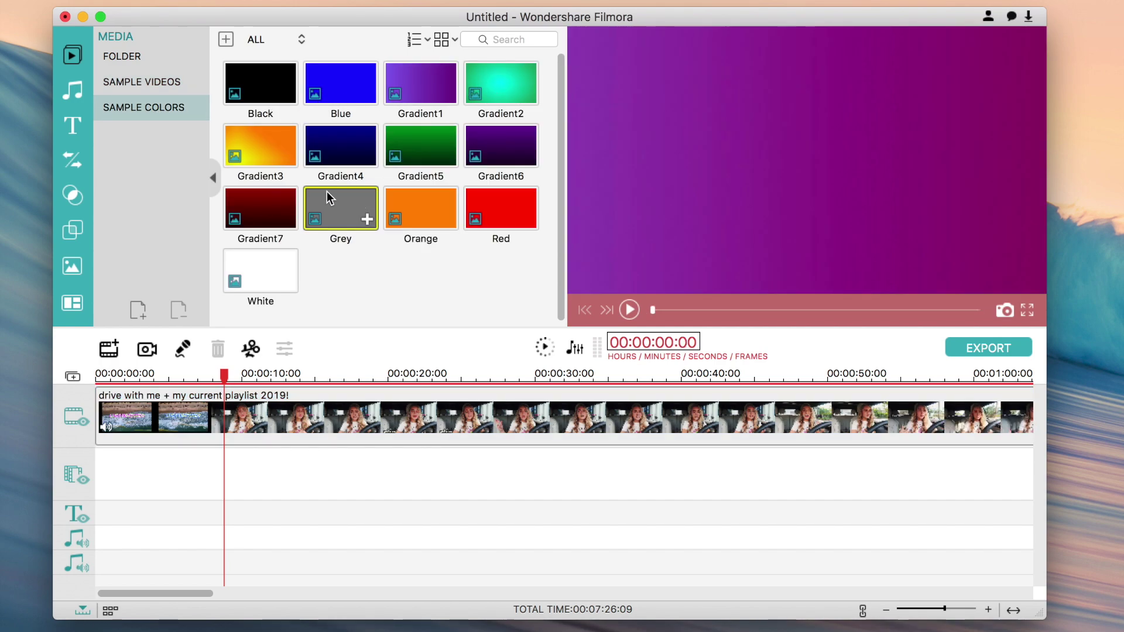
left_click(247, 103)
left_click(149, 56)
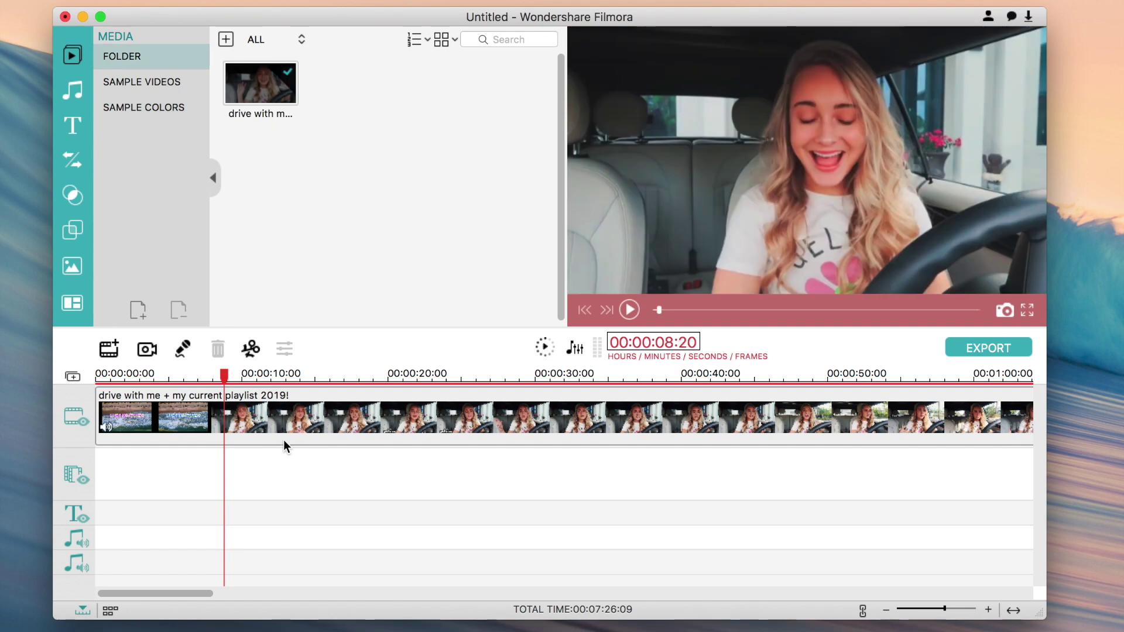
- Select the driving clip and scrub to where the title intro ends
left_click(267, 417)
left_click_drag(224, 377, 153, 379)
left_click(262, 477)
left_click(258, 413)
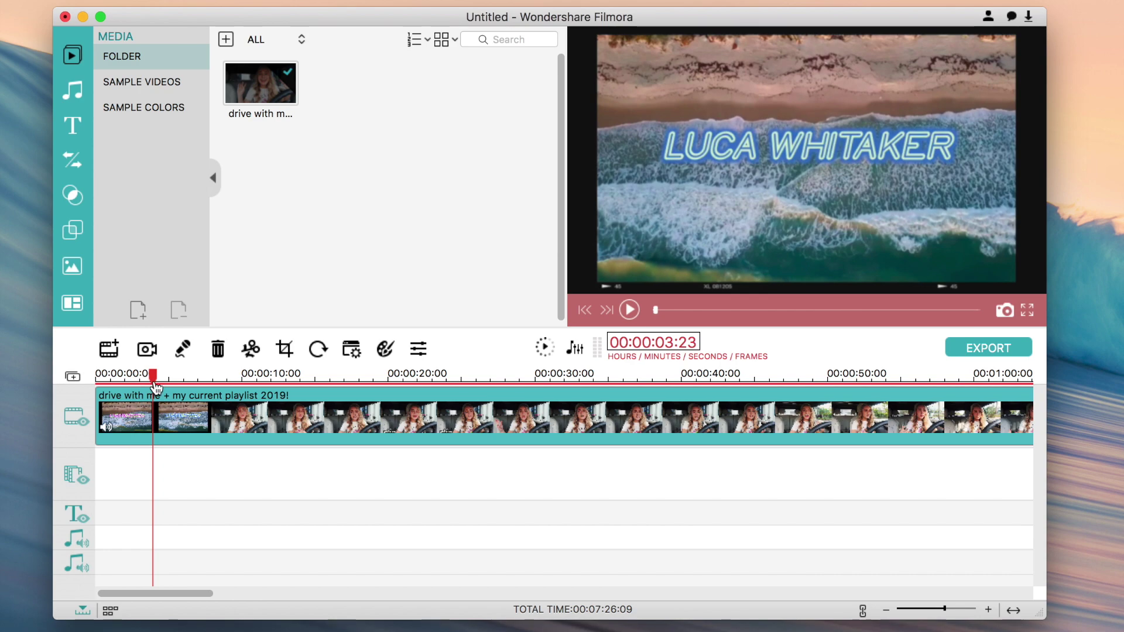
- Split the clip at the intro end and trim the second clip's start
left_click(251, 350)
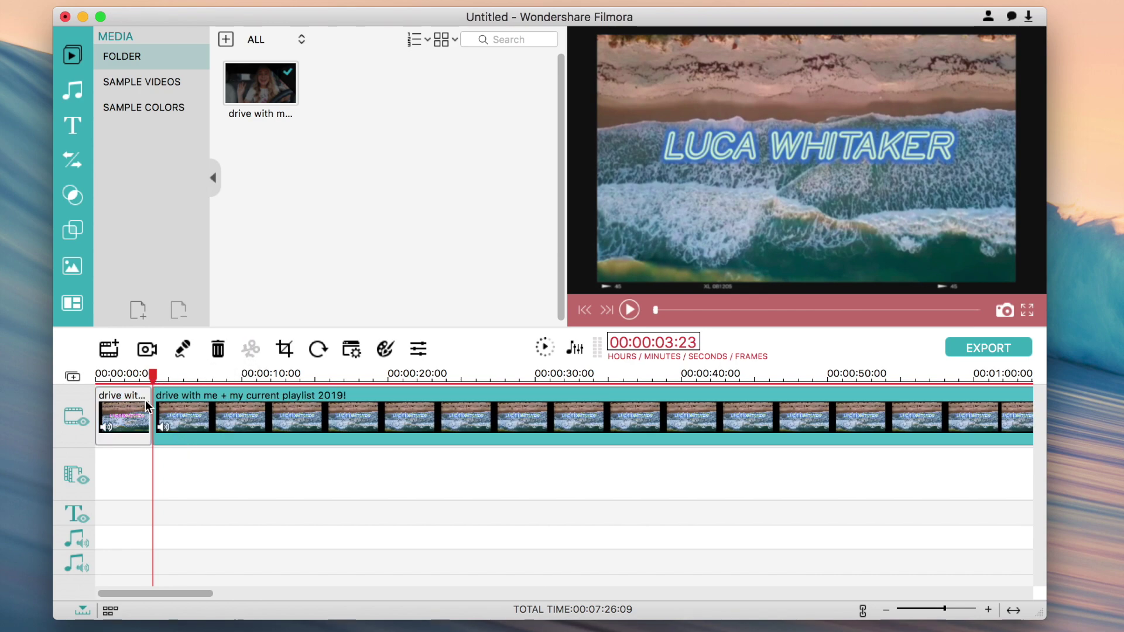
left_click(167, 379)
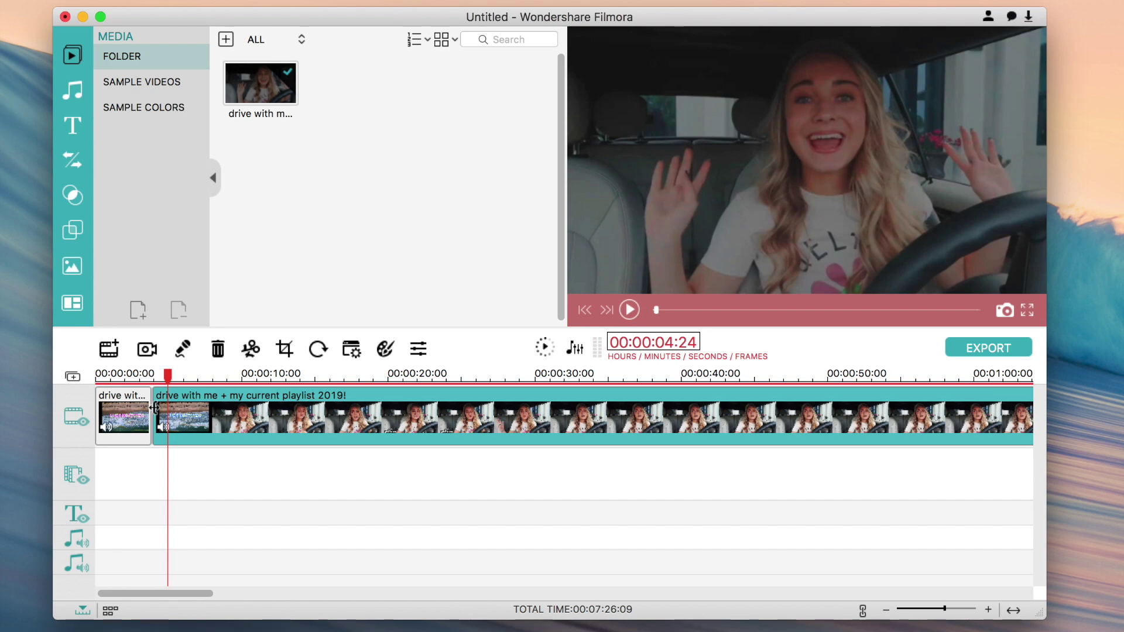
left_click_drag(160, 408, 175, 408)
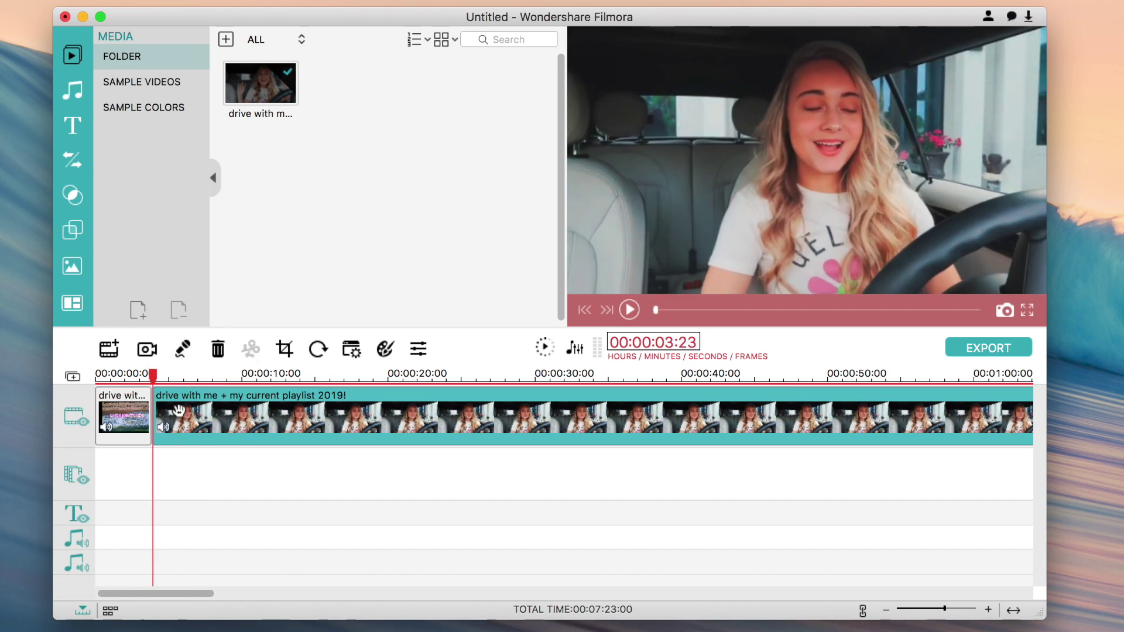
left_click(136, 375)
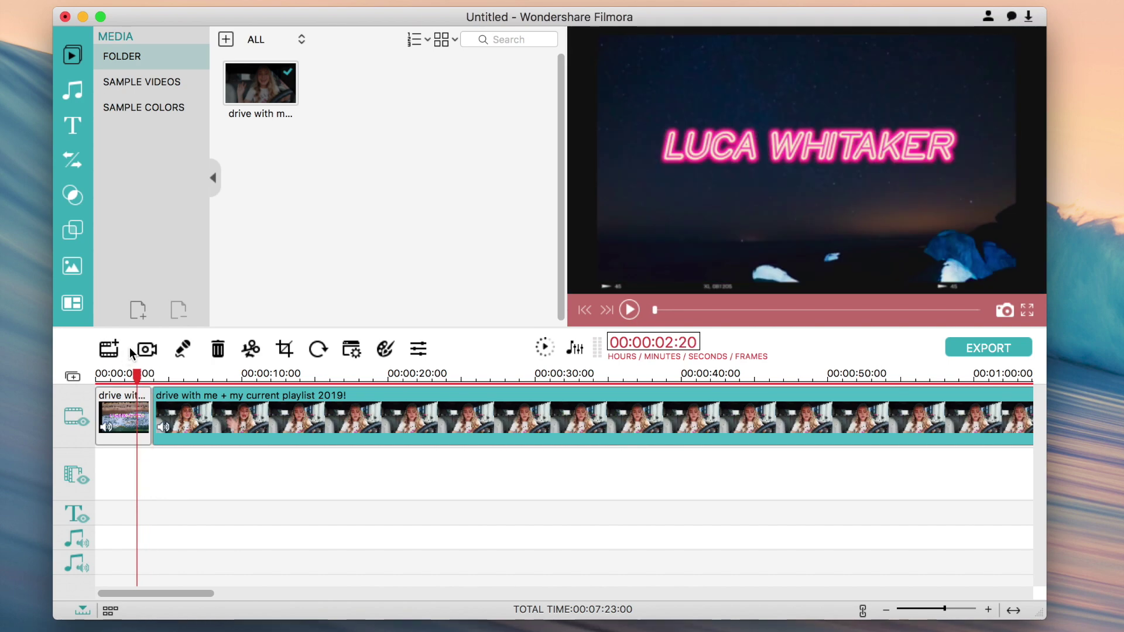
- Check media import and voice-over with the built-in microphone, closing both without recording
left_click(107, 351)
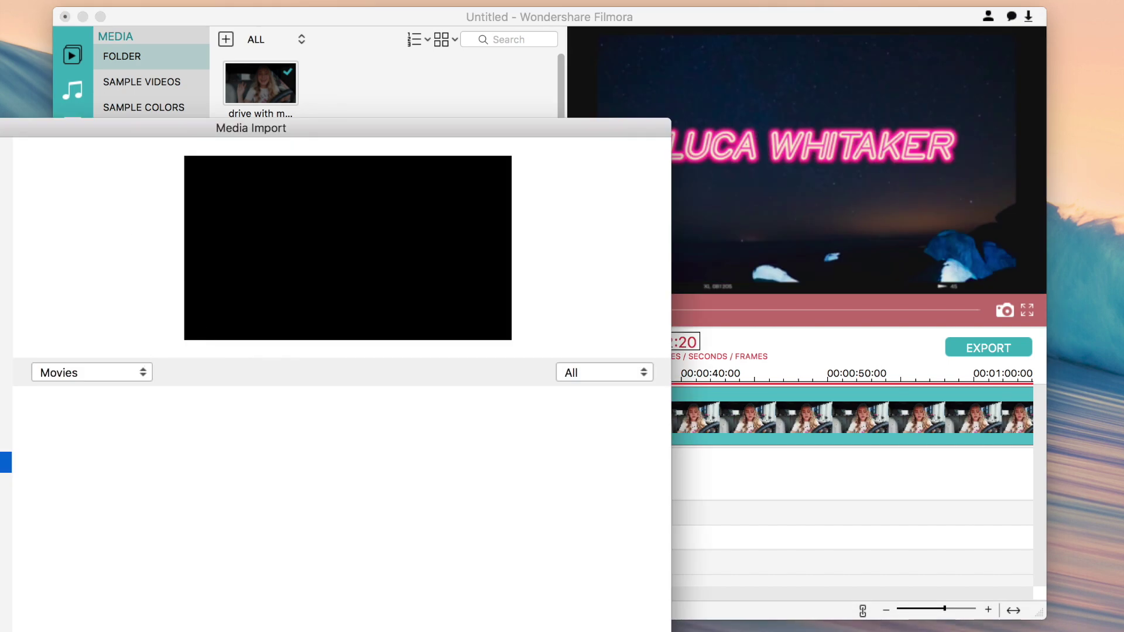
key("Escape")
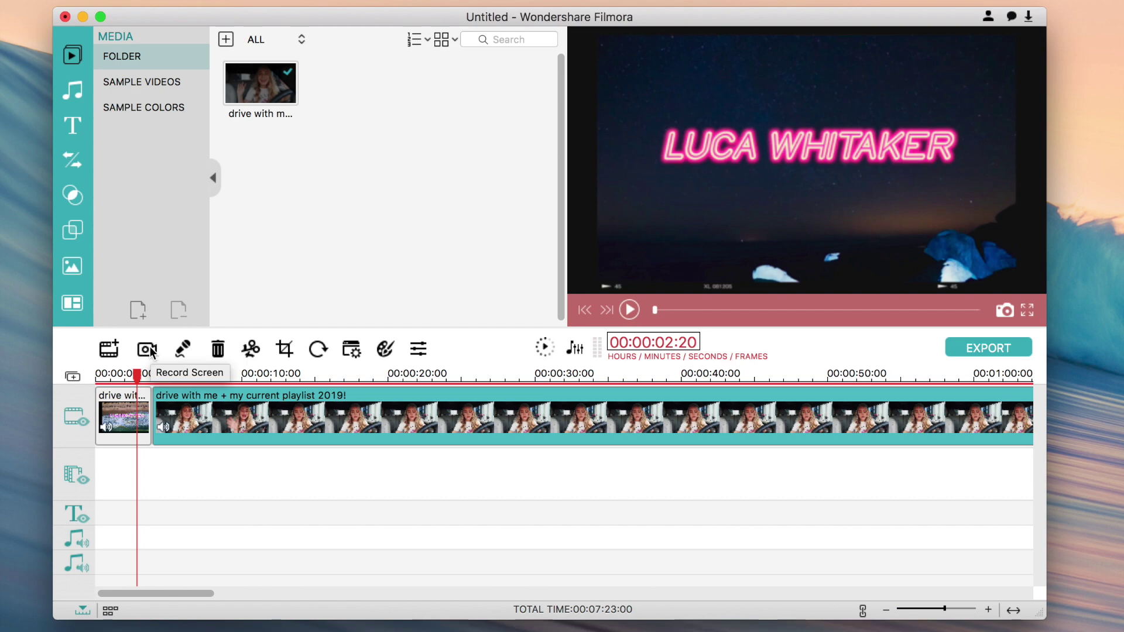
left_click(184, 350)
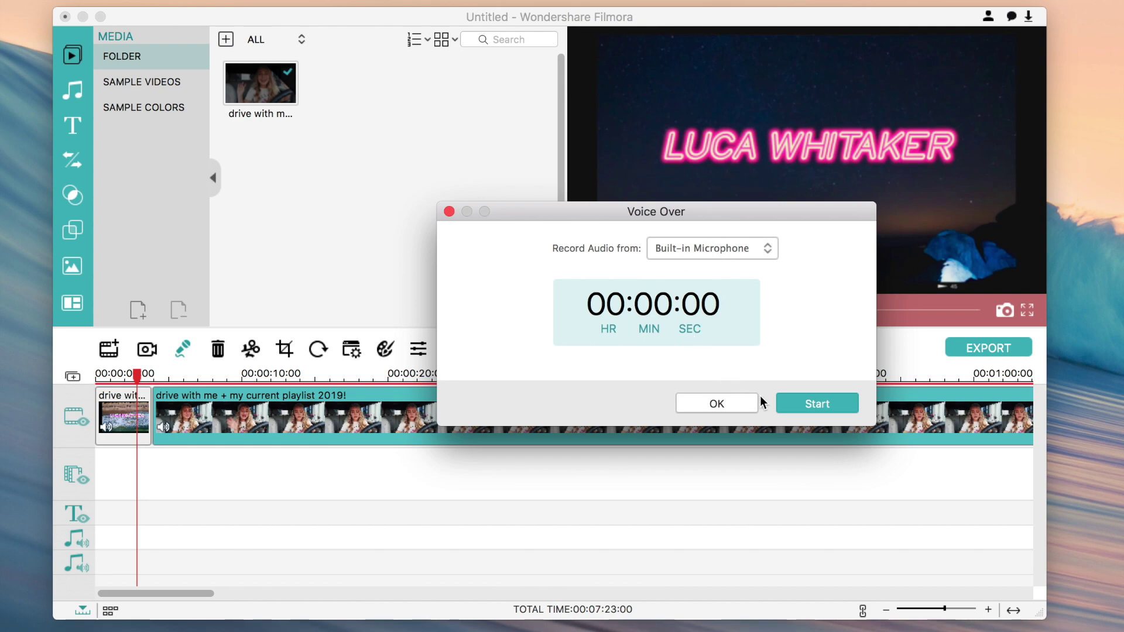
left_click(695, 247)
left_click(702, 249)
left_click(720, 249)
left_click(716, 248)
left_click(448, 211)
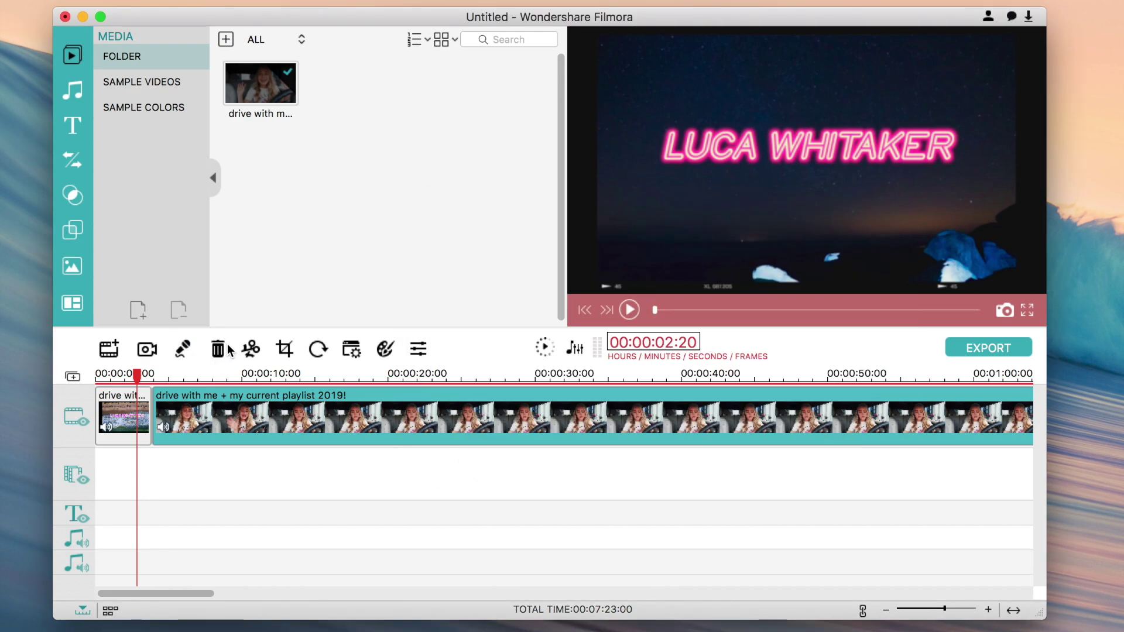
- Split at 00:00:07:04 and delete the short cut-out piece
left_click_drag(139, 383, 201, 386)
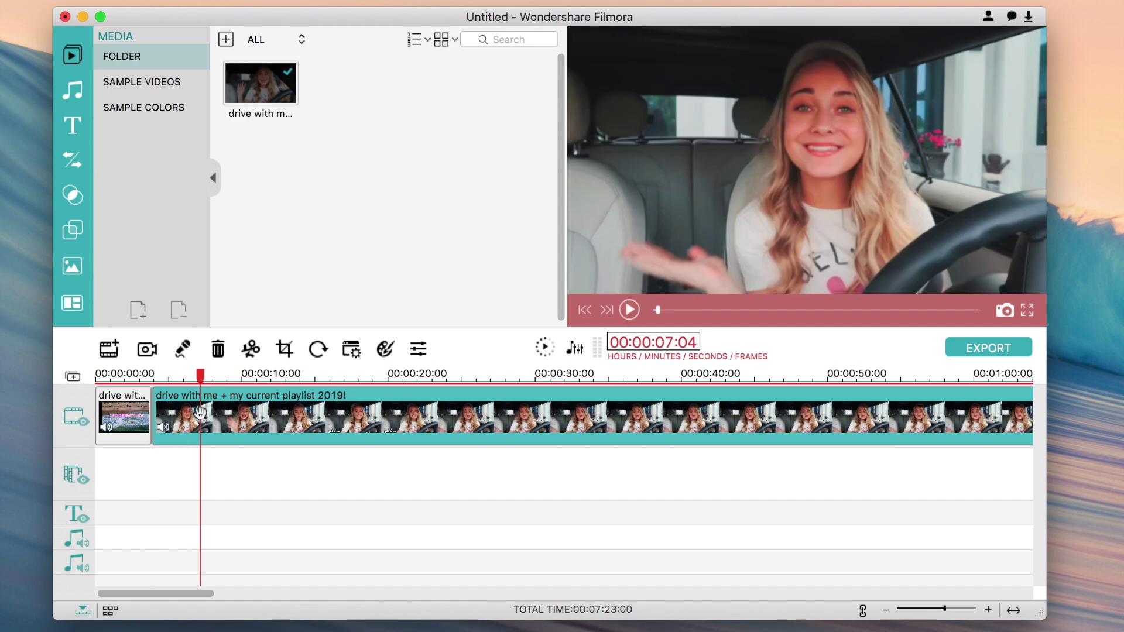
left_click(250, 349)
left_click_drag(200, 376, 176, 379)
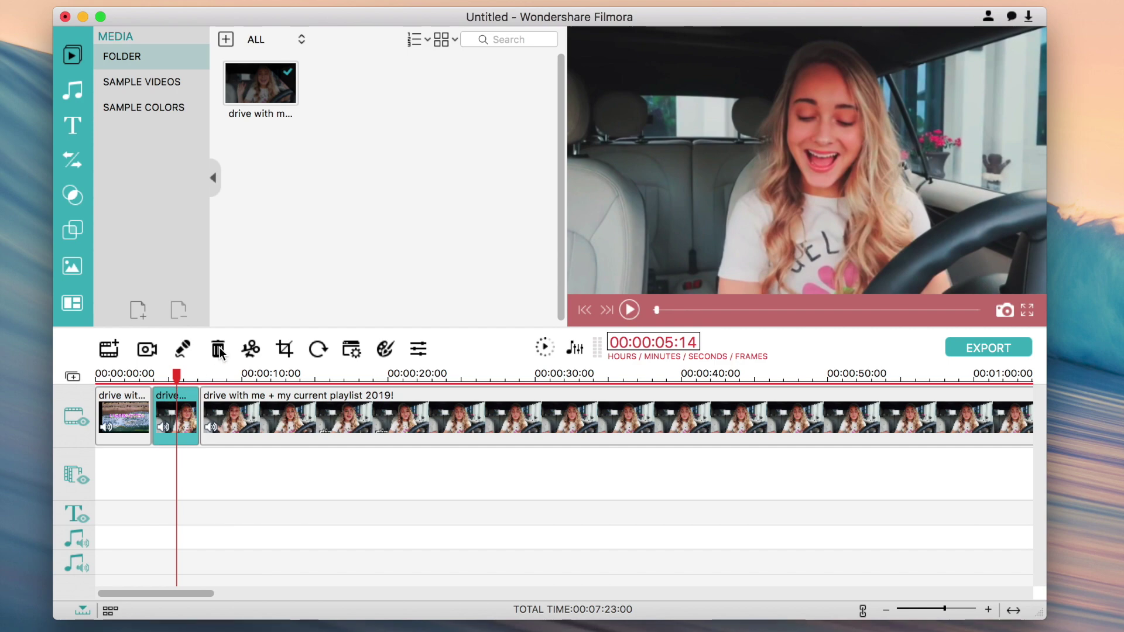
left_click(218, 351)
left_click(192, 404)
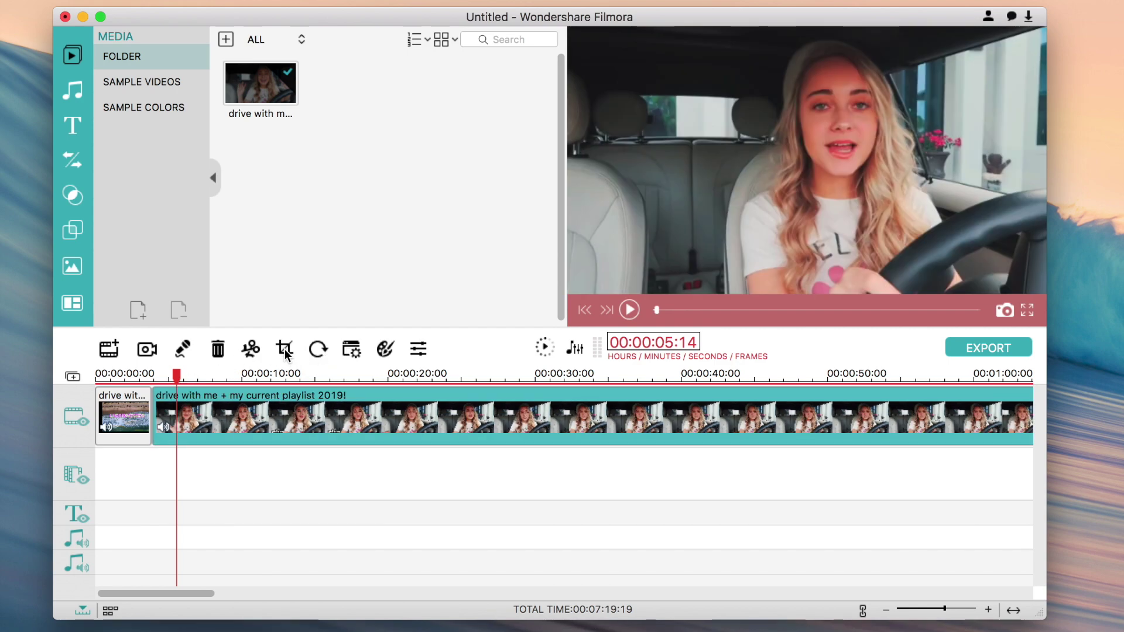
- Try crop areas at 4:3, 1:1, 9:16 and free-size ratios
left_click(284, 349)
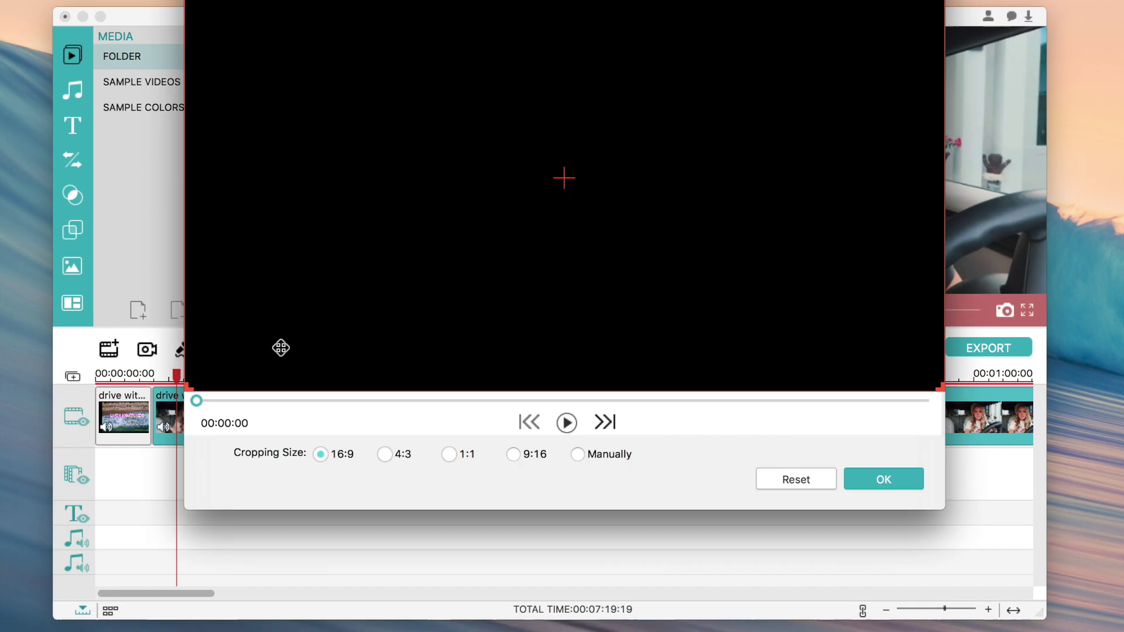
left_click_drag(186, 6, 371, 152)
left_click_drag(673, 198, 692, 219)
left_click_drag(375, 73, 186, 1)
left_click(384, 454)
mouse_move(426, 98)
left_mouse_down()
mouse_move(397, 103)
mouse_move(407, 105)
left_mouse_up()
left_click(450, 455)
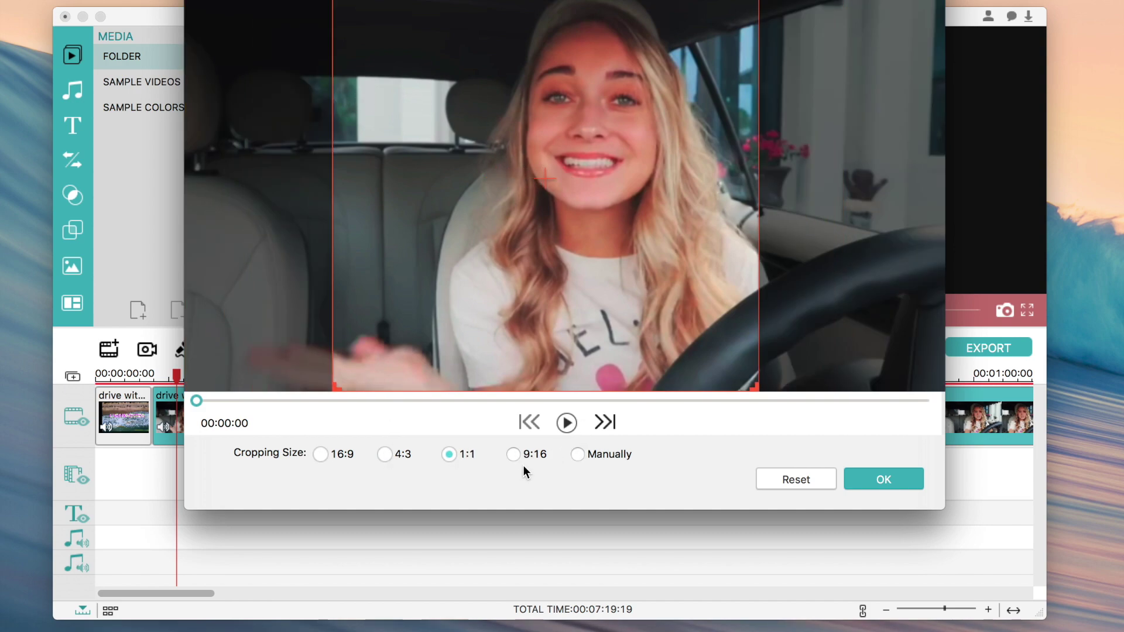
left_click(515, 454)
left_click(577, 454)
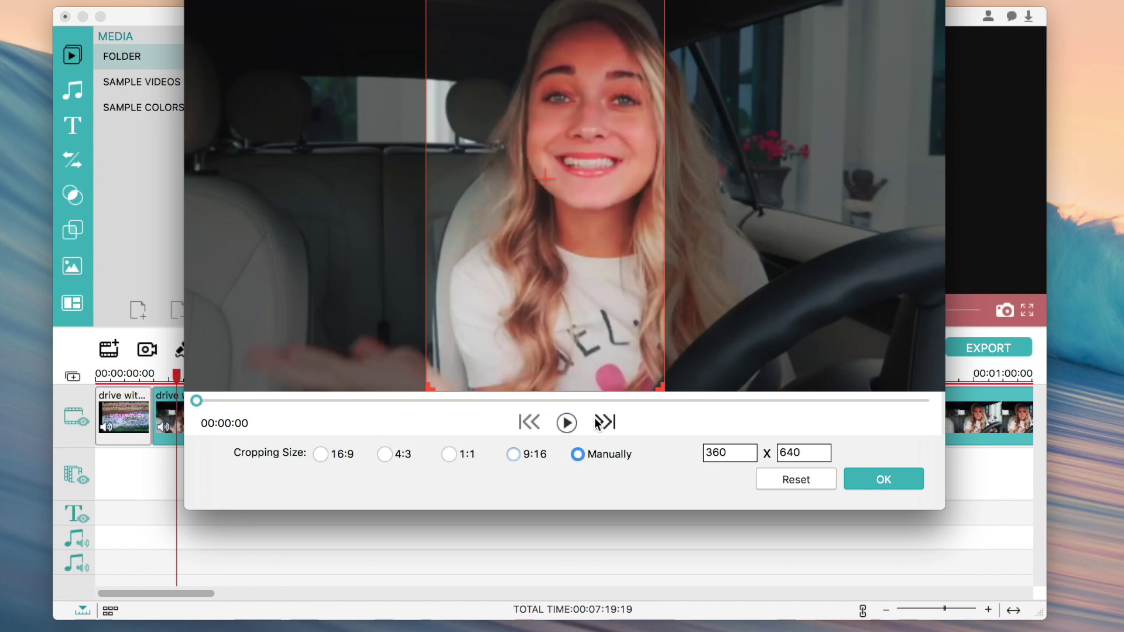
left_click_drag(426, 3, 185, 3)
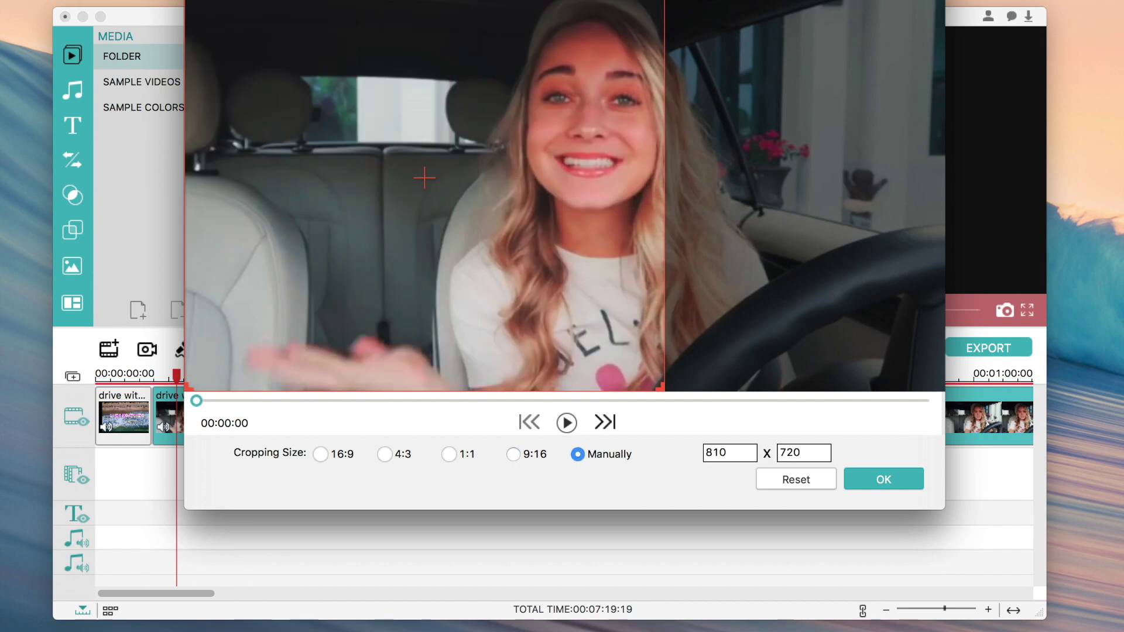
- Reset the crop to 16:9, centre it on the driver, preview and apply
left_click(785, 484)
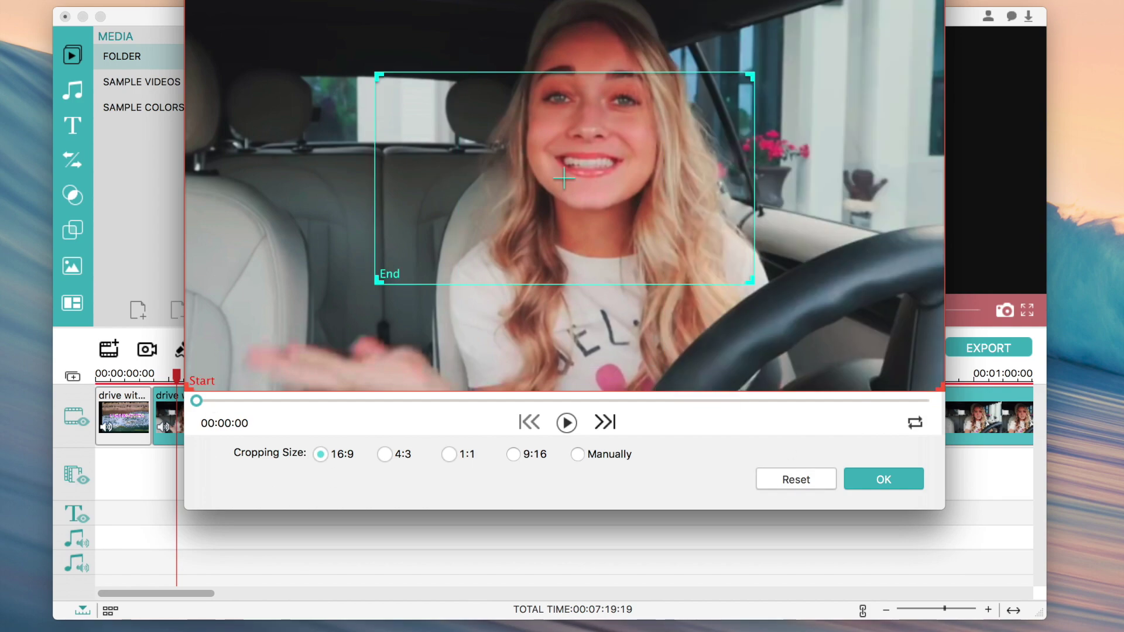
left_click_drag(374, 281, 303, 333)
left_click_drag(449, 254, 482, 240)
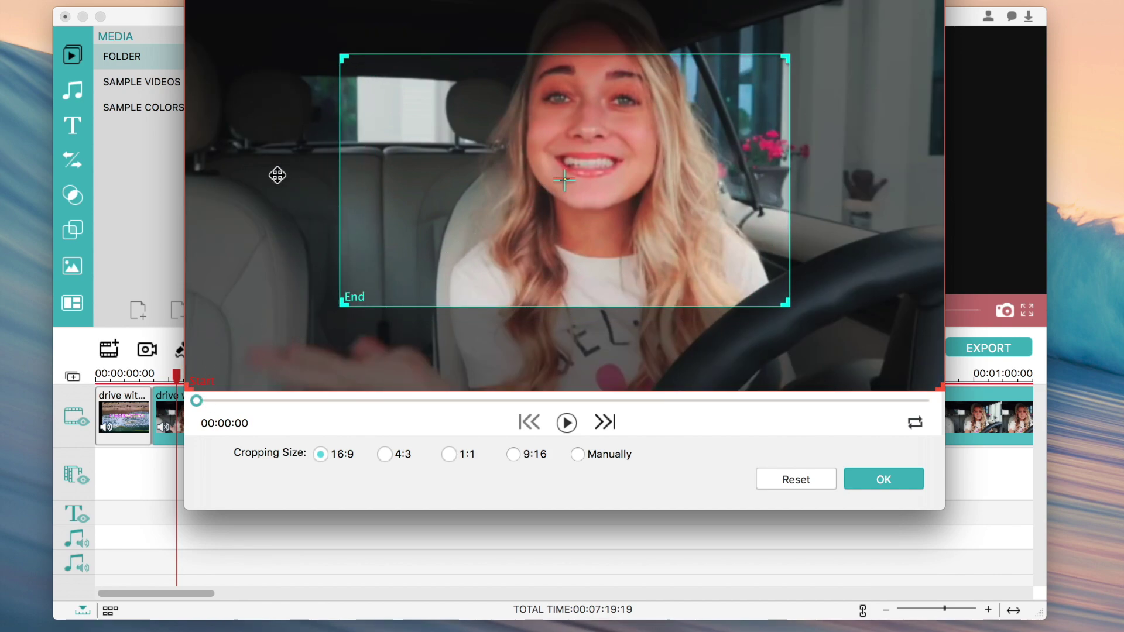
left_click_drag(342, 303, 271, 344)
left_click_drag(419, 273, 456, 245)
left_click_drag(668, 195, 654, 192)
left_click(568, 423)
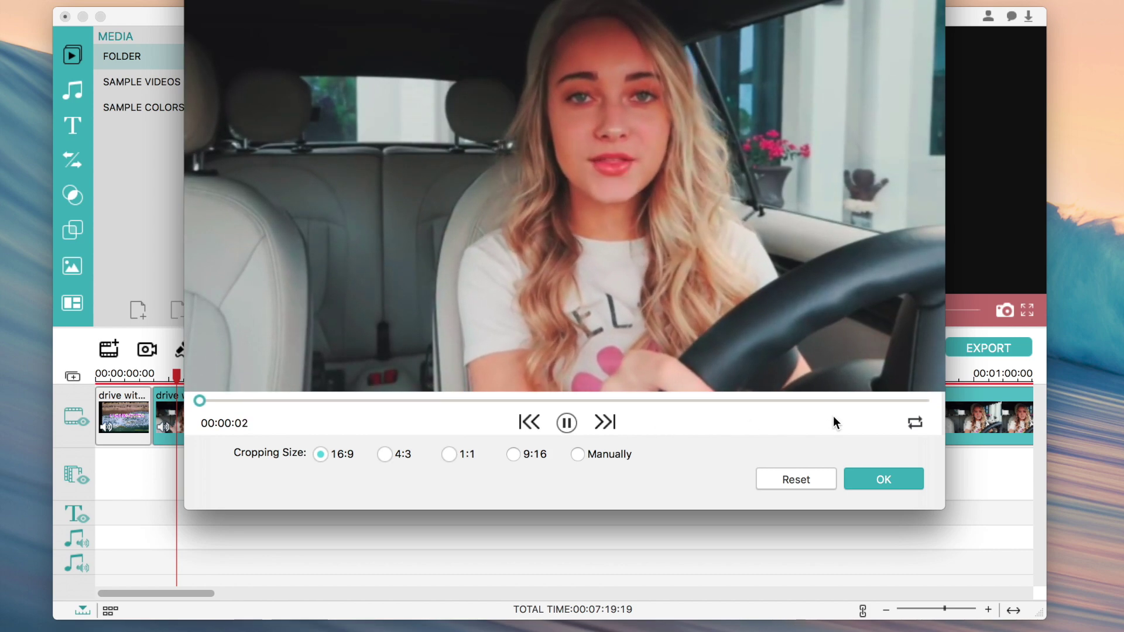
left_click_drag(207, 400, 487, 402)
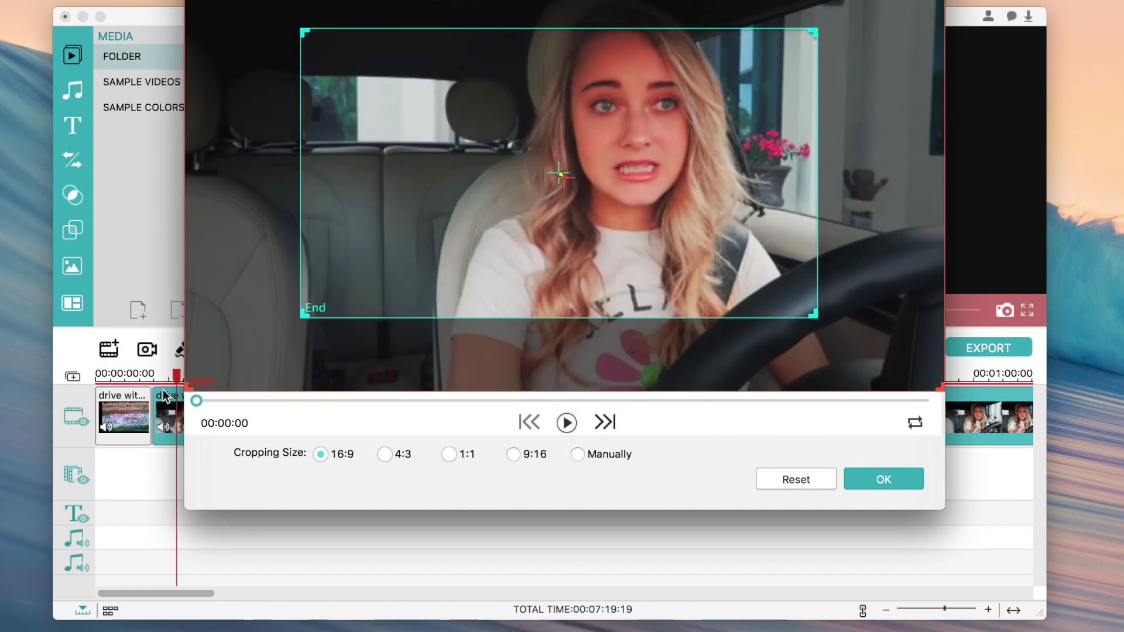
left_click(899, 486)
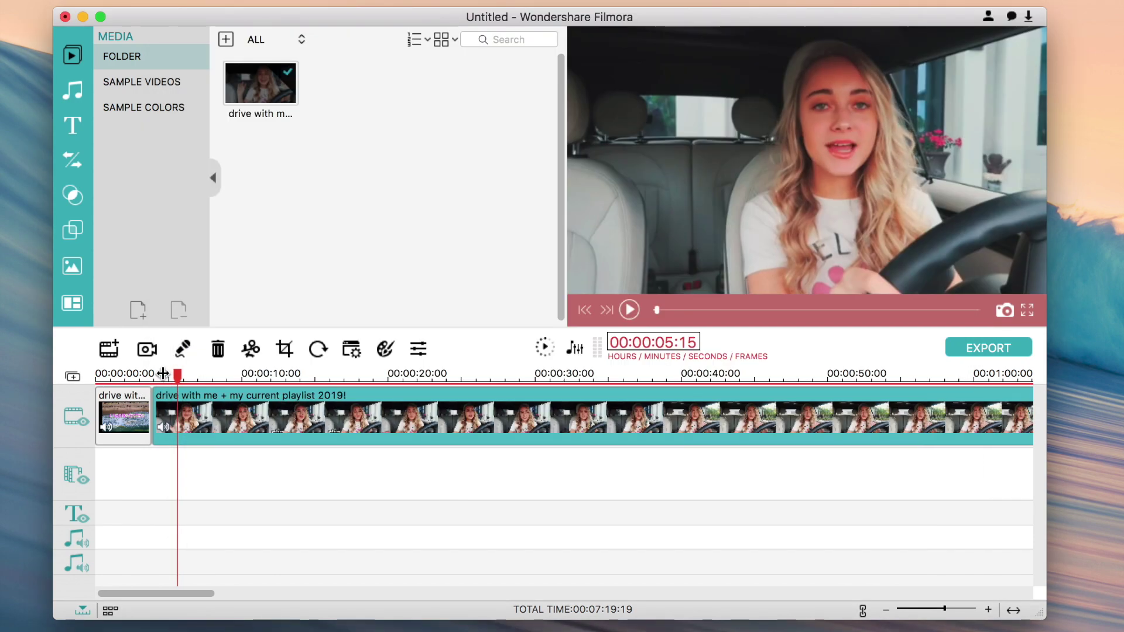
- At 00:00:03:20, set the clip's brightness to 24 and contrast to -22
left_click_drag(160, 376, 462, 376)
left_click_drag(761, 595, 77, 595)
mouse_move(152, 376)
left_mouse_down()
mouse_move(170, 376)
mouse_move(151, 376)
left_mouse_up()
left_click(320, 349)
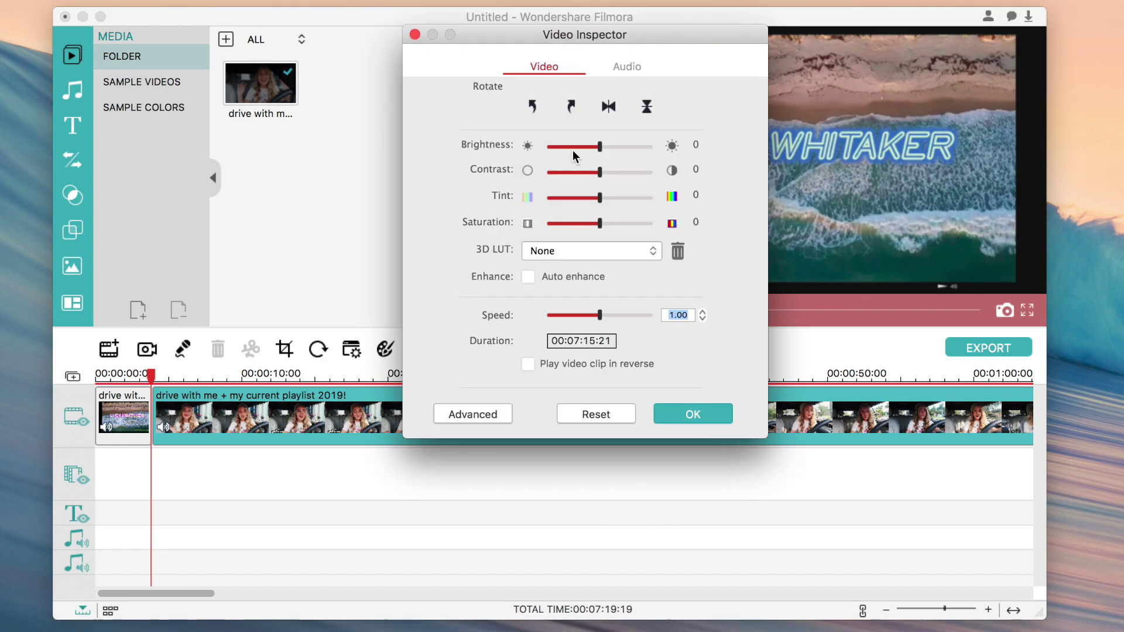
left_click_drag(605, 145, 592, 224)
- Try the Dark Film 3D LUT, then settle on B&W Film
left_click(594, 250)
left_click(596, 316)
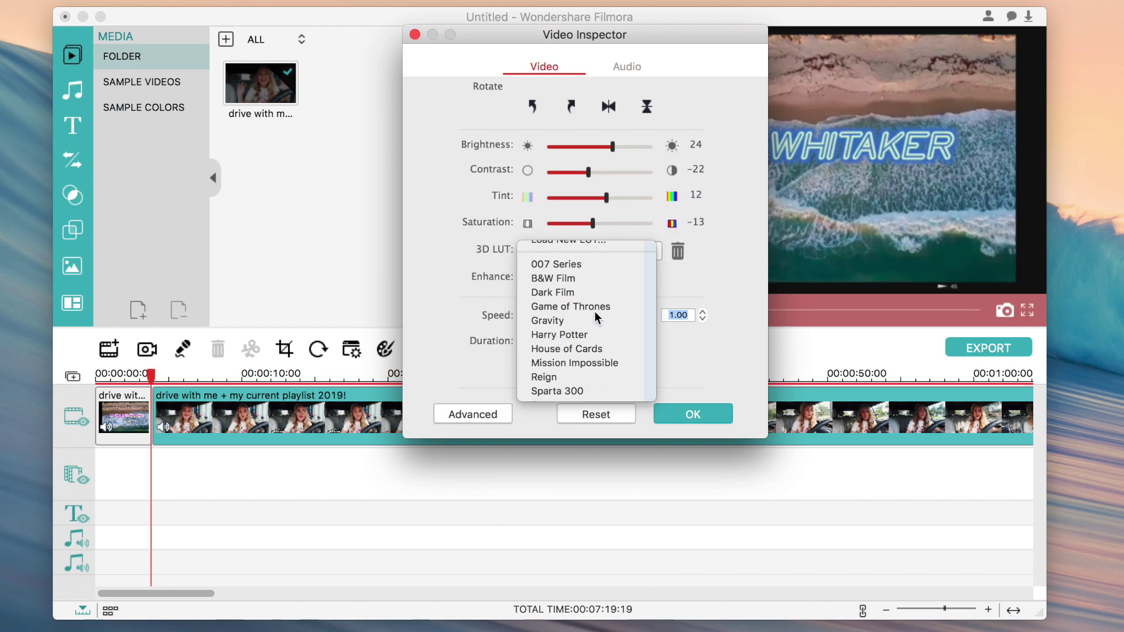
left_click(602, 256)
left_click(561, 236)
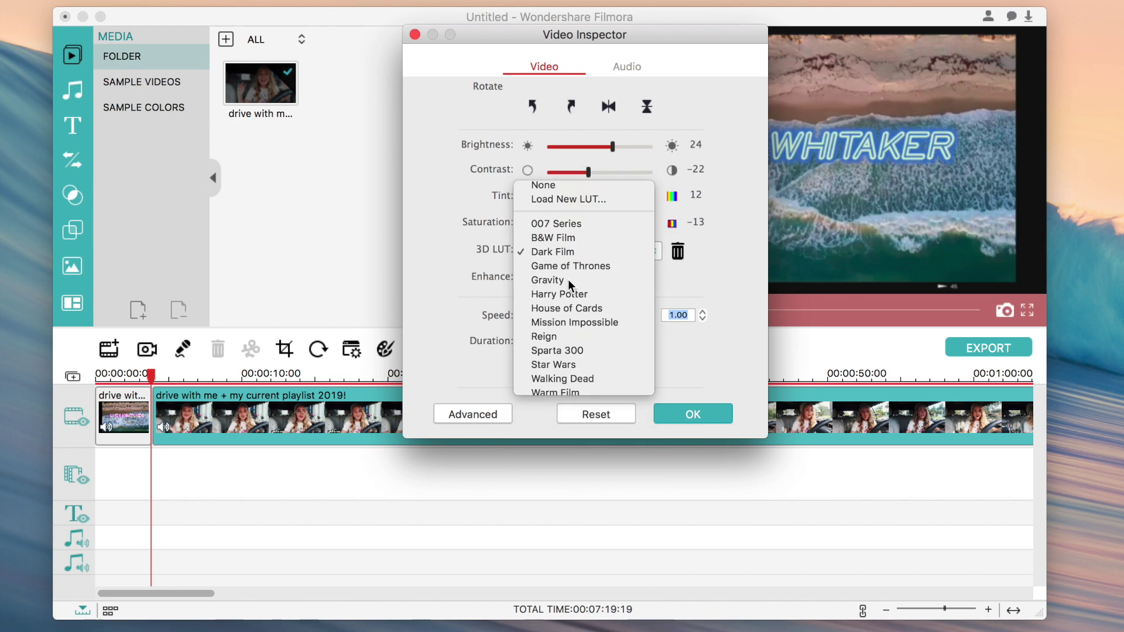
left_click(571, 258)
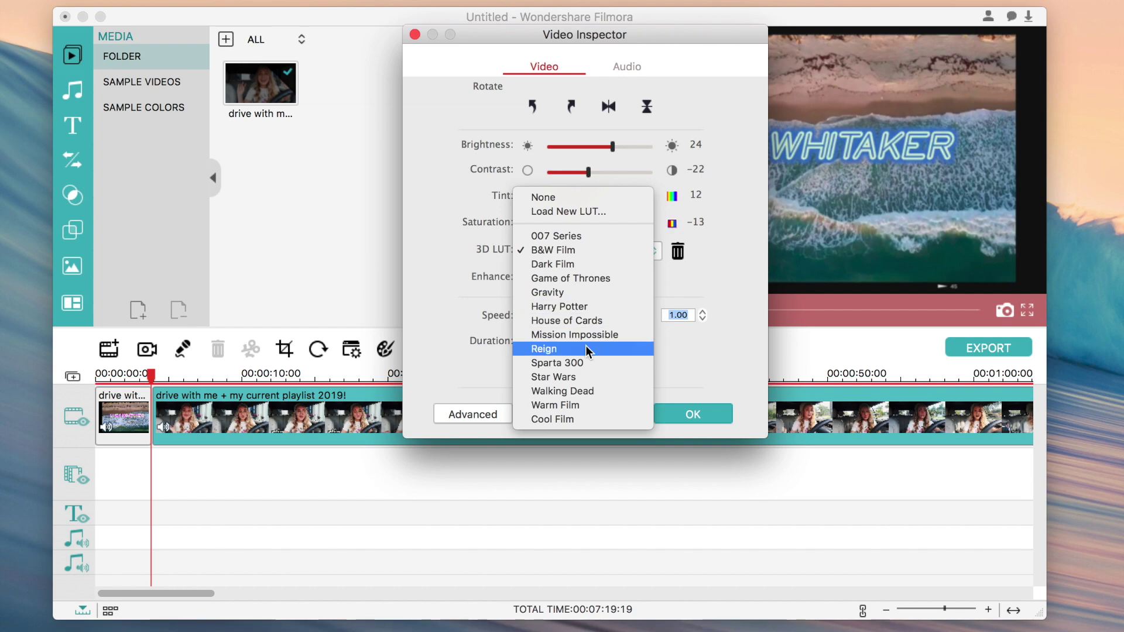
left_click(630, 289)
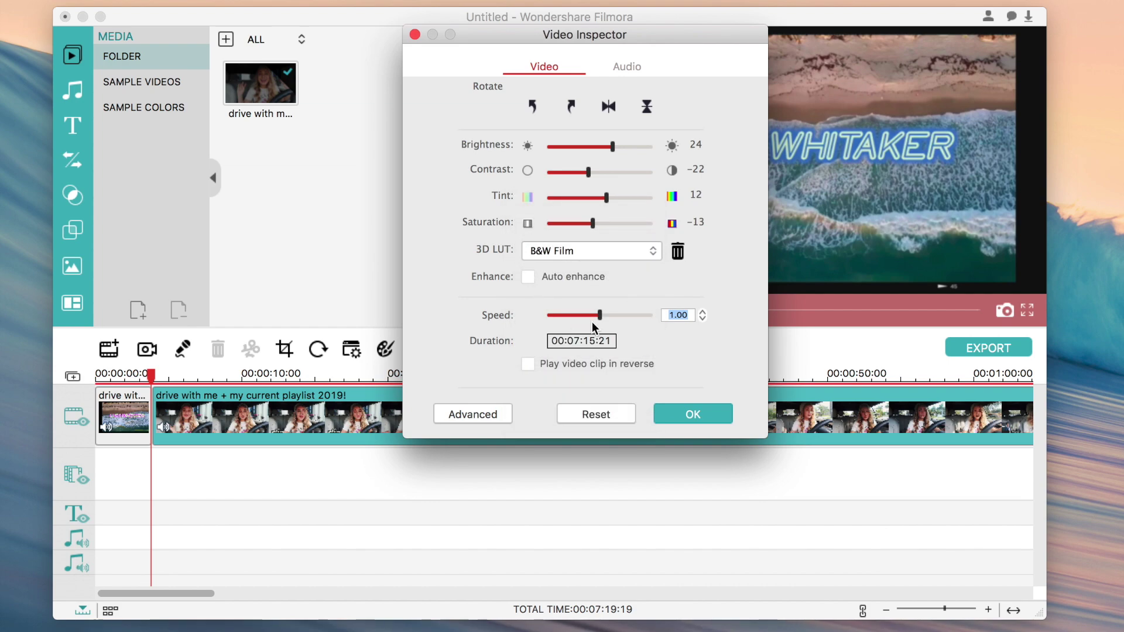
- Set the clip speed to 0.80 and toggle reverse playback on and off
left_click_drag(596, 316, 589, 316)
left_click(529, 364)
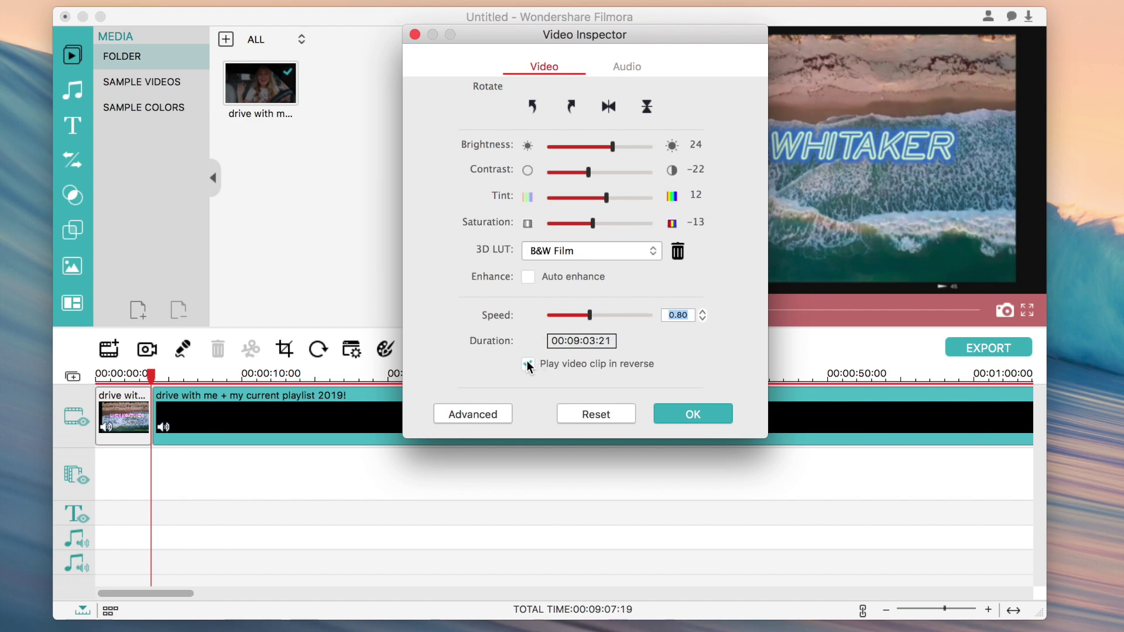
left_click(528, 364)
- Test the audio pitch, then set 0.9s fade-in/out and volume 107
left_click(609, 69)
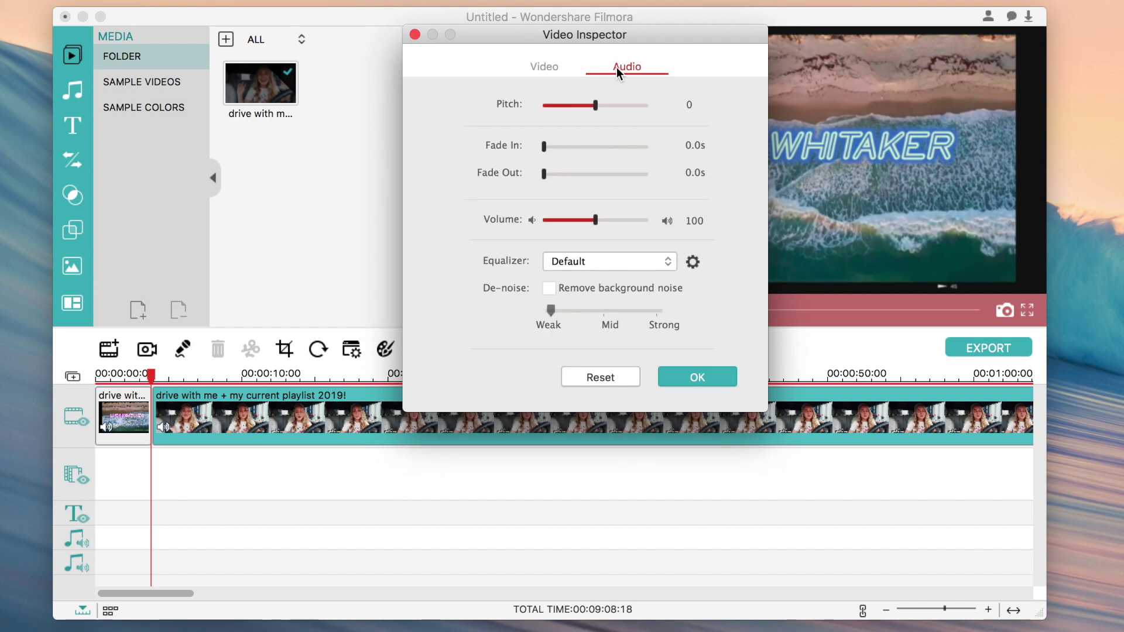
left_click_drag(590, 105, 612, 104)
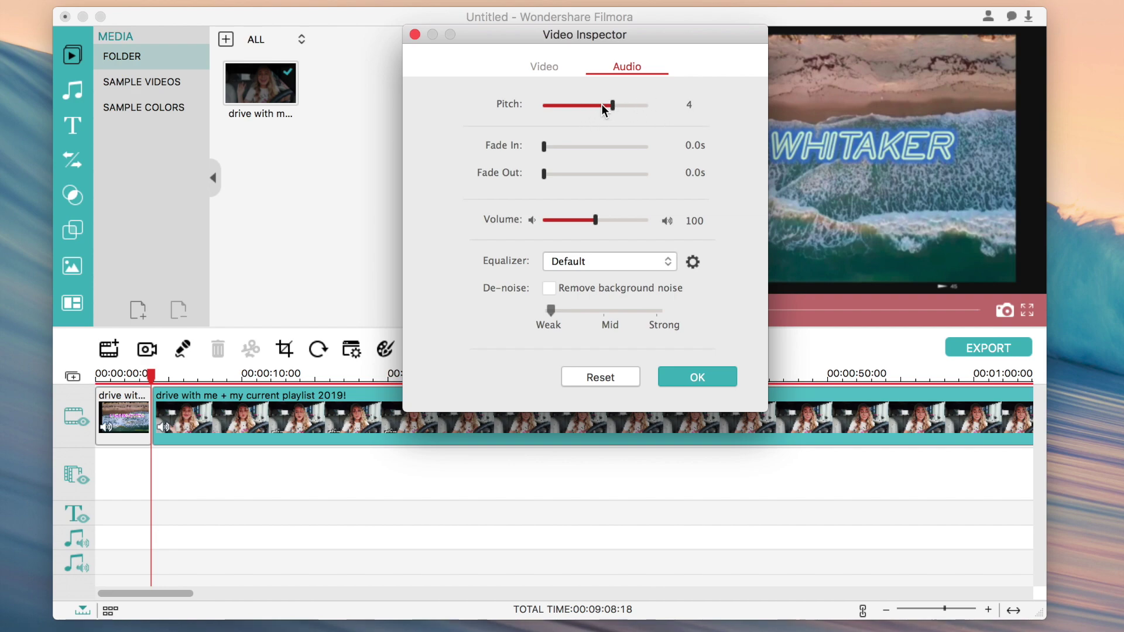
mouse_move(609, 107)
left_mouse_down()
mouse_move(574, 110)
mouse_move(593, 113)
left_mouse_up()
left_click_drag(545, 147, 552, 174)
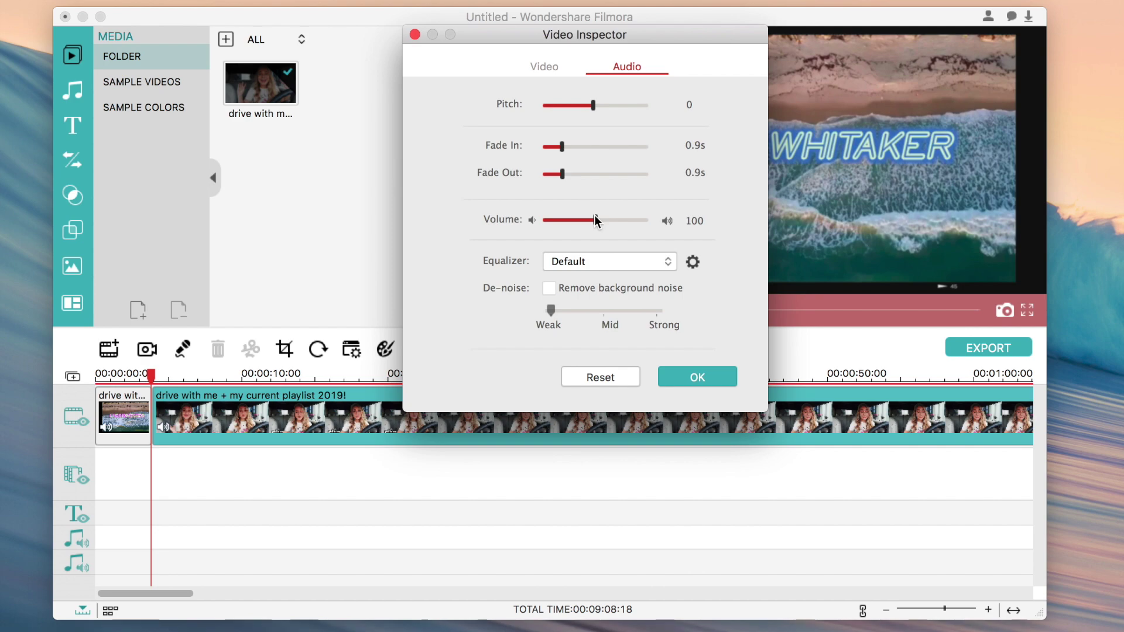
mouse_move(595, 216)
left_mouse_down()
mouse_move(619, 216)
mouse_move(600, 227)
left_mouse_up()
- Keep the Default equalizer and enable background noise removal at Mid strength
left_click(593, 257)
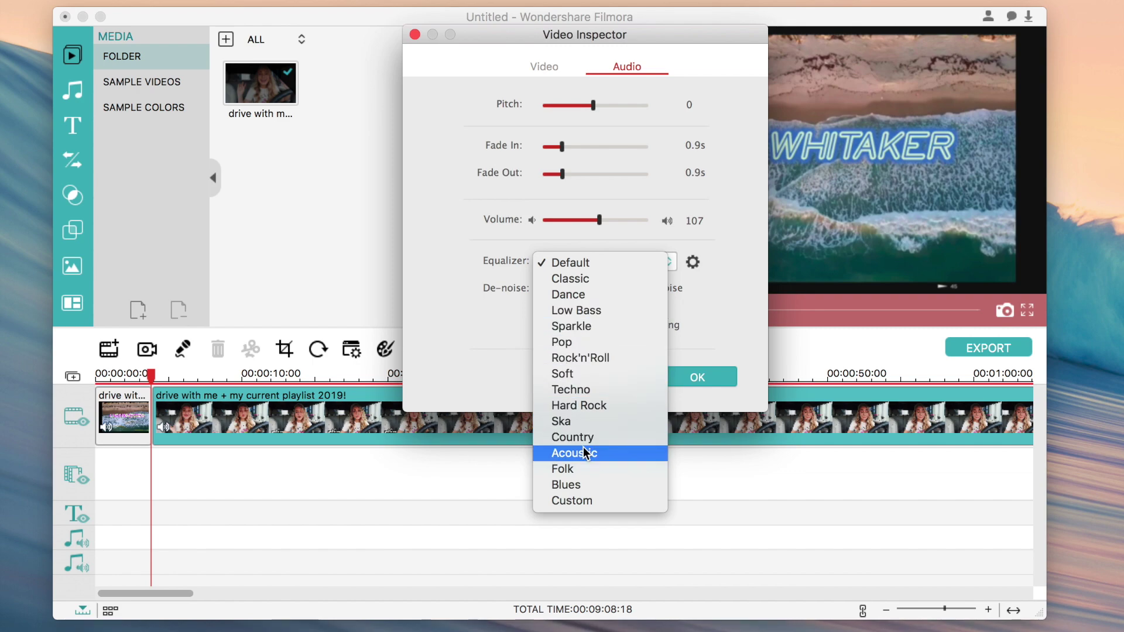
left_click(743, 260)
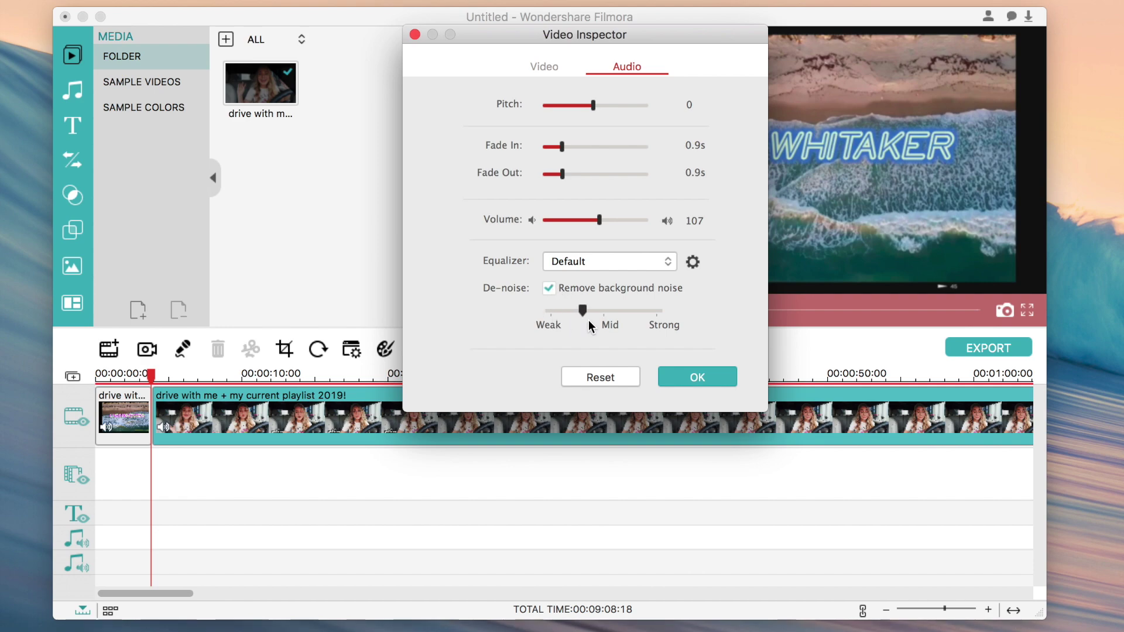
left_click(604, 320)
left_click_drag(554, 309, 669, 319)
left_click_drag(656, 309, 553, 314)
left_click(547, 67)
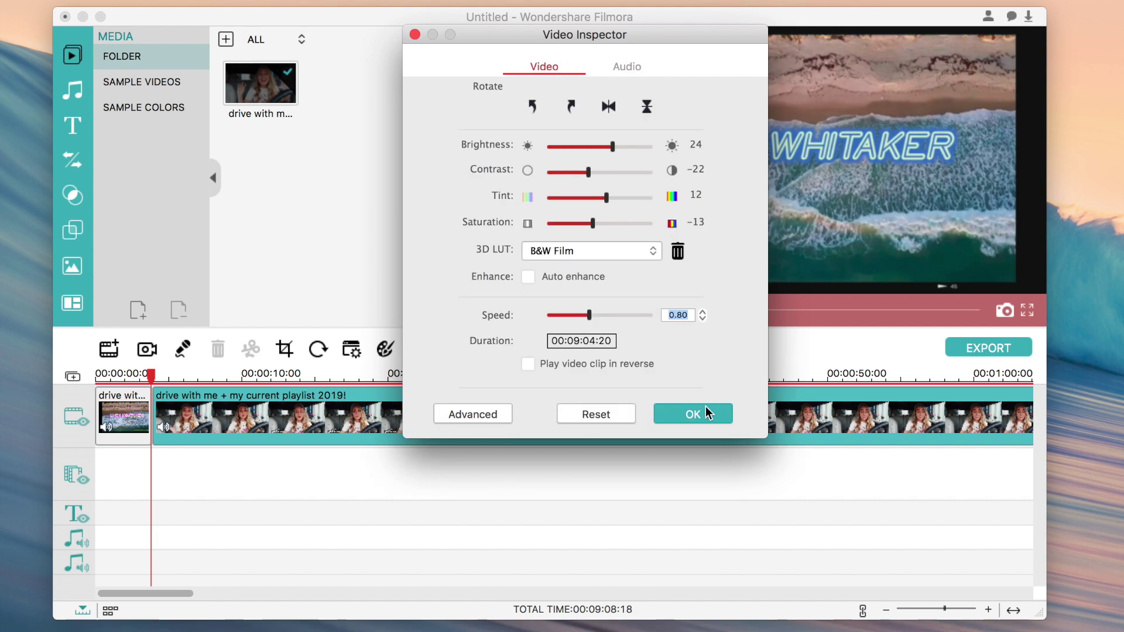
- Confirm the Video Inspector, then try and remove a Tilt-Shift blur in Power Tool
left_click(693, 412)
left_click(352, 350)
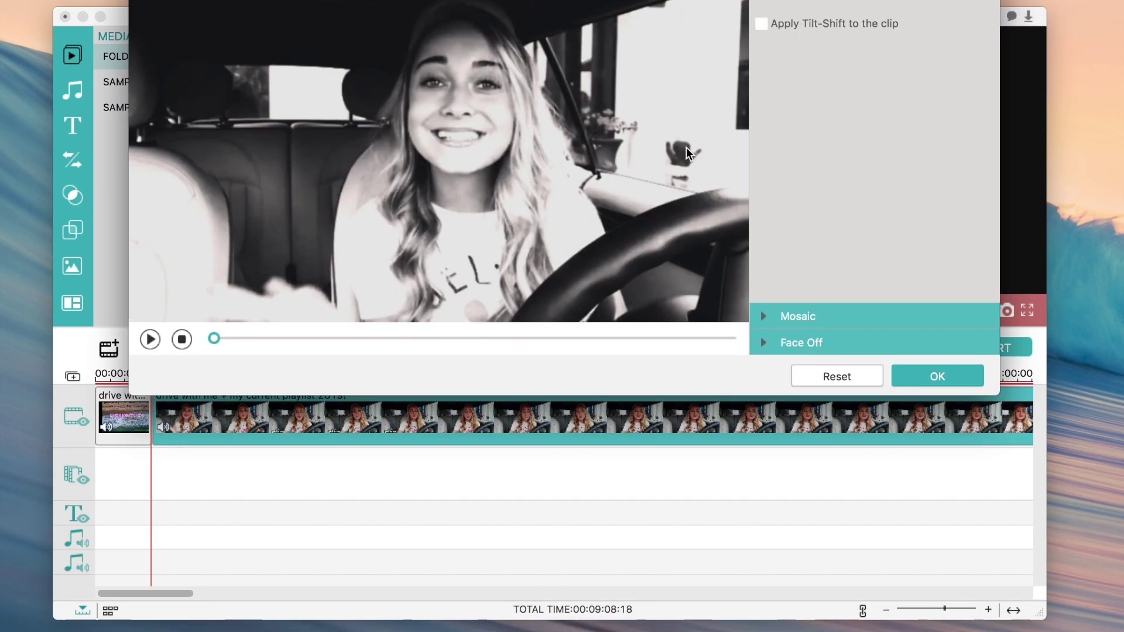
left_click_drag(648, 1, 660, 26)
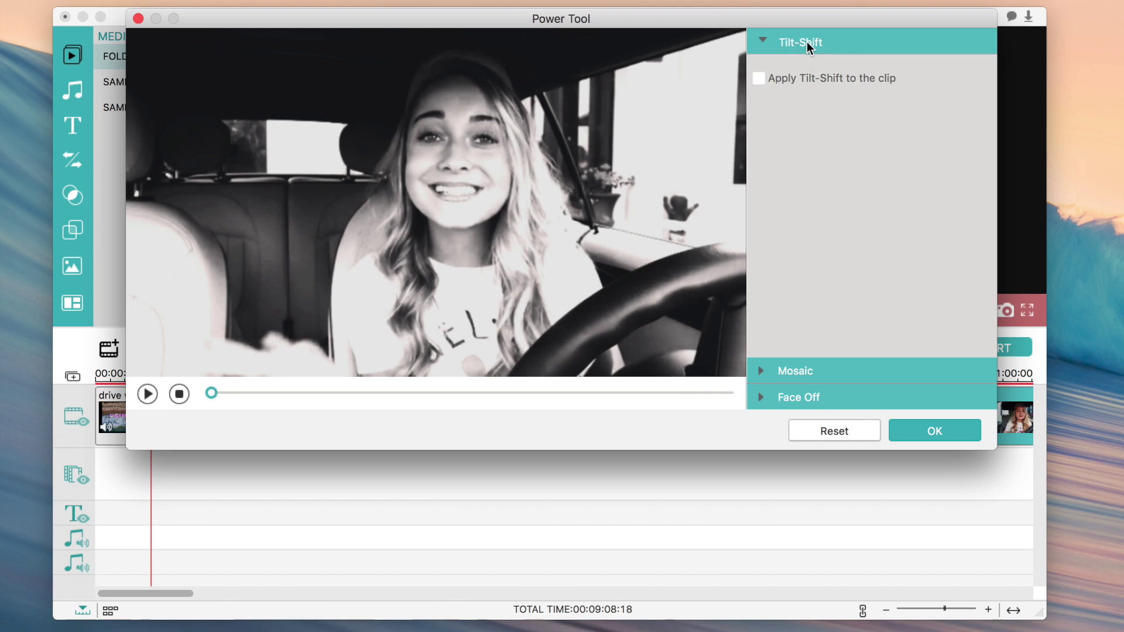
left_click(761, 78)
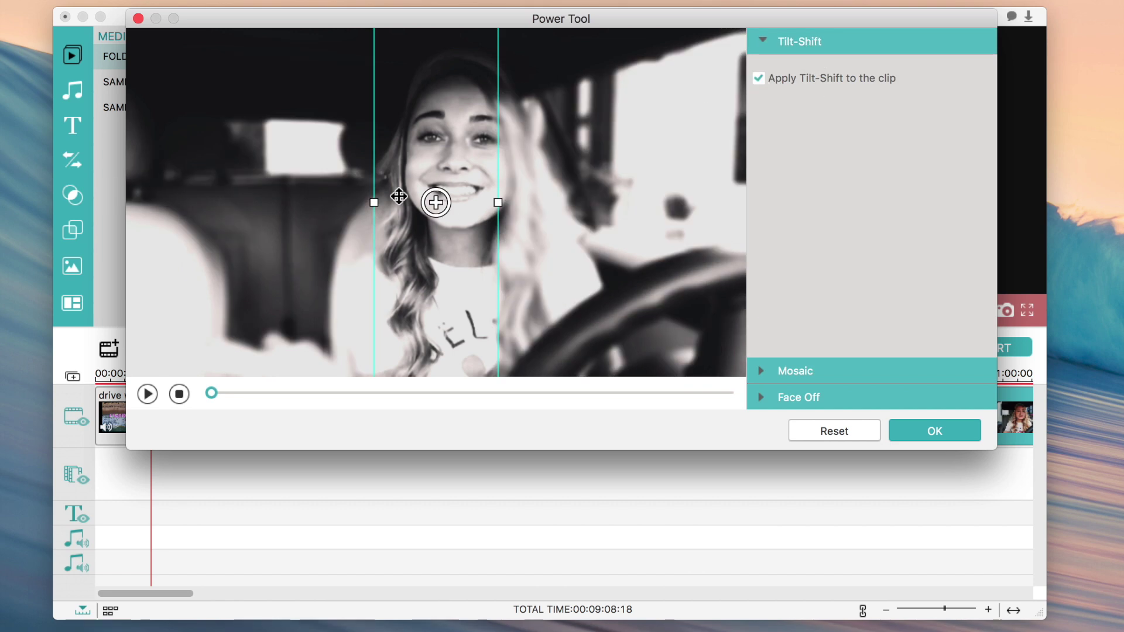
left_click_drag(373, 203, 268, 202)
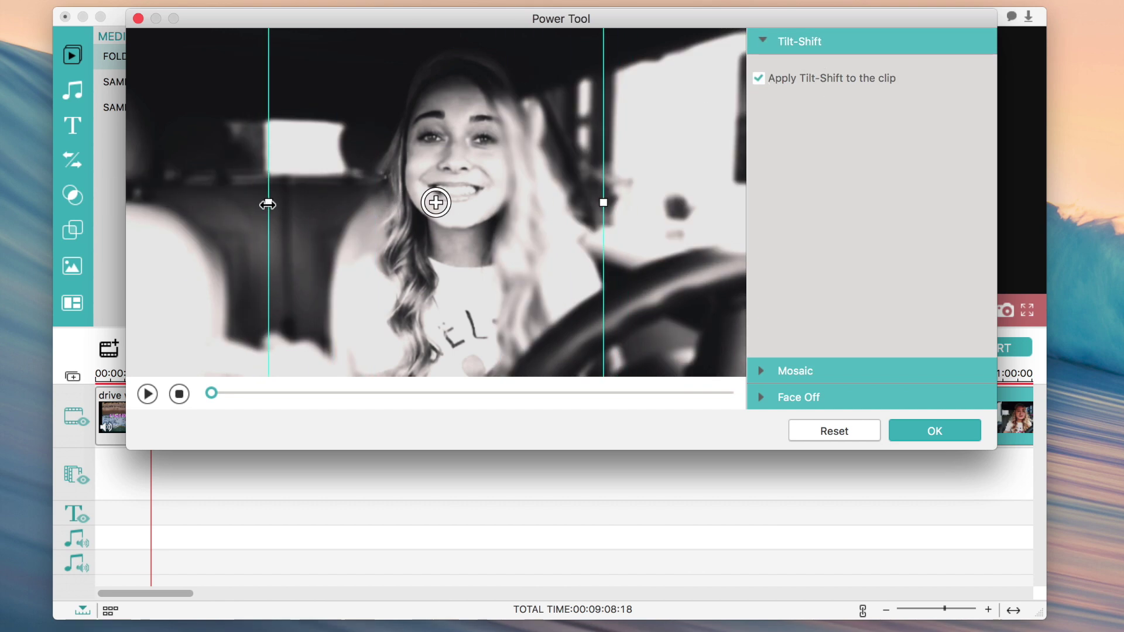
left_click(759, 77)
- Try a mosaic box over the driver's face with varied strength, then remove it
left_click(802, 371)
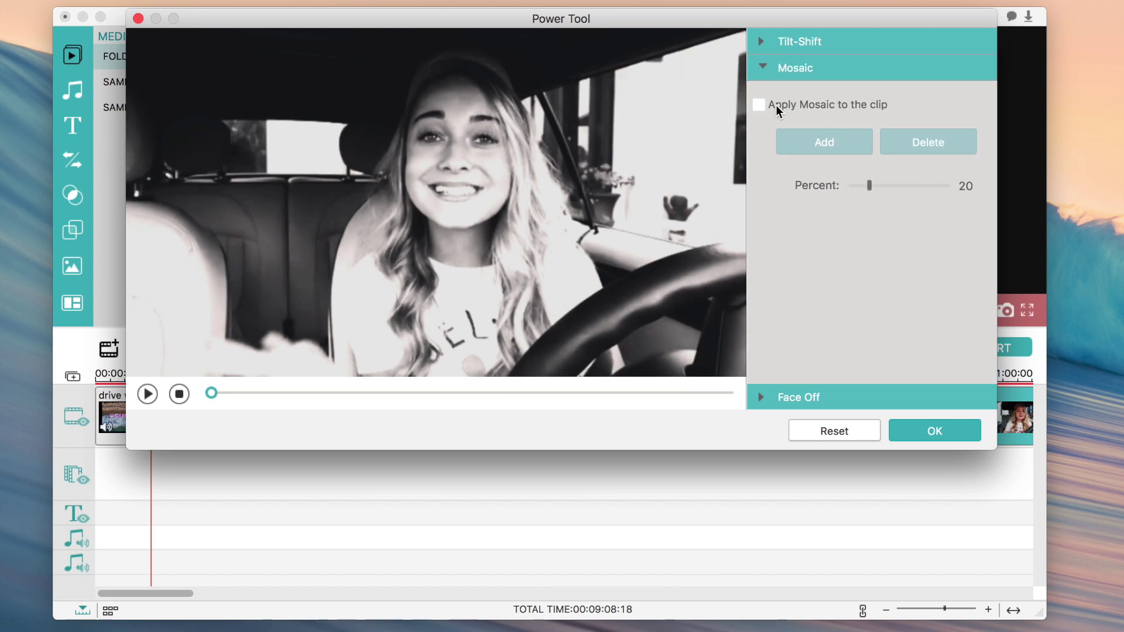
left_click(759, 105)
left_click(842, 142)
left_click_drag(451, 194, 434, 150)
left_click_drag(532, 187, 506, 167)
left_click_drag(884, 183, 820, 196)
left_click(759, 105)
- Try beige, yellow, monster, pig, strawberry and paper-bag face stickers, then turn Face Off off
left_click(790, 400)
left_click(758, 123)
left_click(817, 272)
left_click(884, 275)
scroll(851, 286, "down", 5)
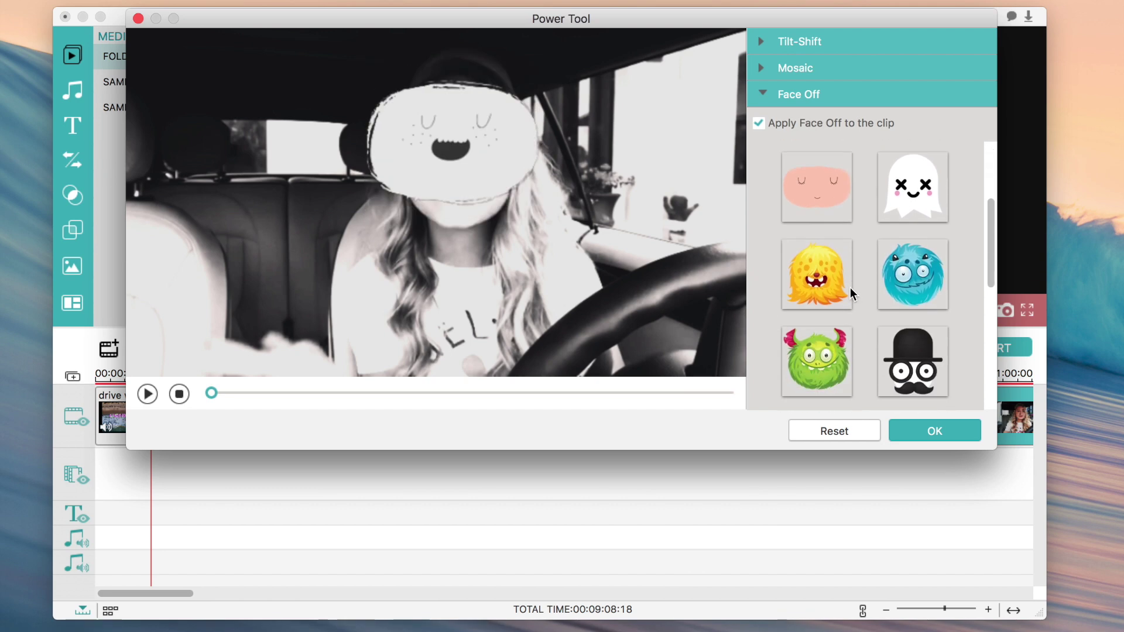
left_click(881, 288)
scroll(857, 304, "down", 3)
left_click(848, 257)
left_click(881, 250)
left_click(913, 339)
scroll(923, 344, "down", 5)
scroll(866, 263, "up", 10)
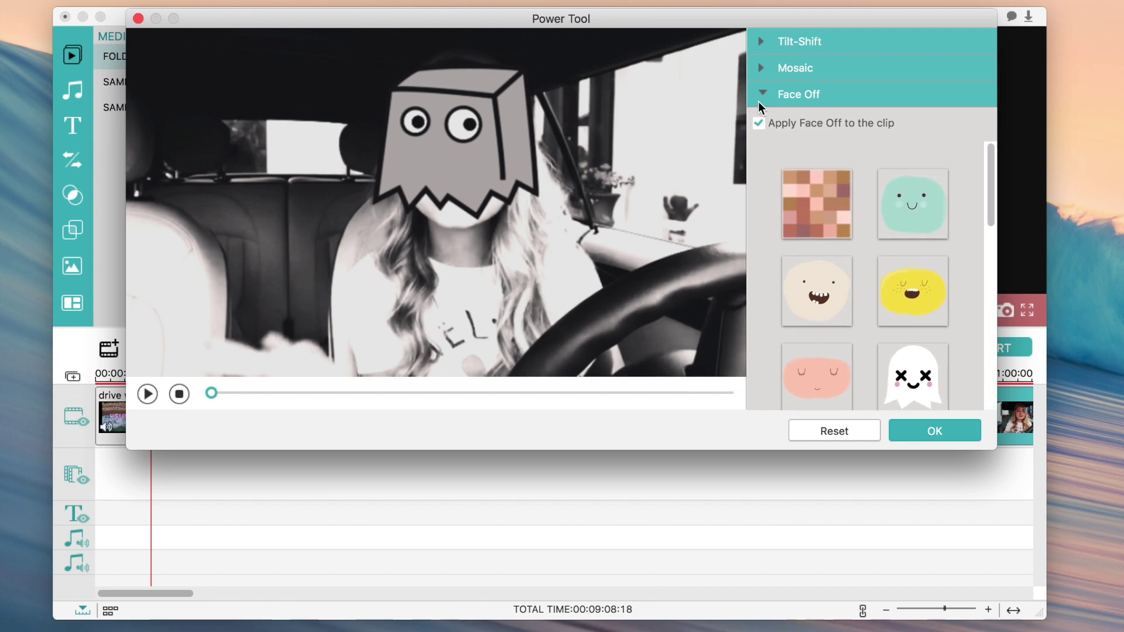
left_click(758, 123)
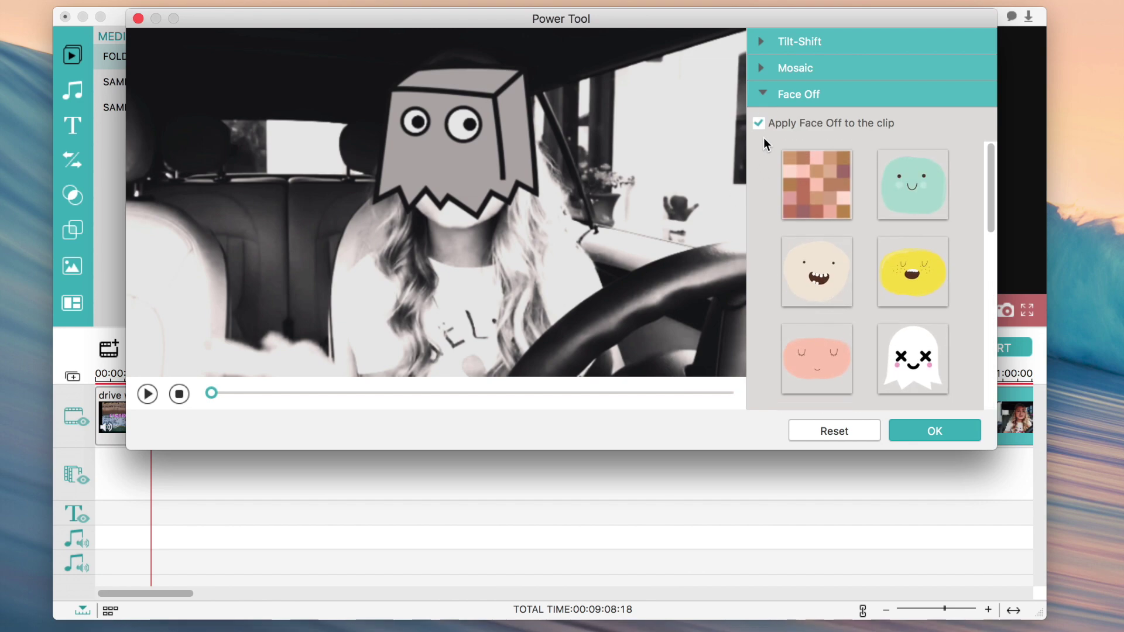
left_click(957, 432)
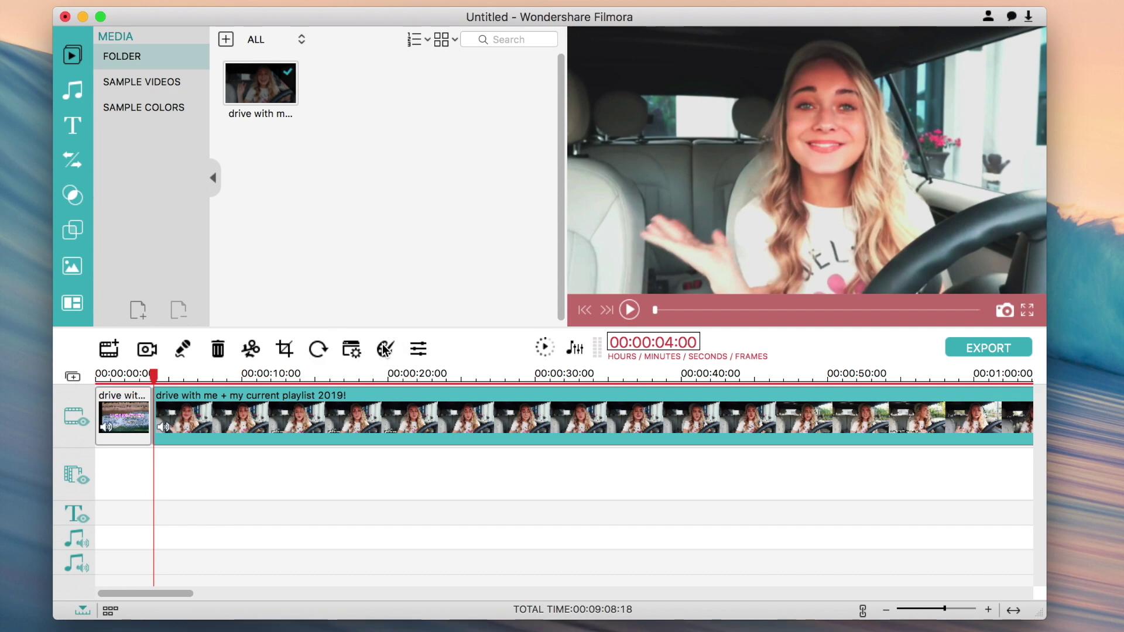
- Set white balance temperature 2 and tint 1, trying Game of Thrones and Sparta 300 looks
left_click(388, 351)
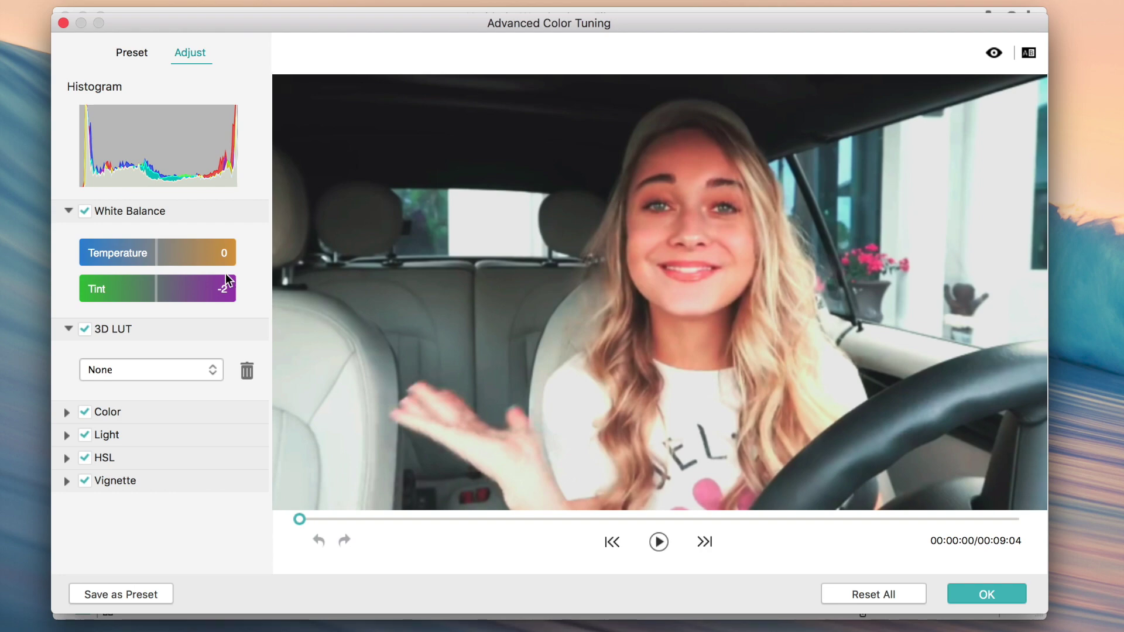
left_click_drag(151, 252, 159, 289)
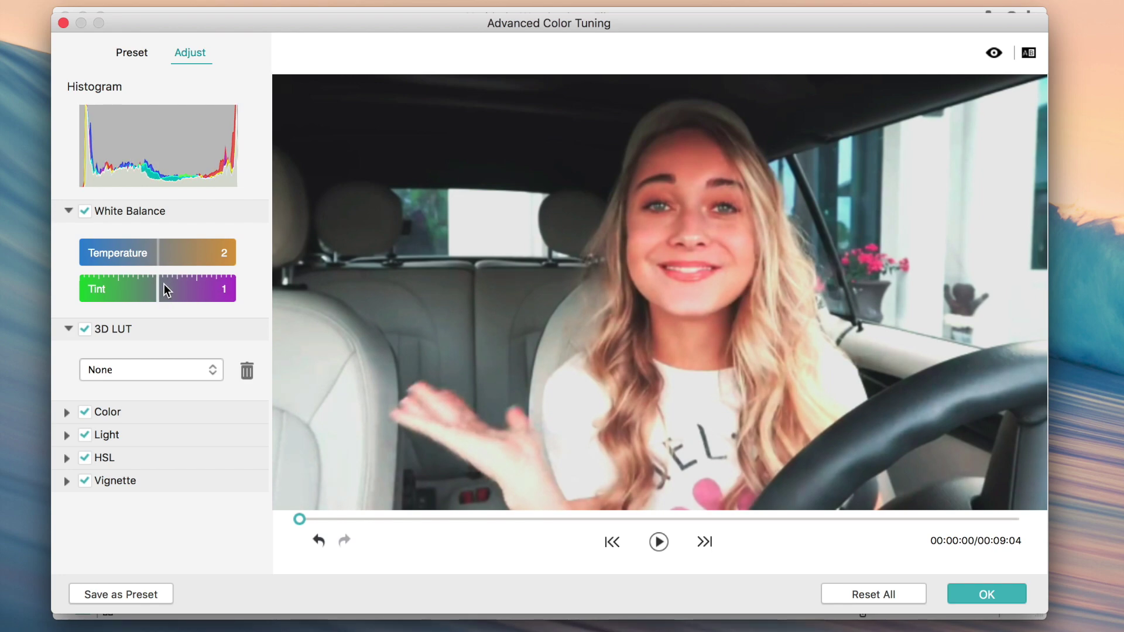
left_click(159, 375)
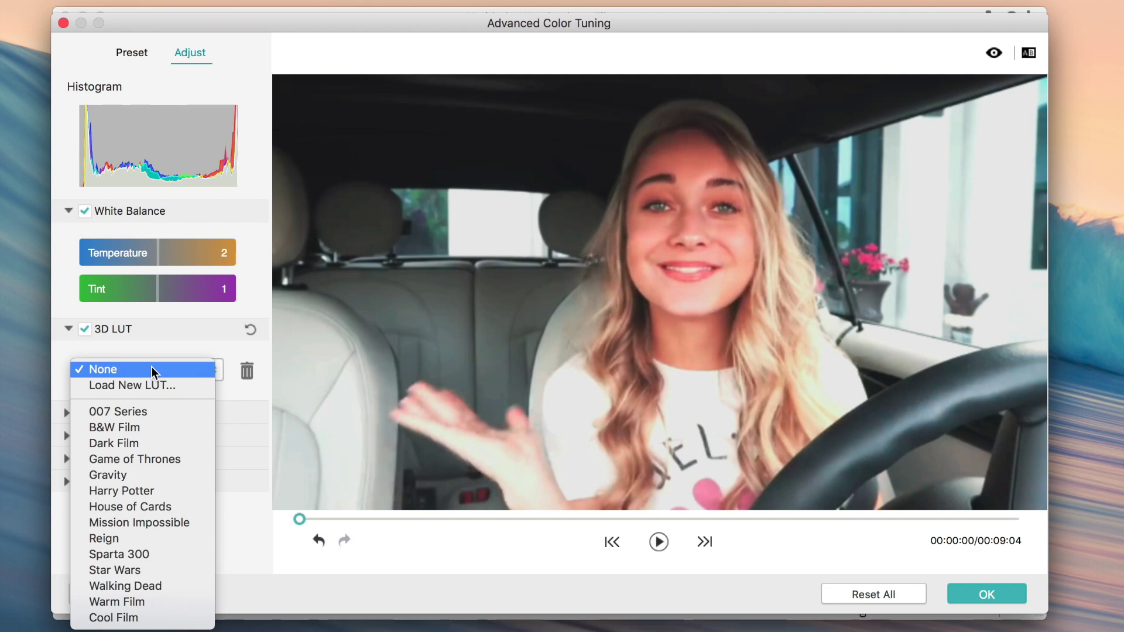
left_click(145, 459)
left_click(145, 369)
left_click(140, 465)
- Try the Warm Film look, then set the 3D LUT to None and expand Color
left_click(138, 371)
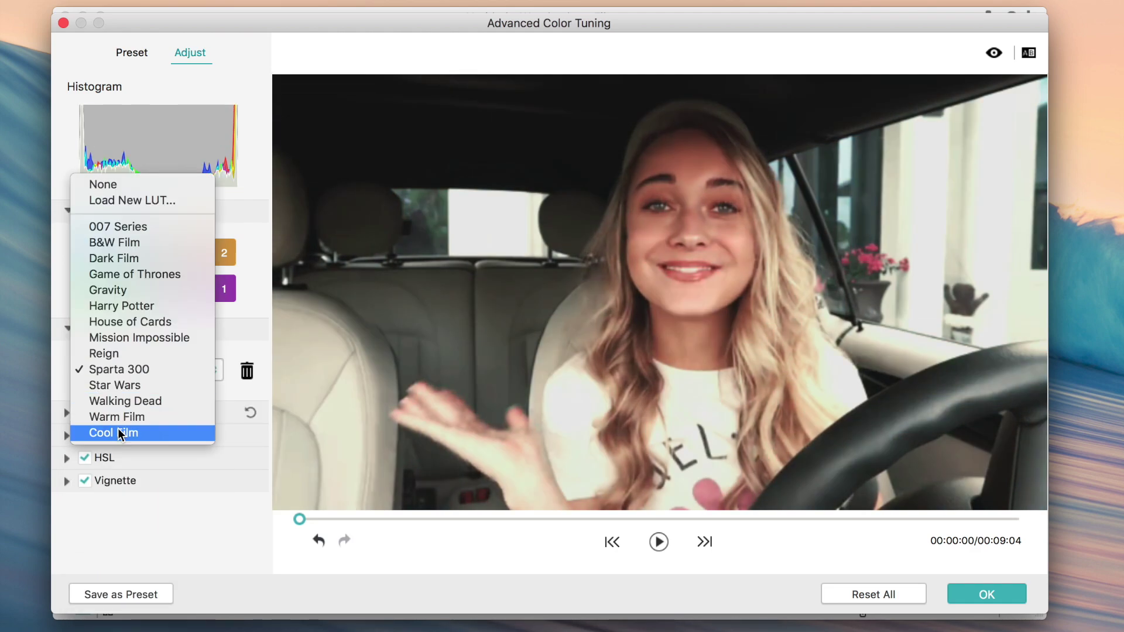
left_click(117, 417)
left_click(138, 367)
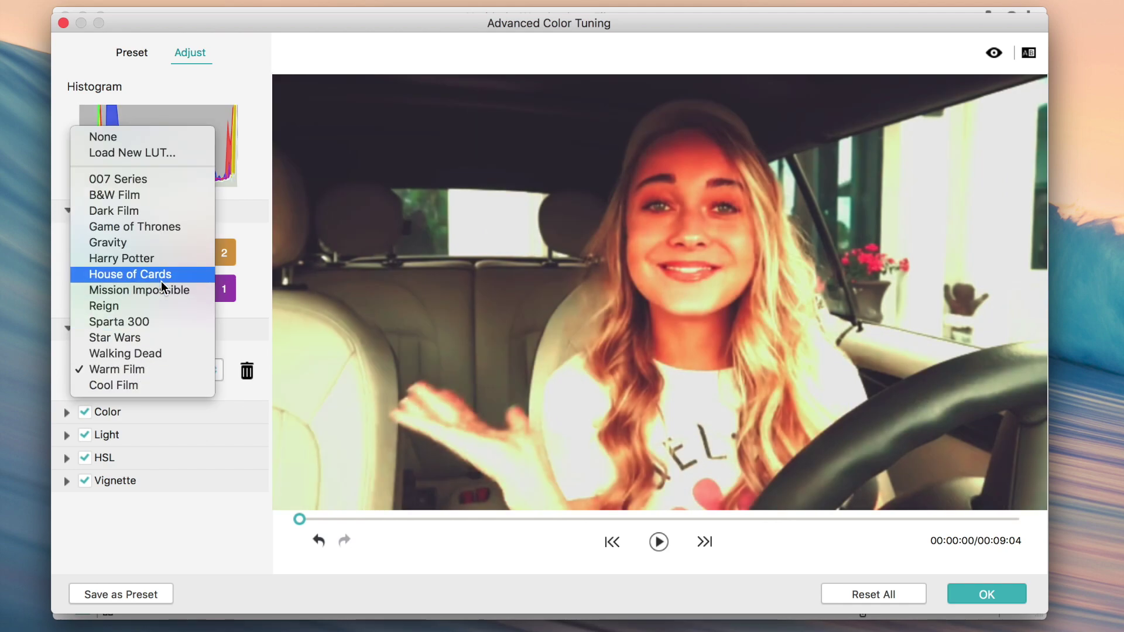
left_click(131, 138)
left_click(63, 409)
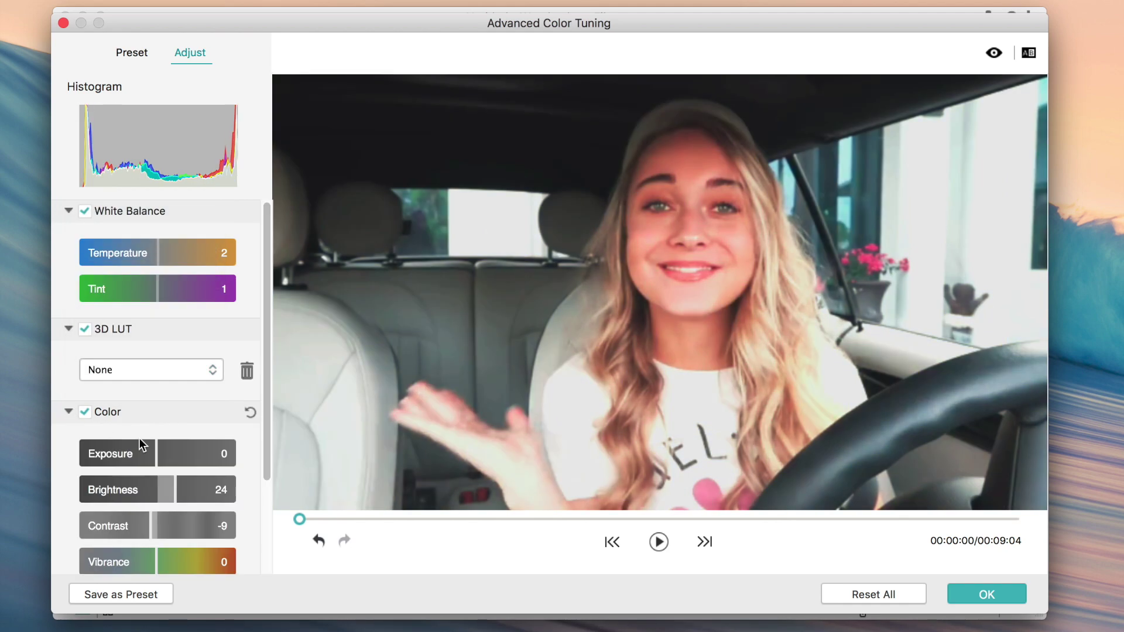
scroll(176, 457, "down", 5)
- Lower the clip's brightness and boost vibrance, turn off Color adjustments and expand Light
scroll(176, 445, "up", 3)
left_click_drag(150, 320, 158, 370)
left_click_drag(157, 436, 172, 440)
left_click(85, 289)
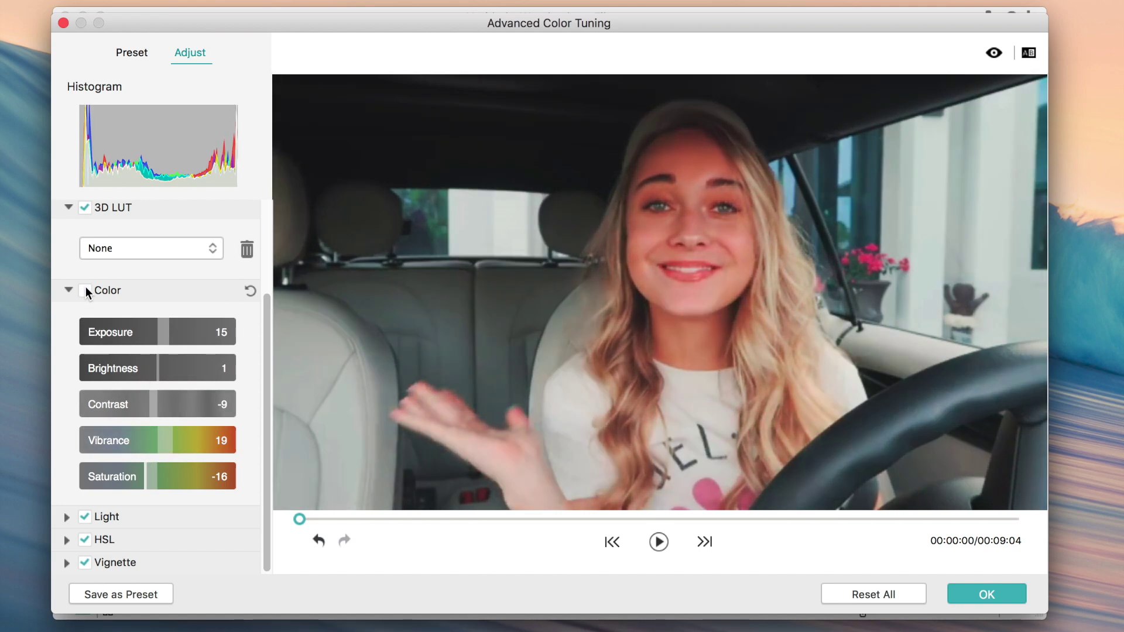
left_click(154, 517)
scroll(164, 515, "down", 5)
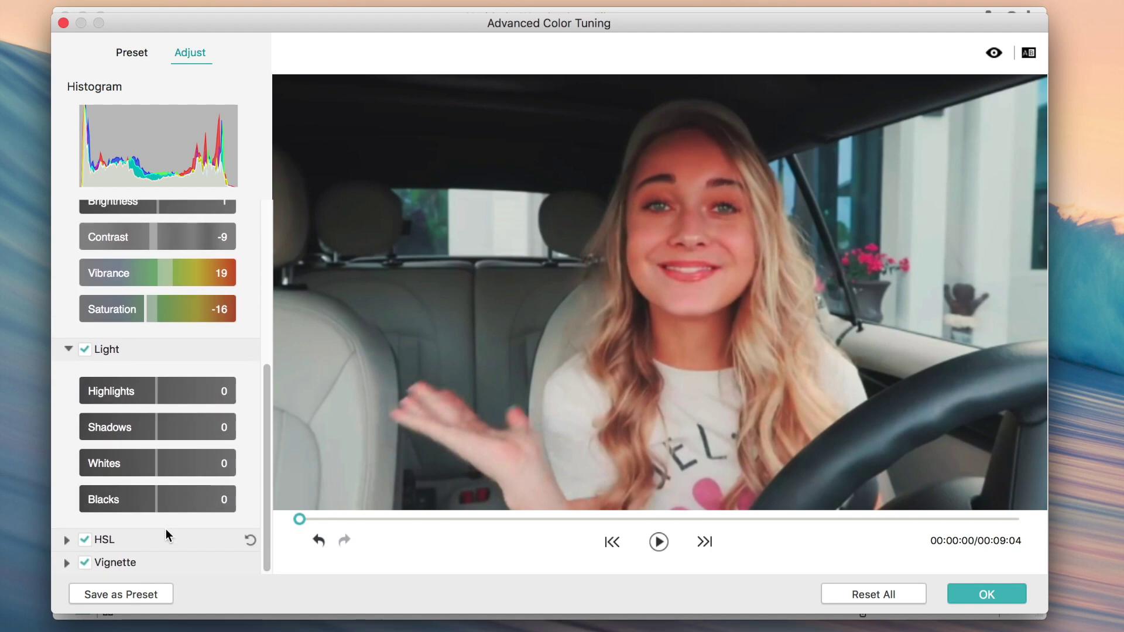
- Try the orange, yellow, blue, teal, red and magenta HSL hues, then collapse HSL
left_click(165, 534)
left_click(141, 509)
left_click(174, 510)
left_click(173, 549)
left_click(206, 544)
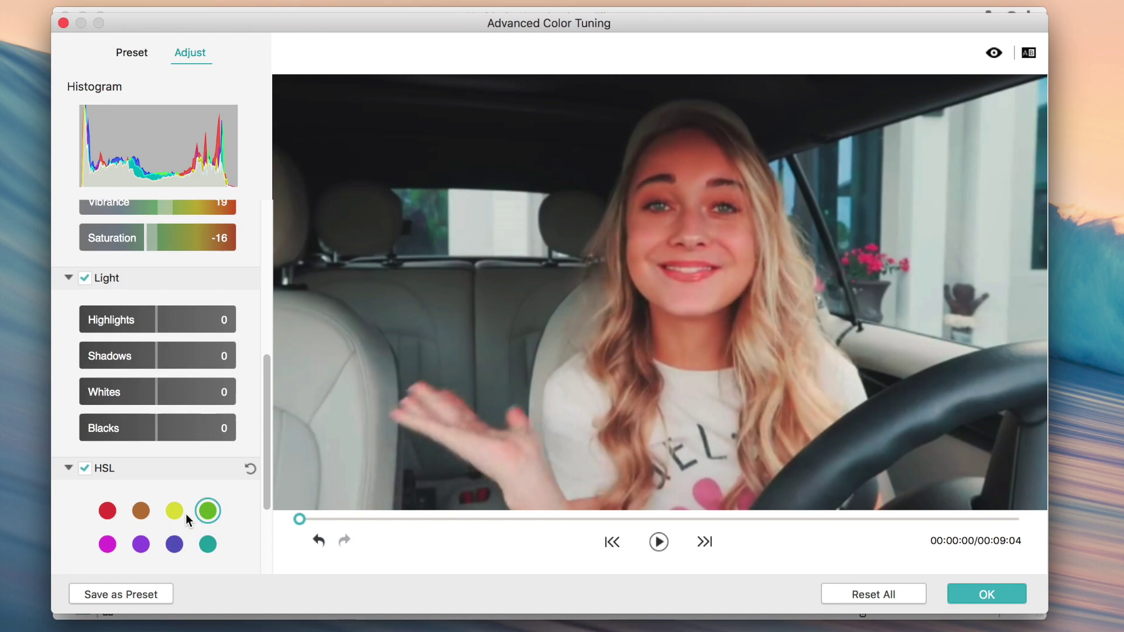
left_click(104, 513)
left_click(107, 544)
left_click(92, 469)
- Experiment with vignette amount, size and exposure, then reset all colour tuning changes
left_click(146, 561)
scroll(146, 554, "down", 5)
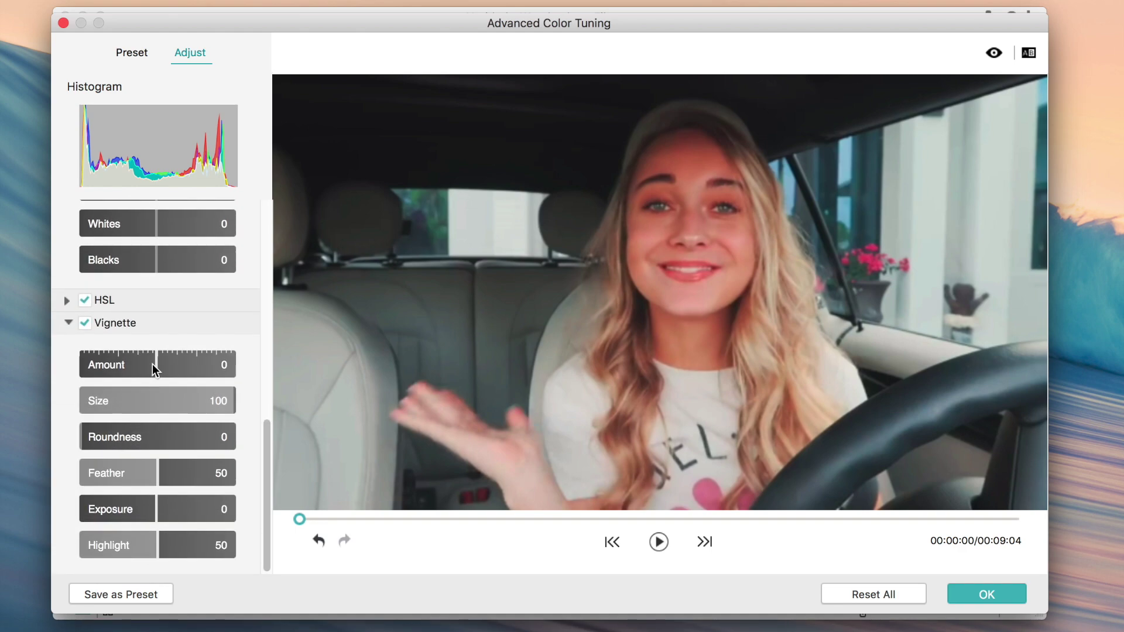
left_click_drag(153, 364, 188, 367)
left_click_drag(220, 405, 259, 405)
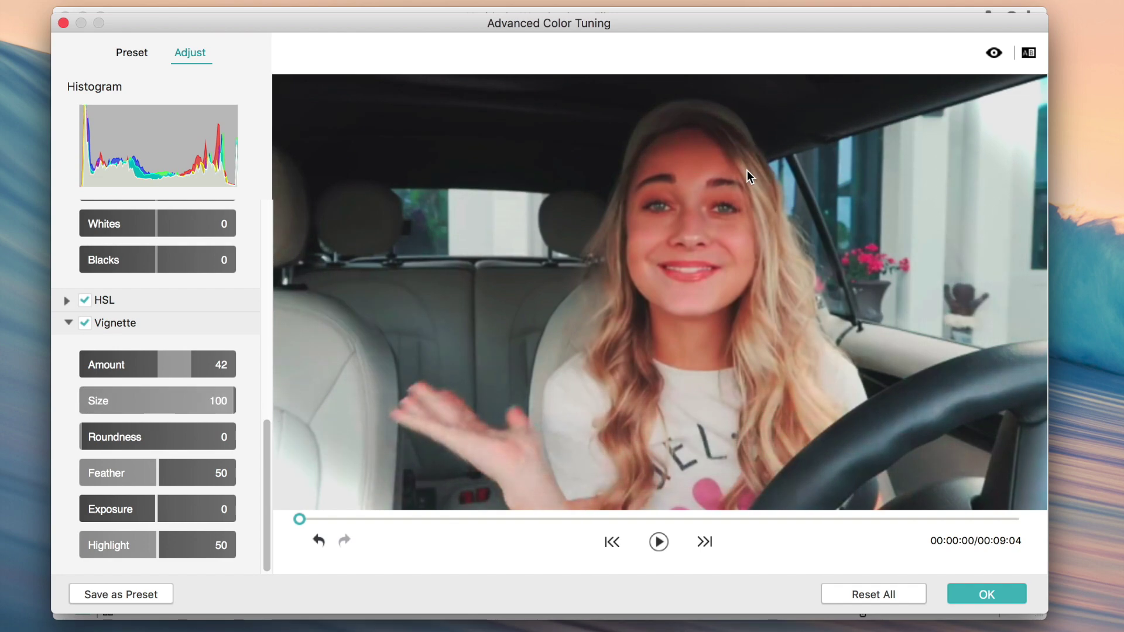
mouse_move(153, 515)
left_mouse_down()
mouse_move(192, 517)
mouse_move(142, 521)
mouse_move(196, 513)
mouse_move(150, 515)
left_mouse_up()
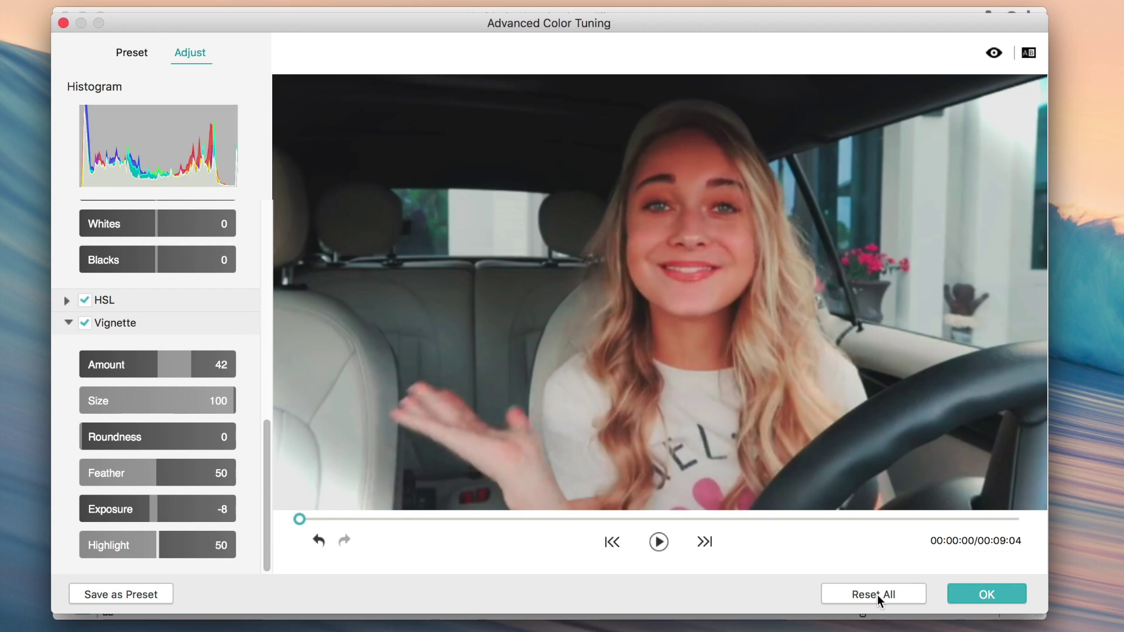
left_click(877, 595)
- Apply the Vignette 2 preset look and close Advanced Color Tuning
left_click(132, 52)
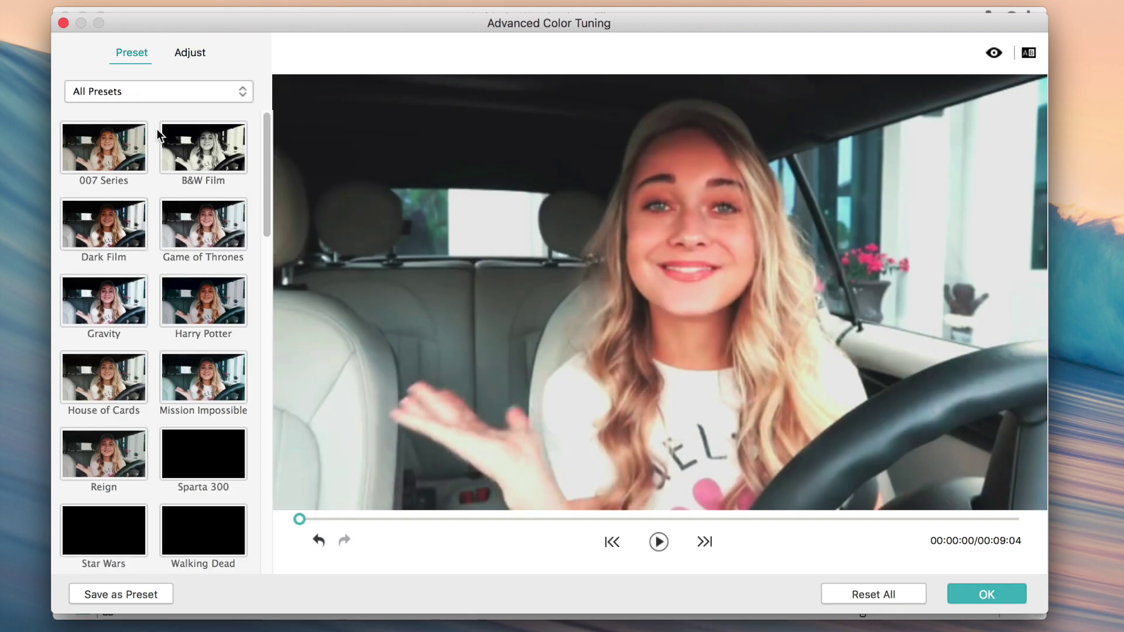
scroll(180, 277, "down", 10)
scroll(181, 361, "down", 5)
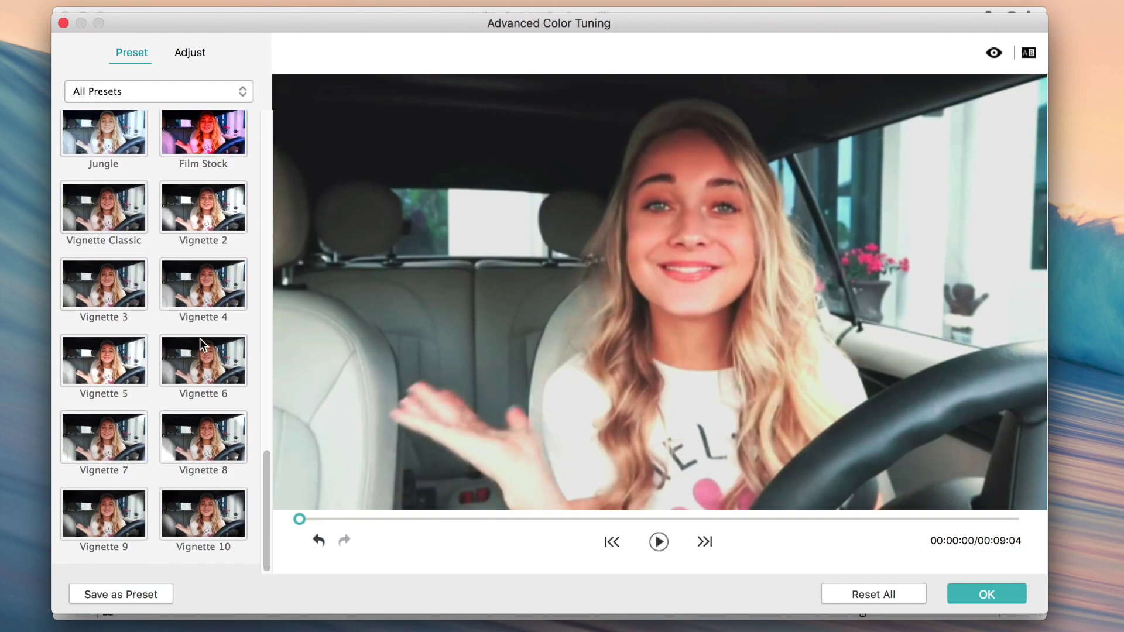
left_click(208, 224)
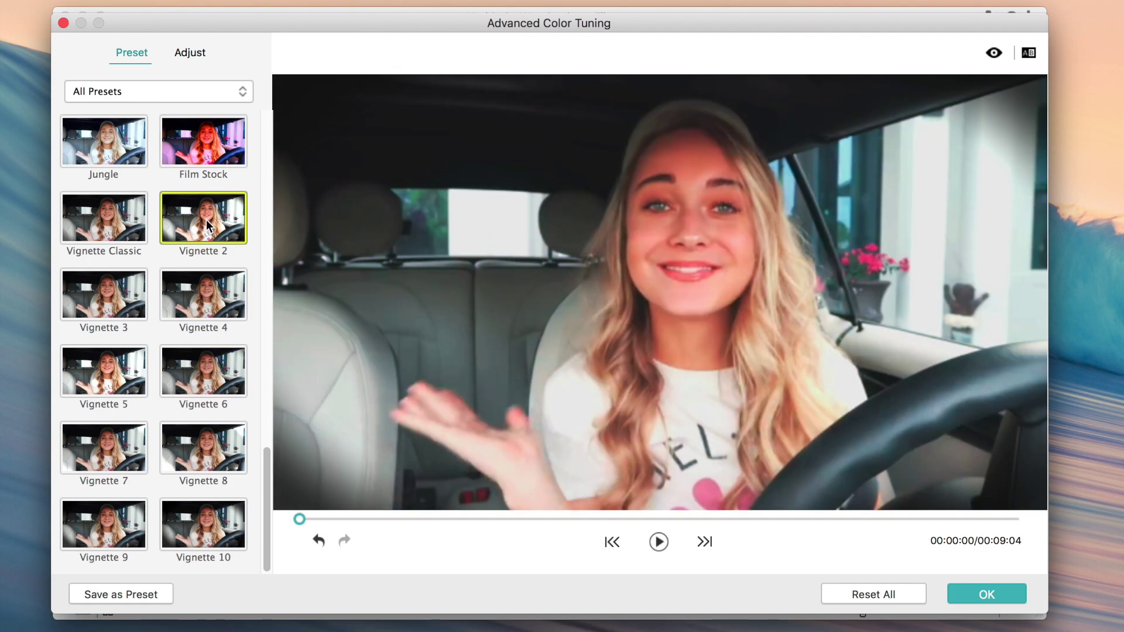
left_click(64, 26)
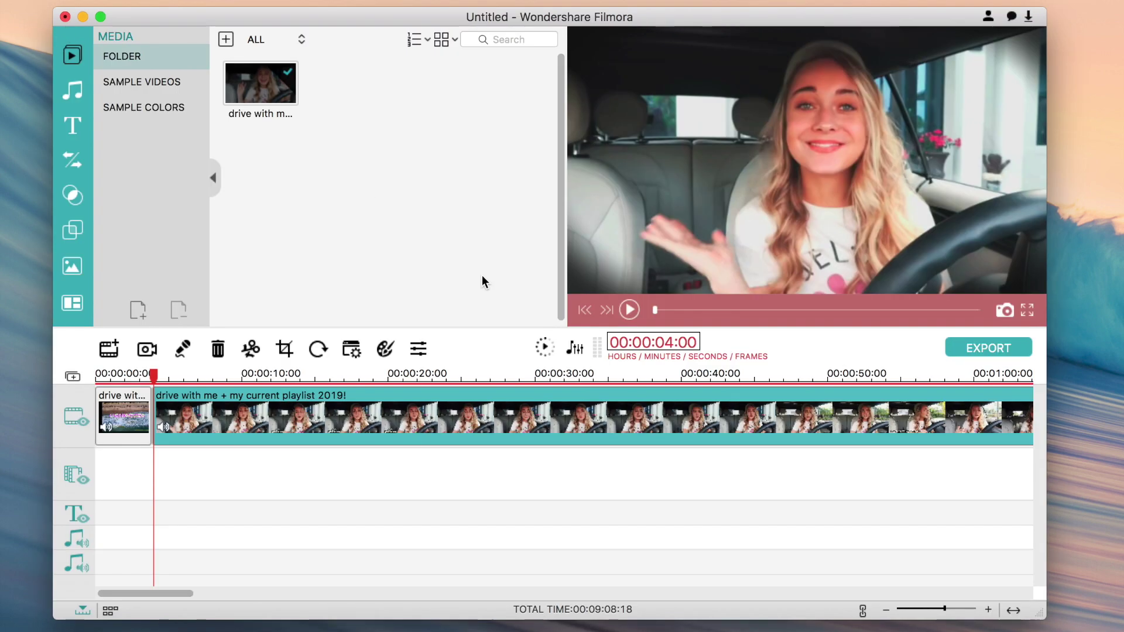
- Raise the driving clip's brightness to 9 in the Video Inspector, checking the Audio settings too
left_click(417, 349)
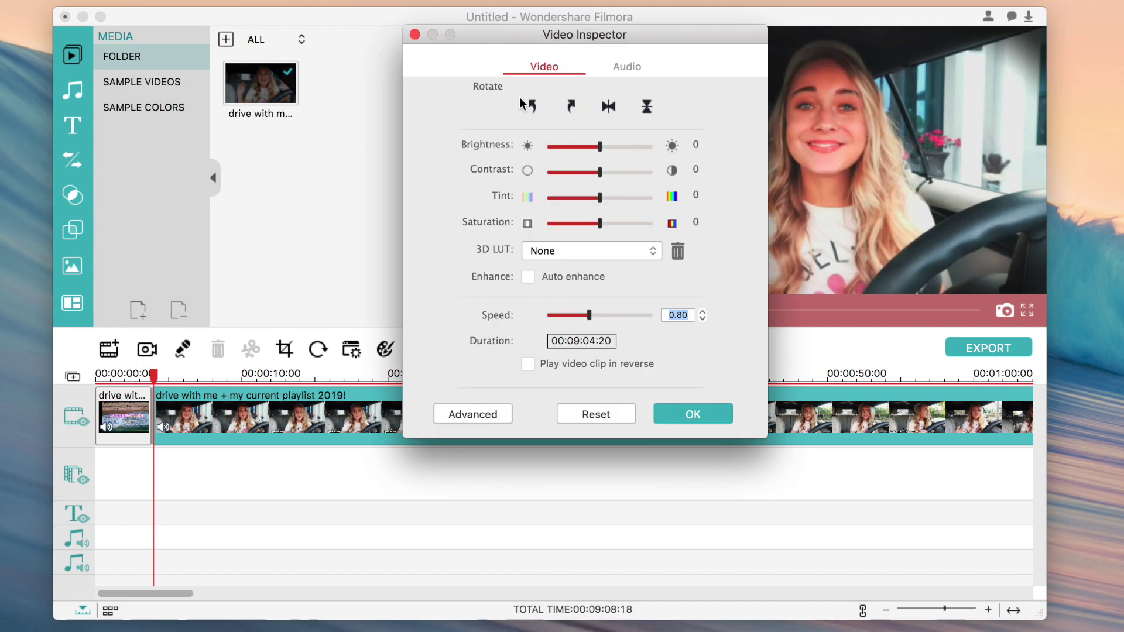
left_click(617, 69)
left_click(532, 74)
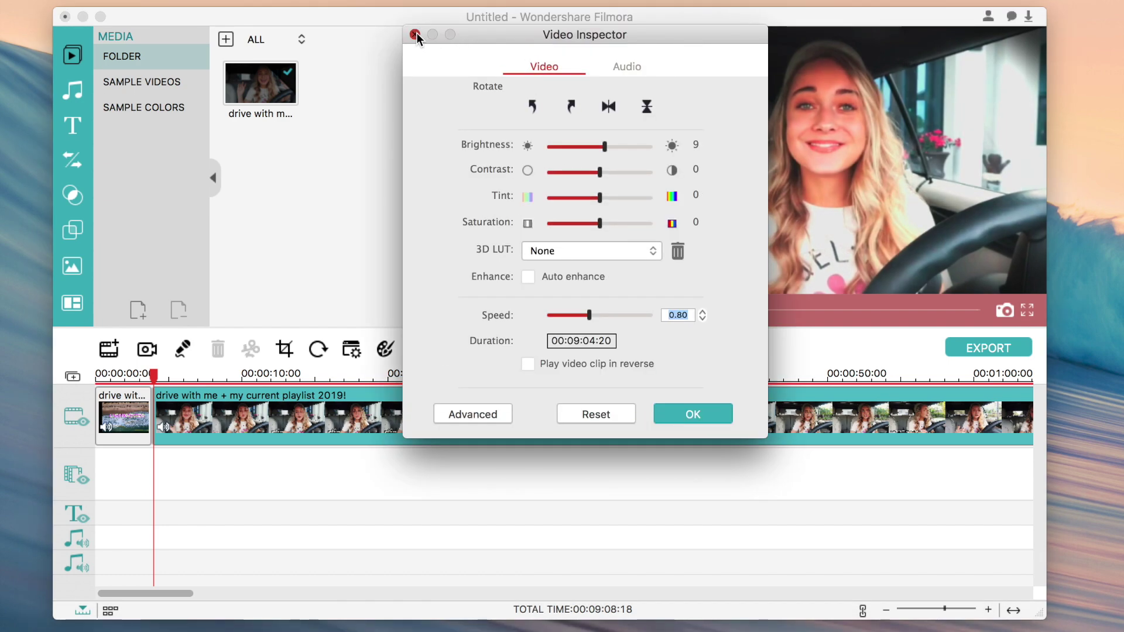
left_click(415, 34)
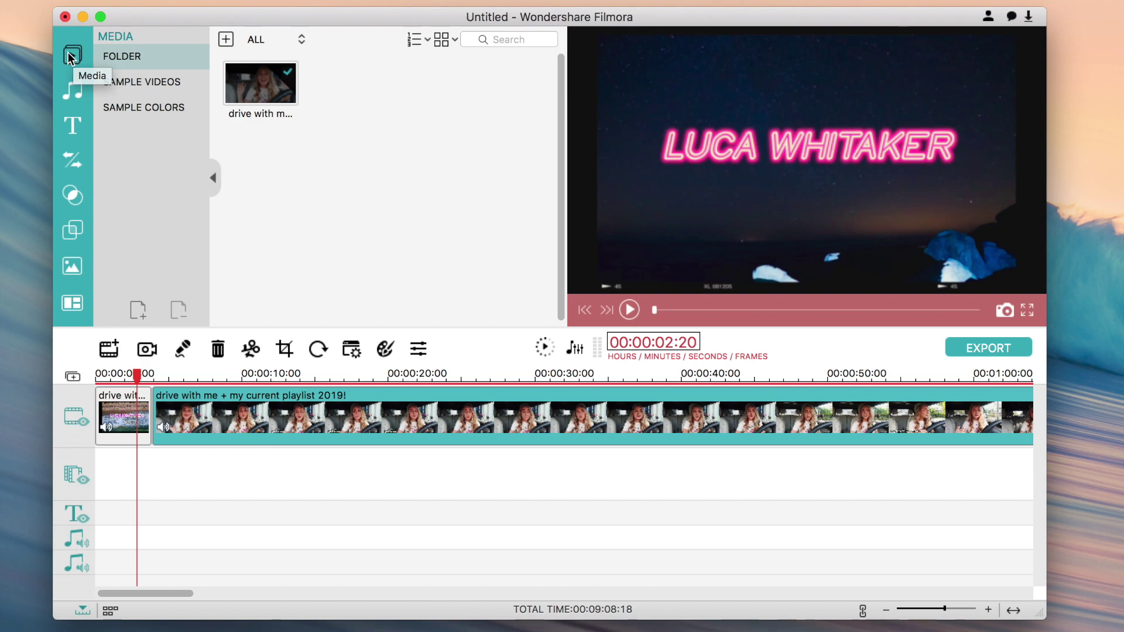
- Browse the music genres, preview and add Eldar Kedem – Present Moment from FOLK
left_click(72, 90)
left_click(146, 59)
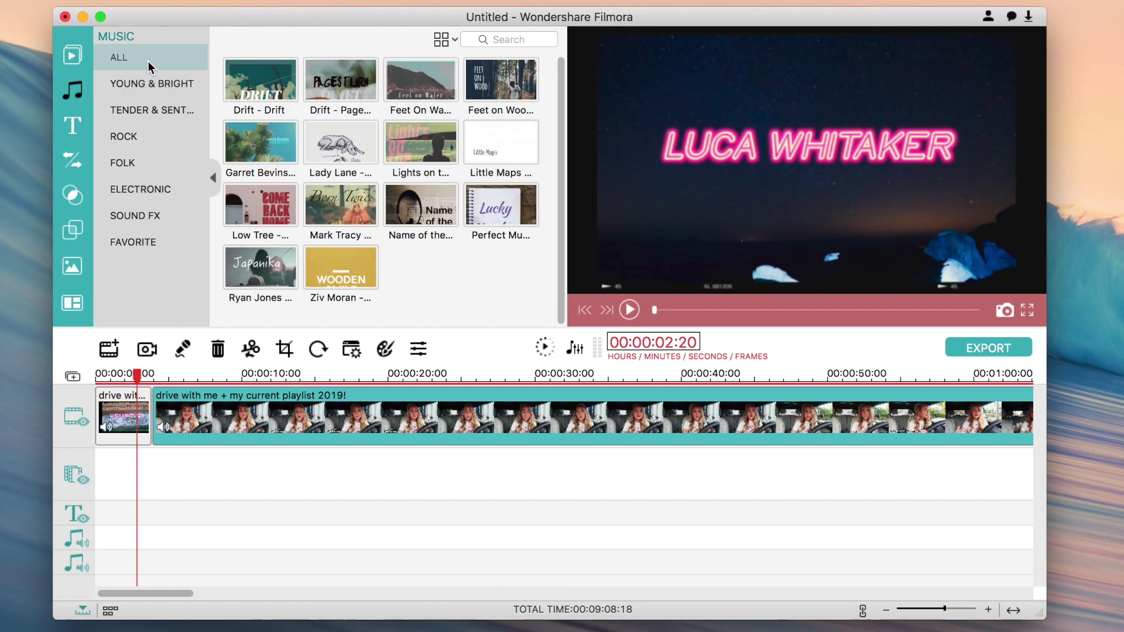
scroll(275, 117, "down", 15)
scroll(289, 138, "up", 15)
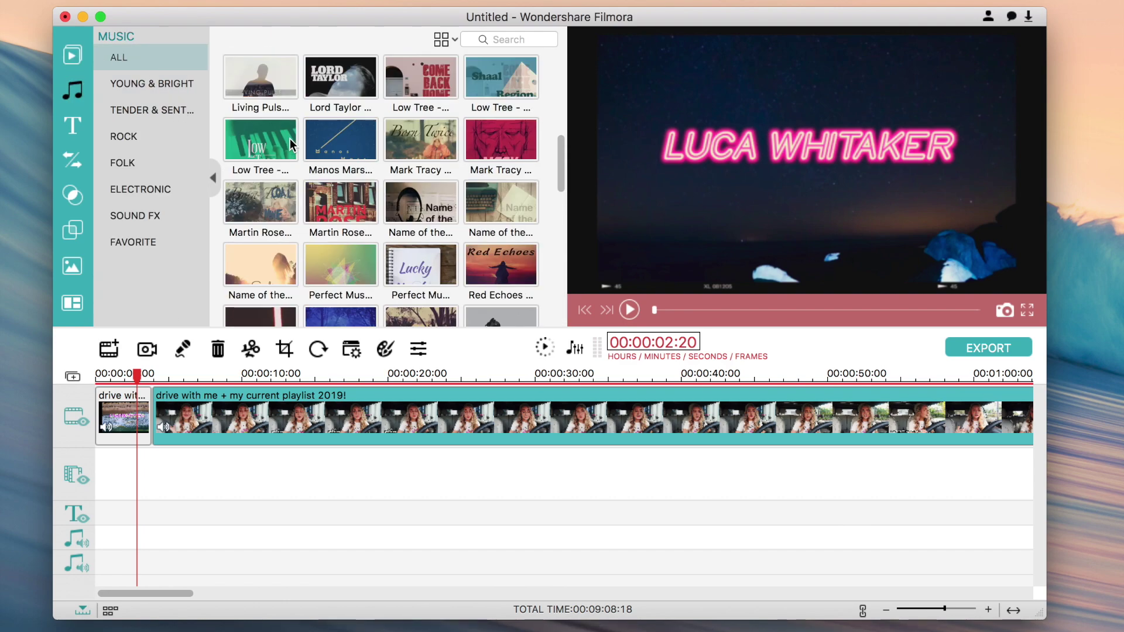
left_click(164, 86)
left_click(168, 109)
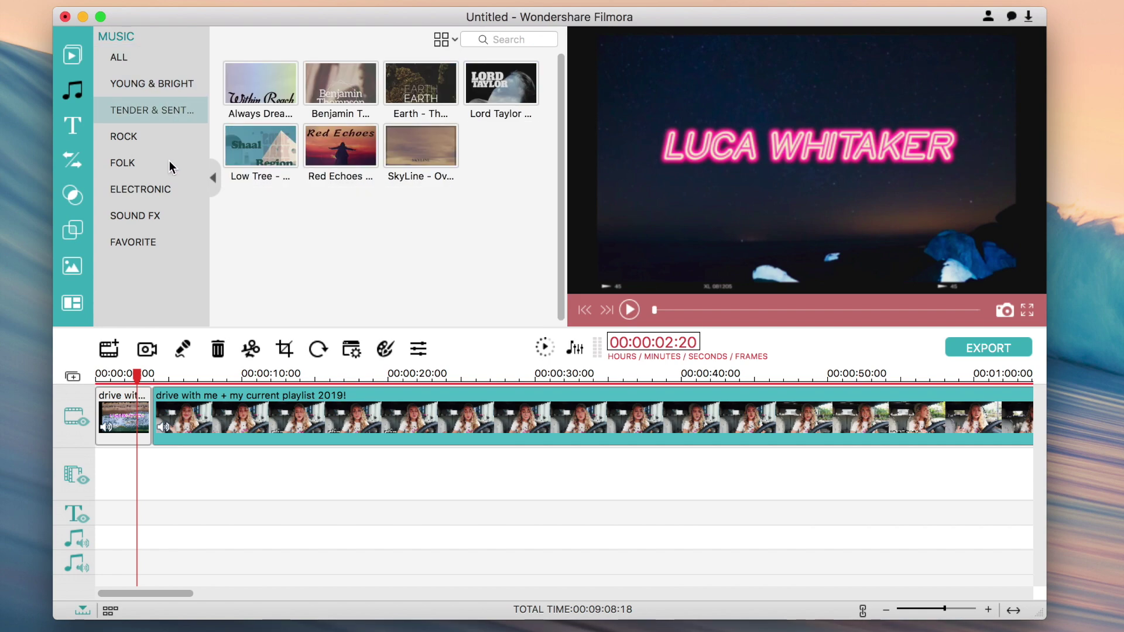
left_click(145, 136)
left_click(146, 160)
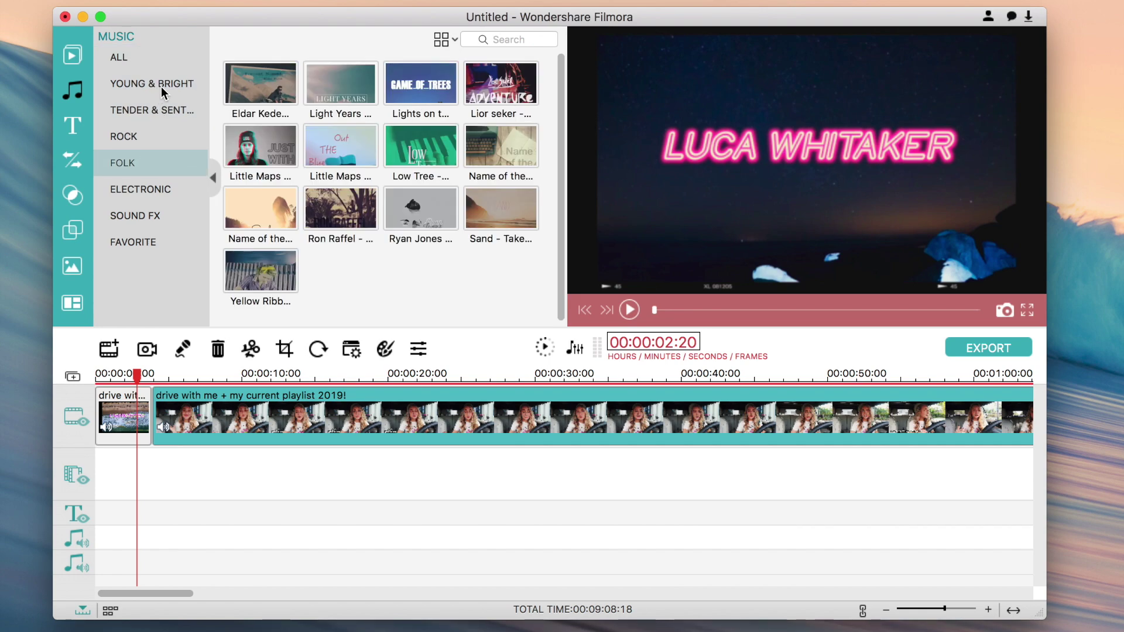
left_click(266, 94)
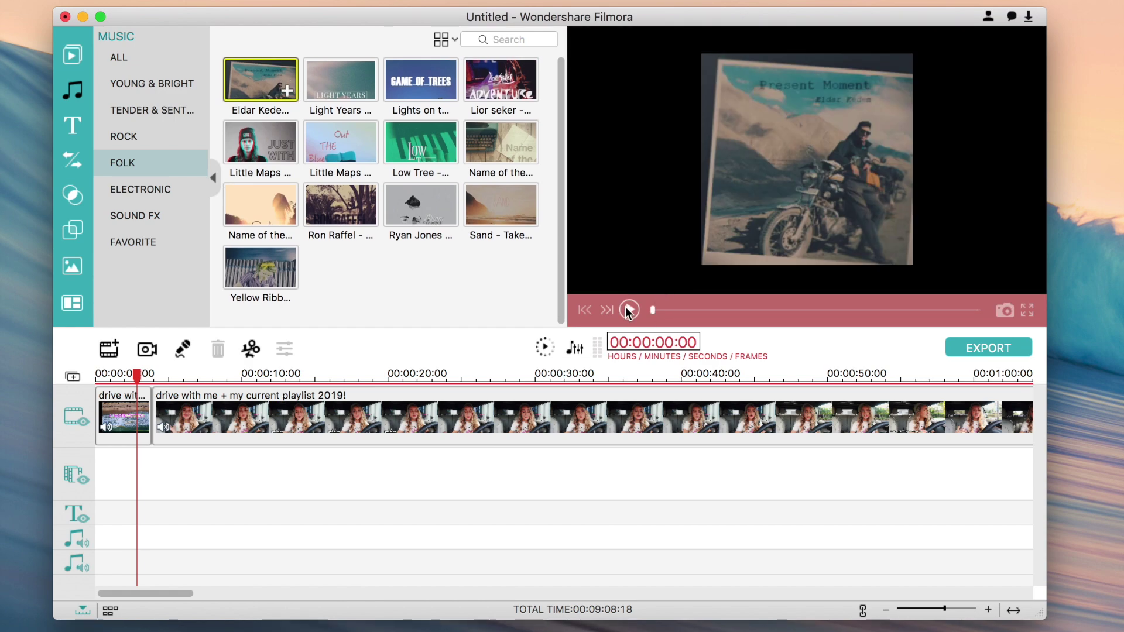
left_click_drag(654, 311, 665, 309)
left_click(288, 92)
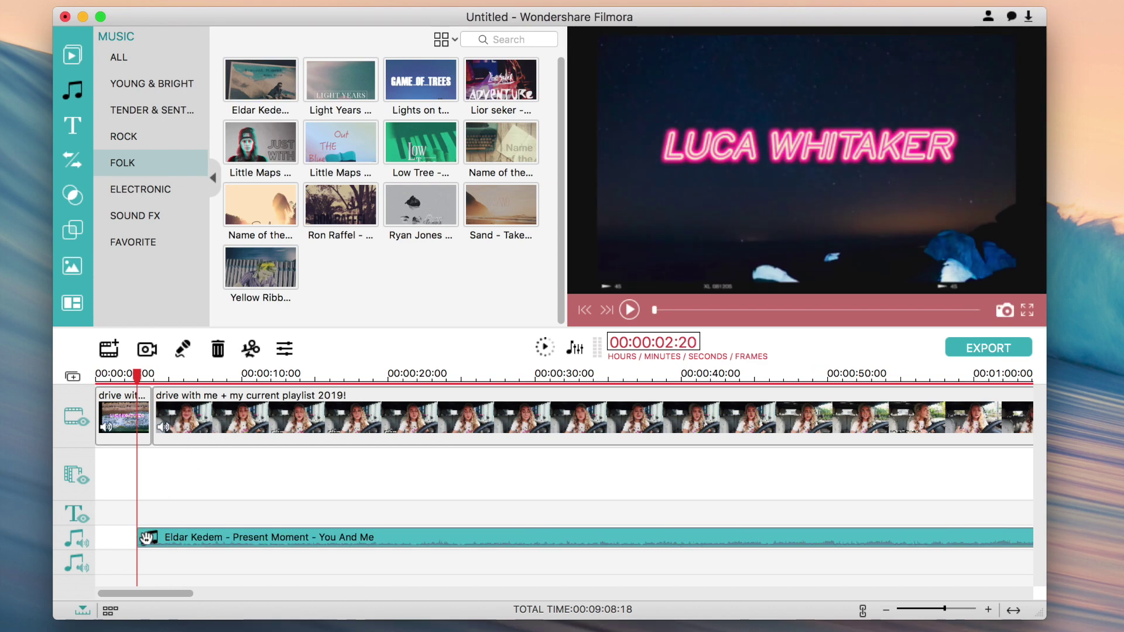
- Move the song to 0:00, split it near 00:00:03:20 and delete the long remainder
mouse_move(146, 537)
left_mouse_down()
mouse_move(105, 537)
mouse_move(181, 539)
mouse_move(141, 537)
left_mouse_up()
left_click(101, 392)
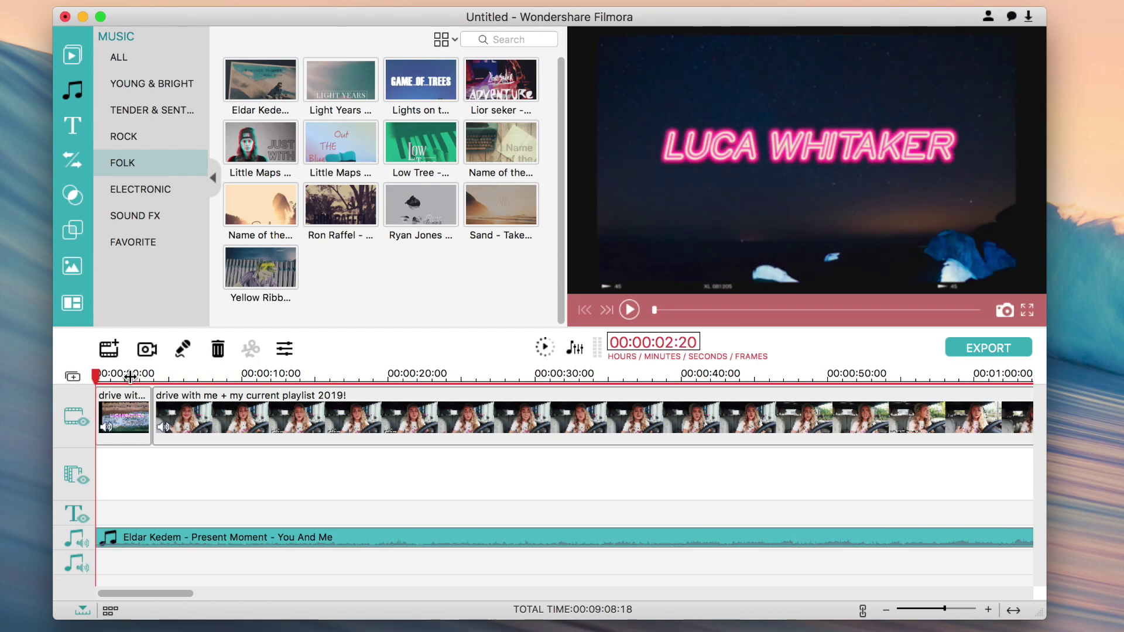
left_click_drag(130, 376, 148, 535)
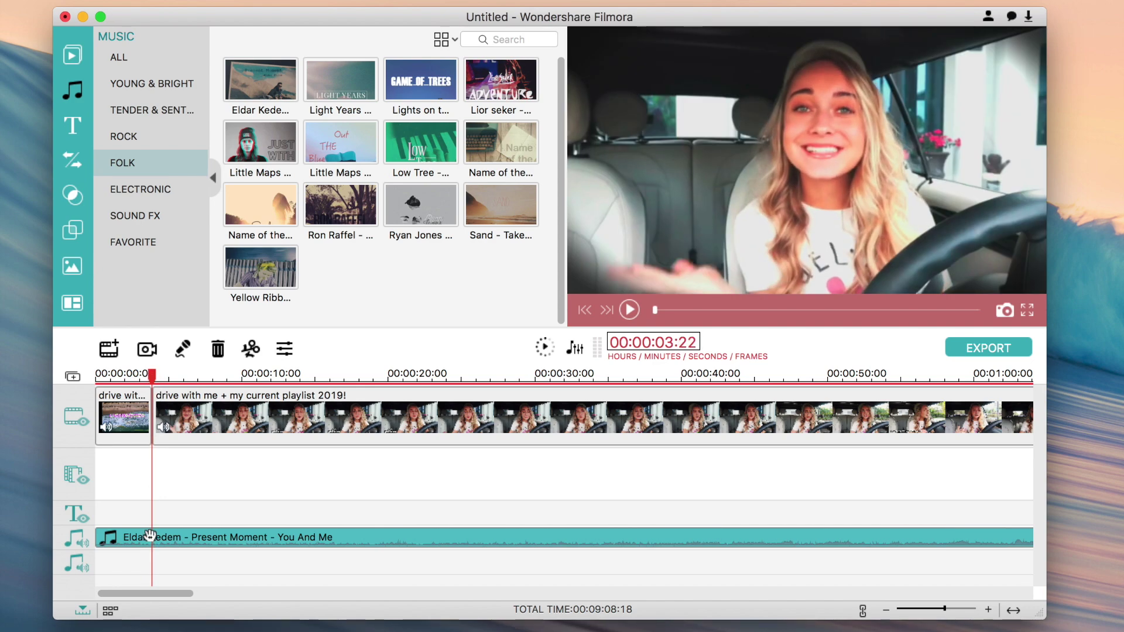
left_click(251, 351)
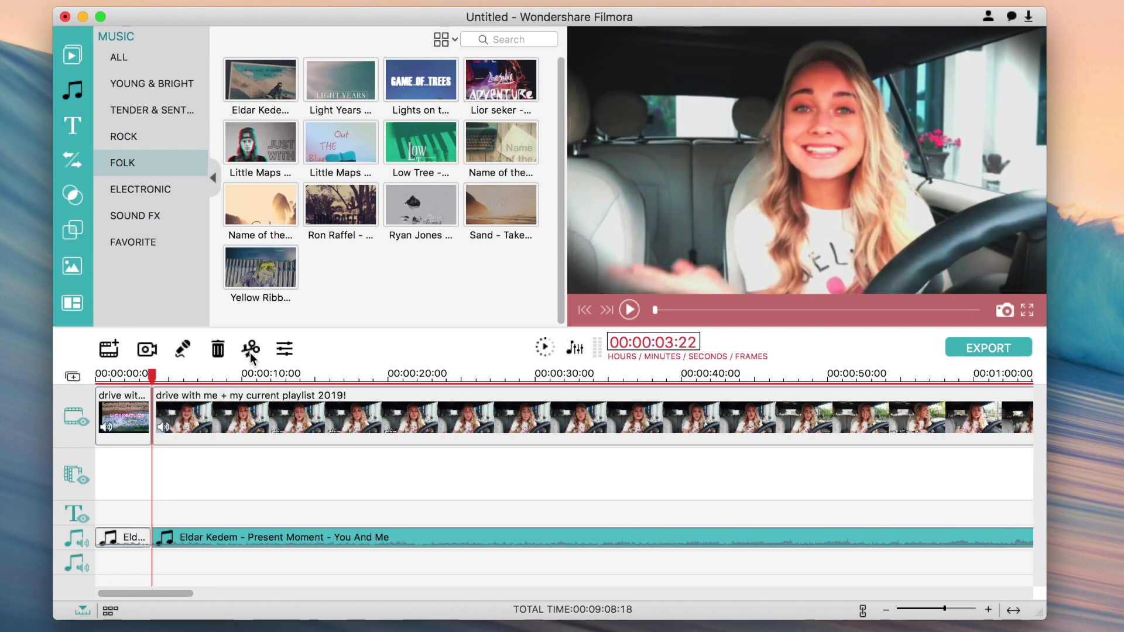
left_click(218, 350)
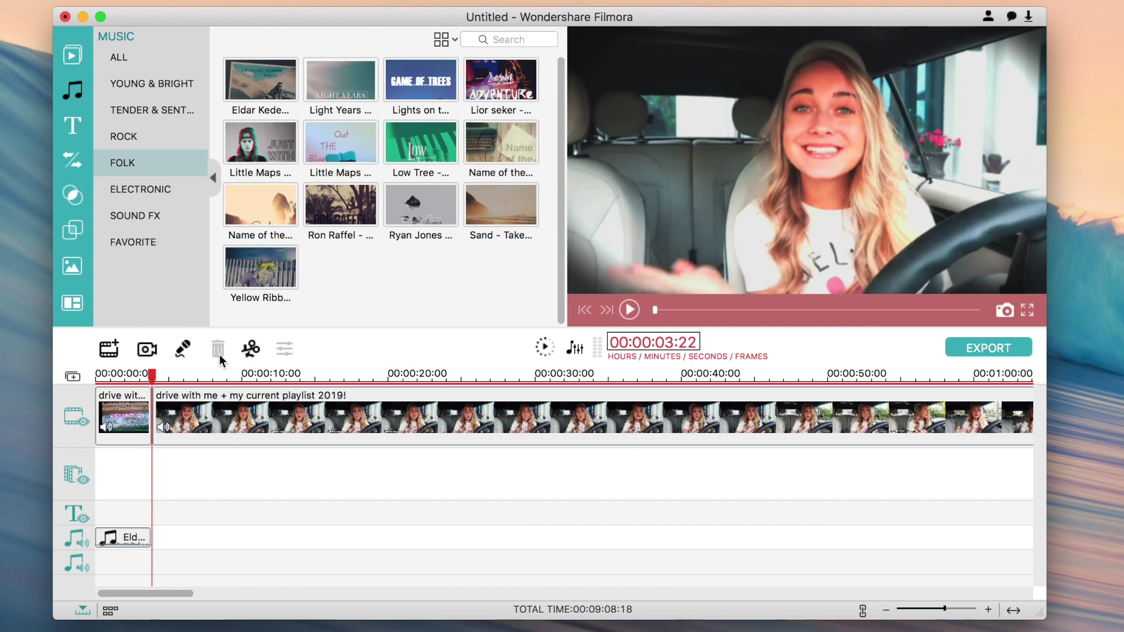
left_click(122, 544)
left_click_drag(149, 378, 121, 376)
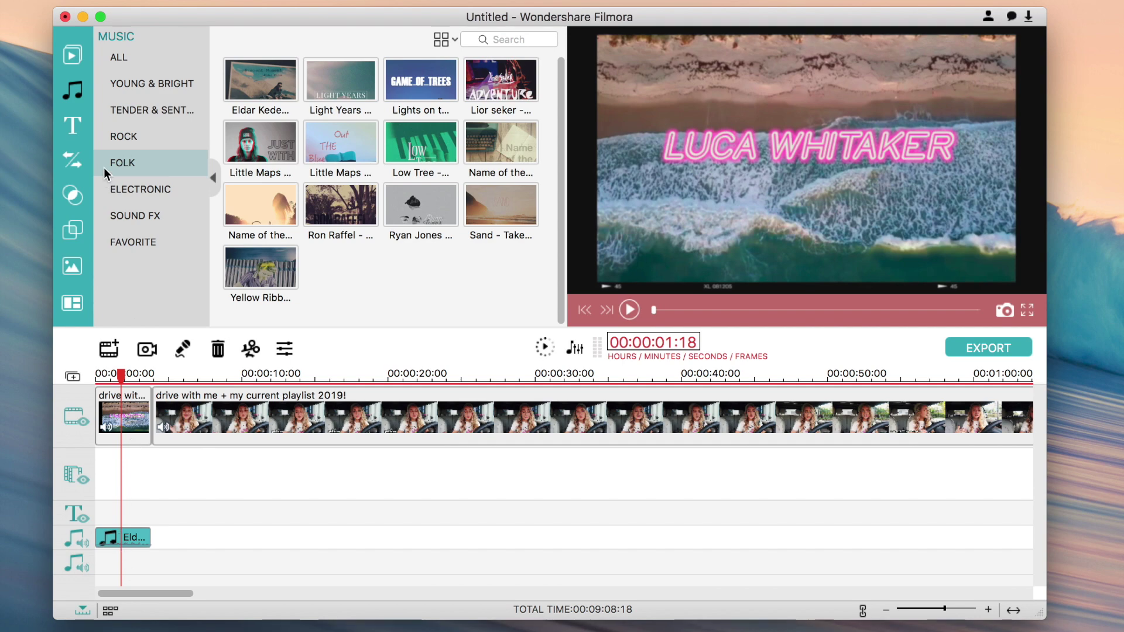
- Preview the Opener 11 title under ALL in Titles and add it to the timeline
left_click(73, 127)
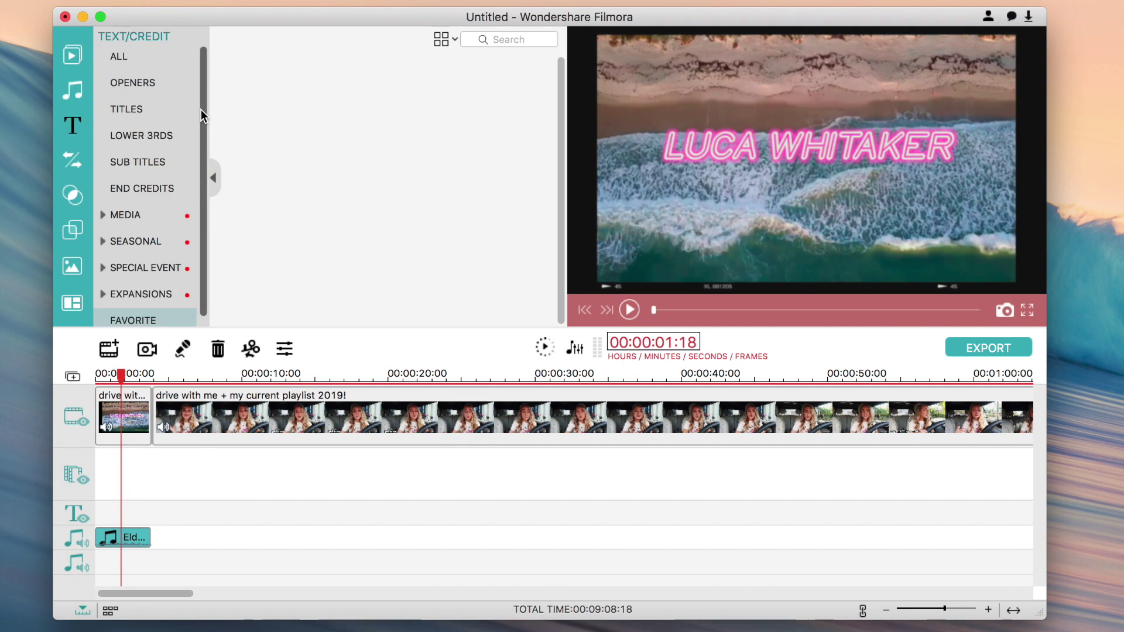
left_click(185, 48)
scroll(328, 193, "down", 2)
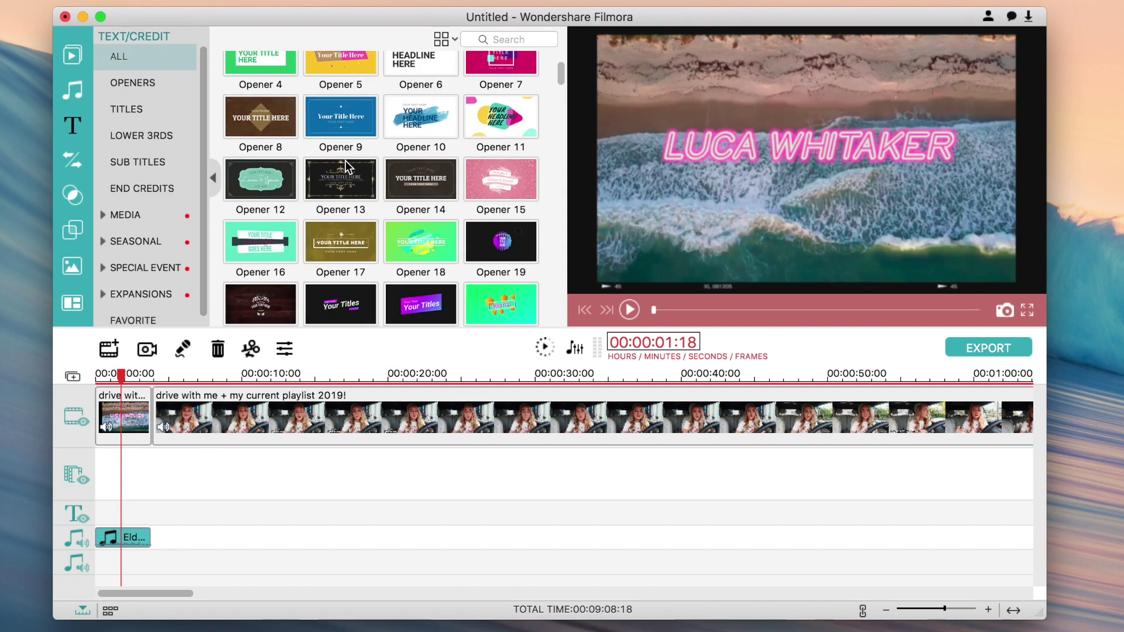
scroll(501, 114, "down", 2)
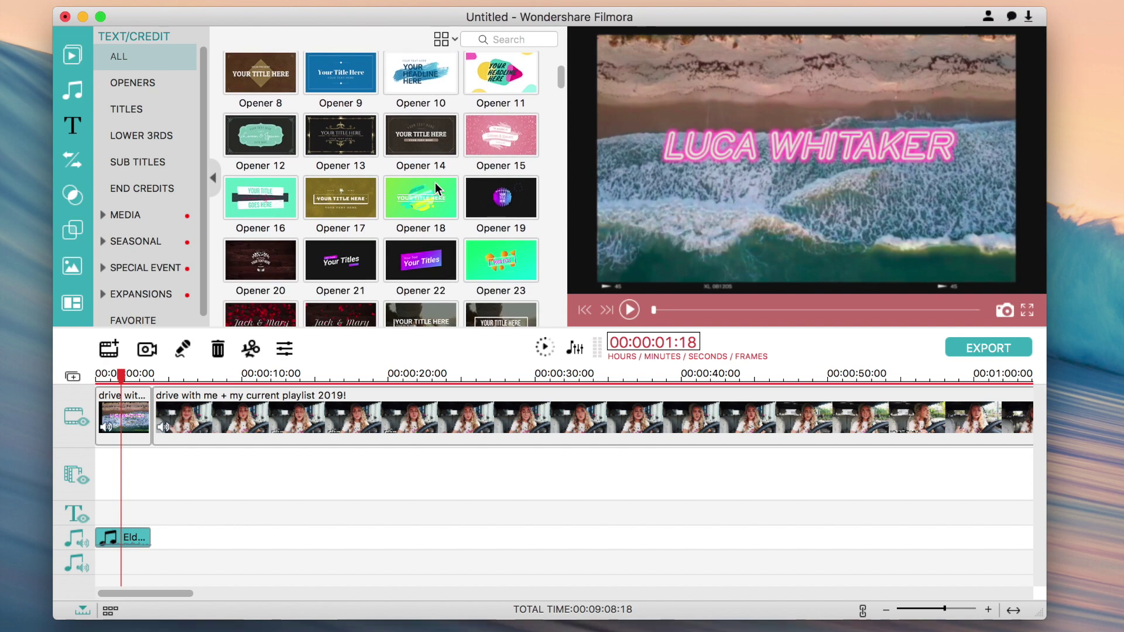
scroll(435, 185, "down", 1)
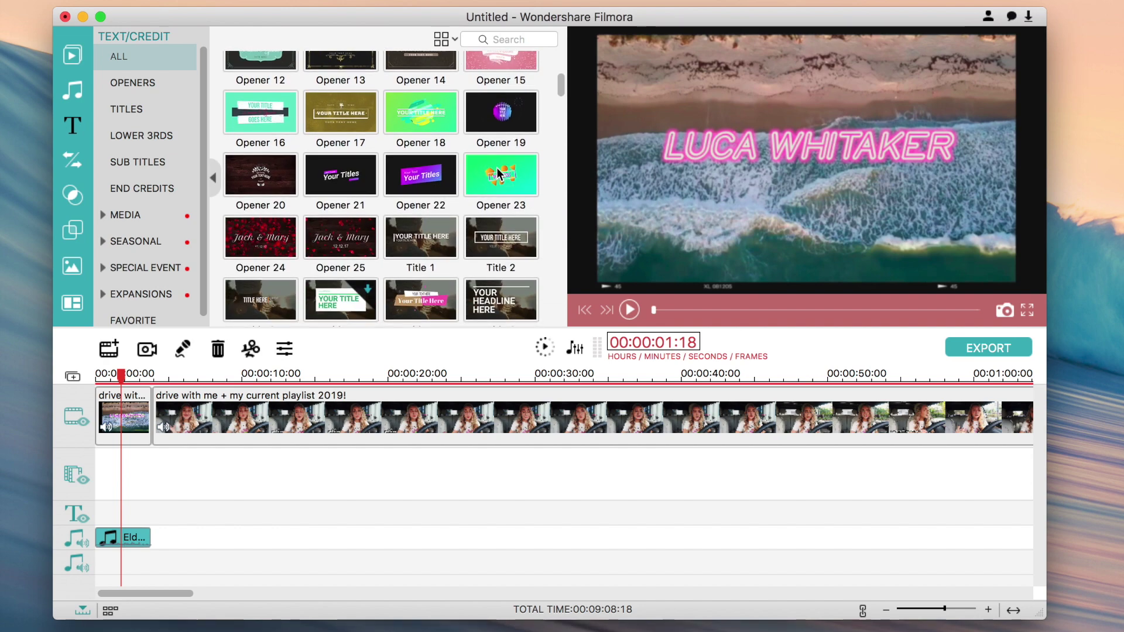
scroll(496, 167, "up", 3)
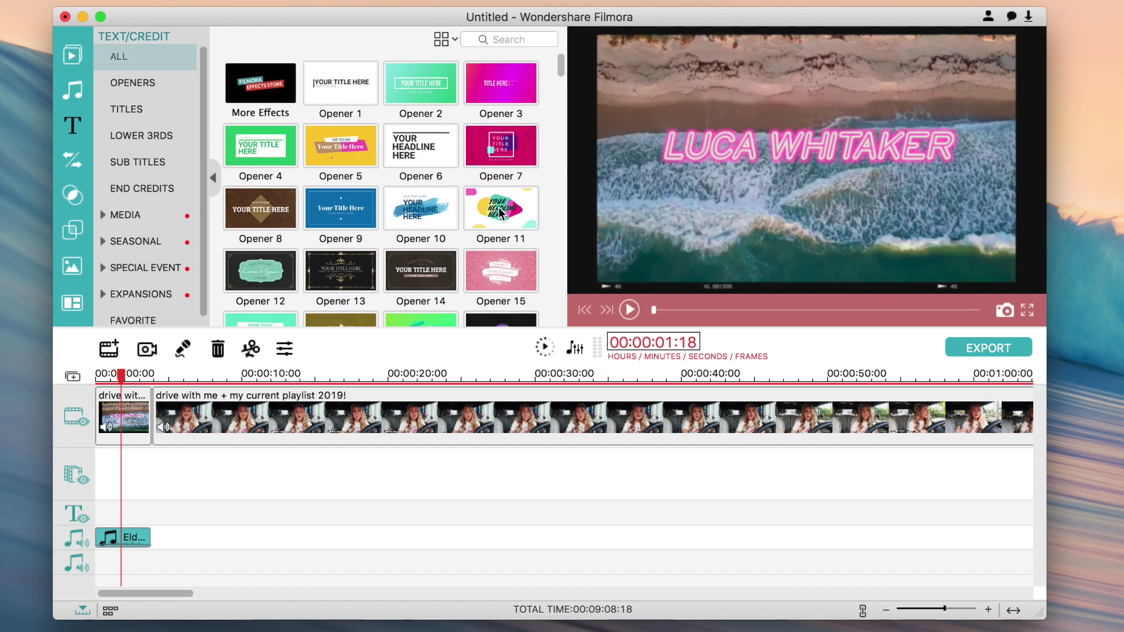
left_click(503, 189)
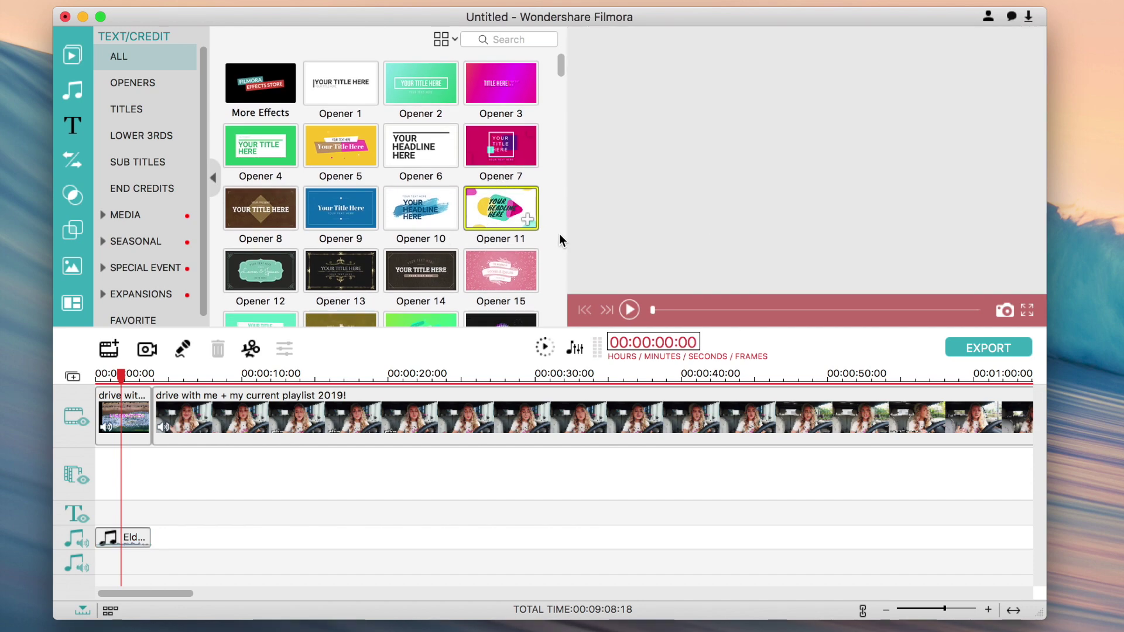
left_click_drag(652, 309, 912, 310)
left_click(528, 222)
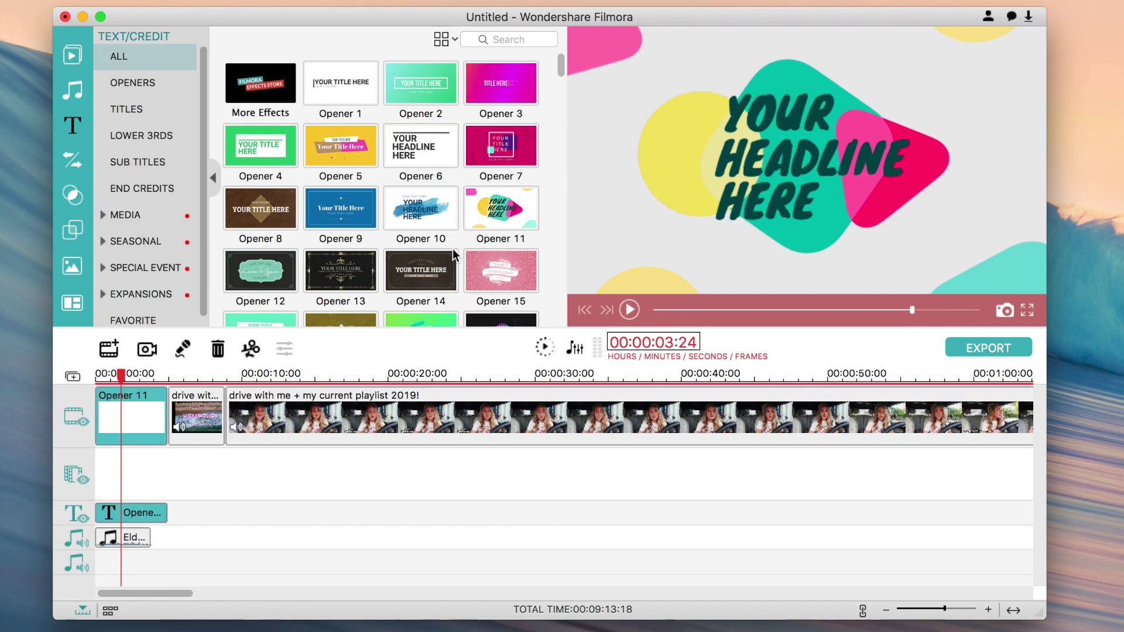
- Place Opener 11 after the first short clip and select its text clip
left_click_drag(132, 511, 163, 451)
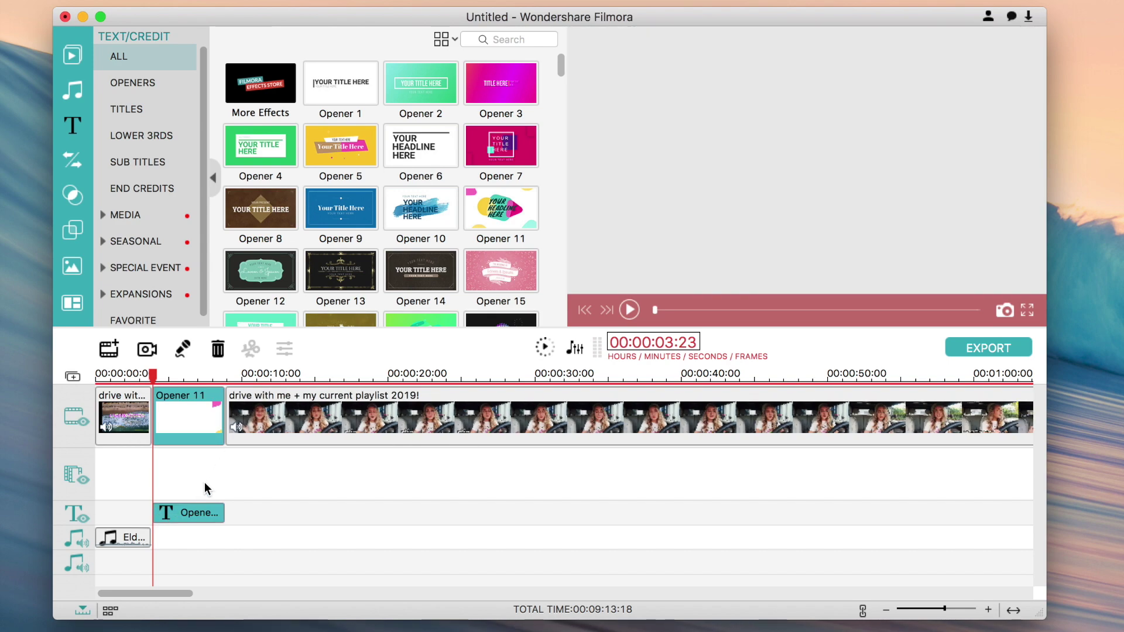
left_click(199, 374)
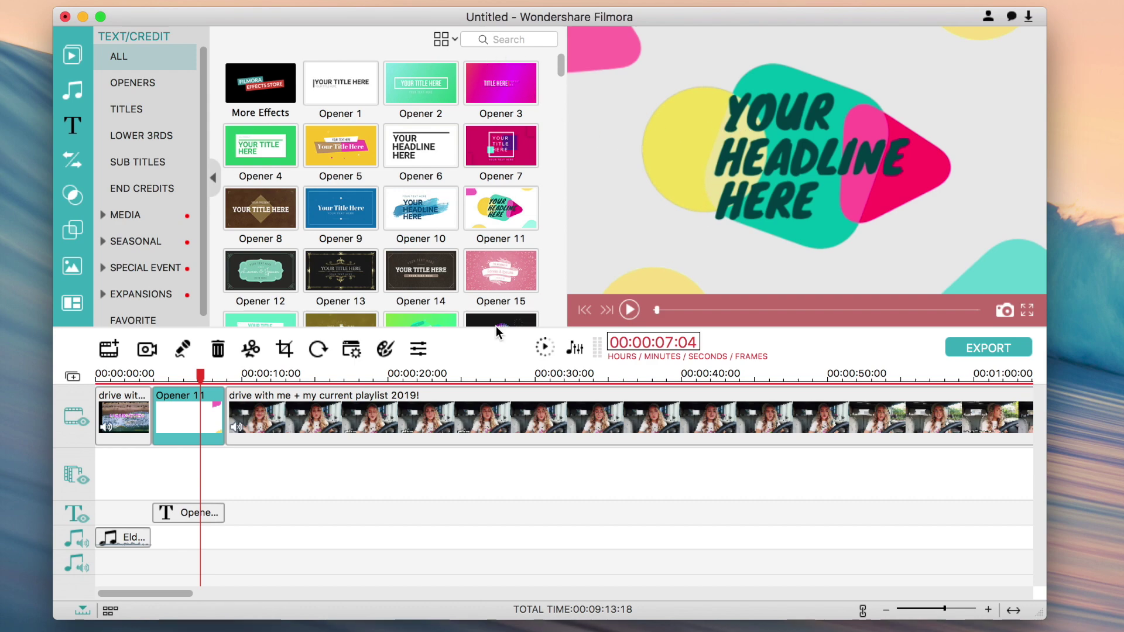
left_click(182, 512)
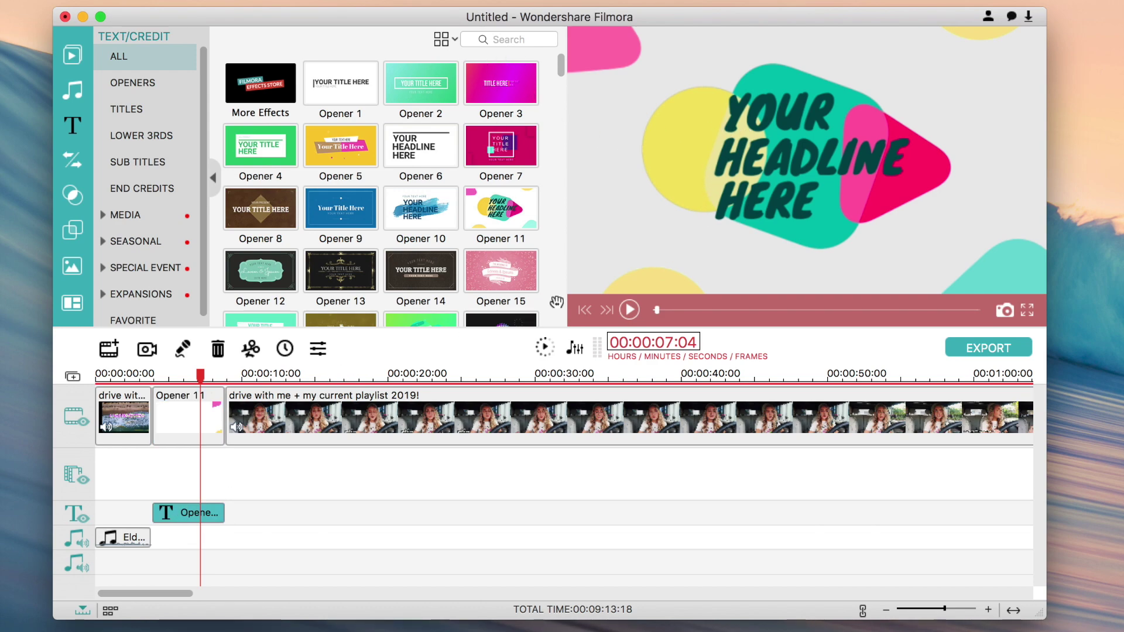
- Delete the extra YOUR text line and move HEADLINE above HERE
double_click(815, 156)
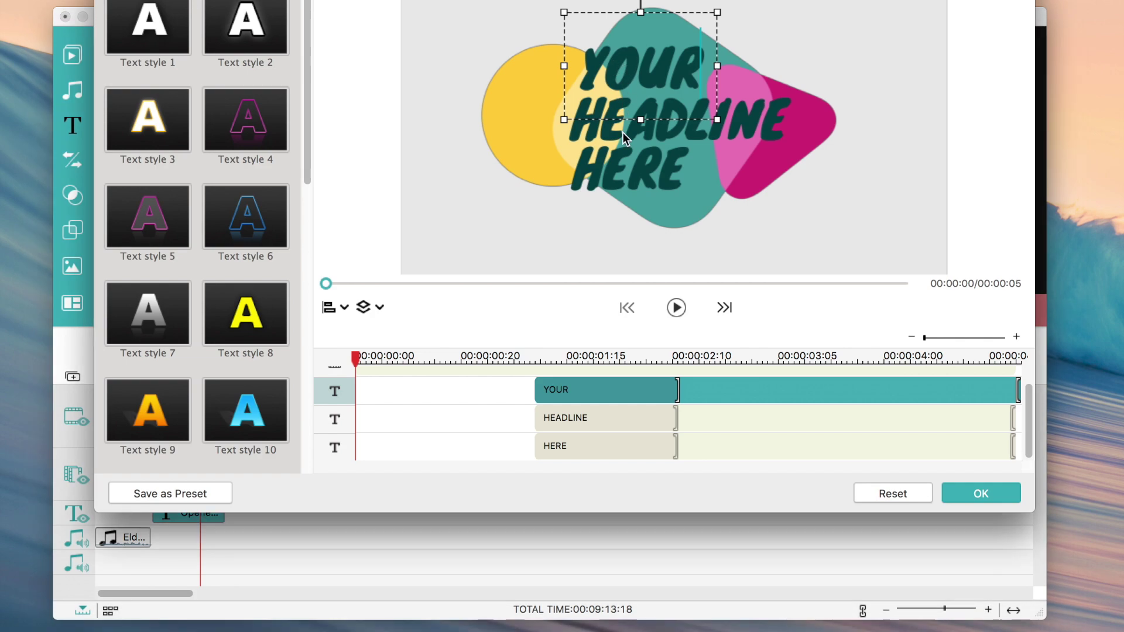
left_click_drag(597, 393, 592, 393)
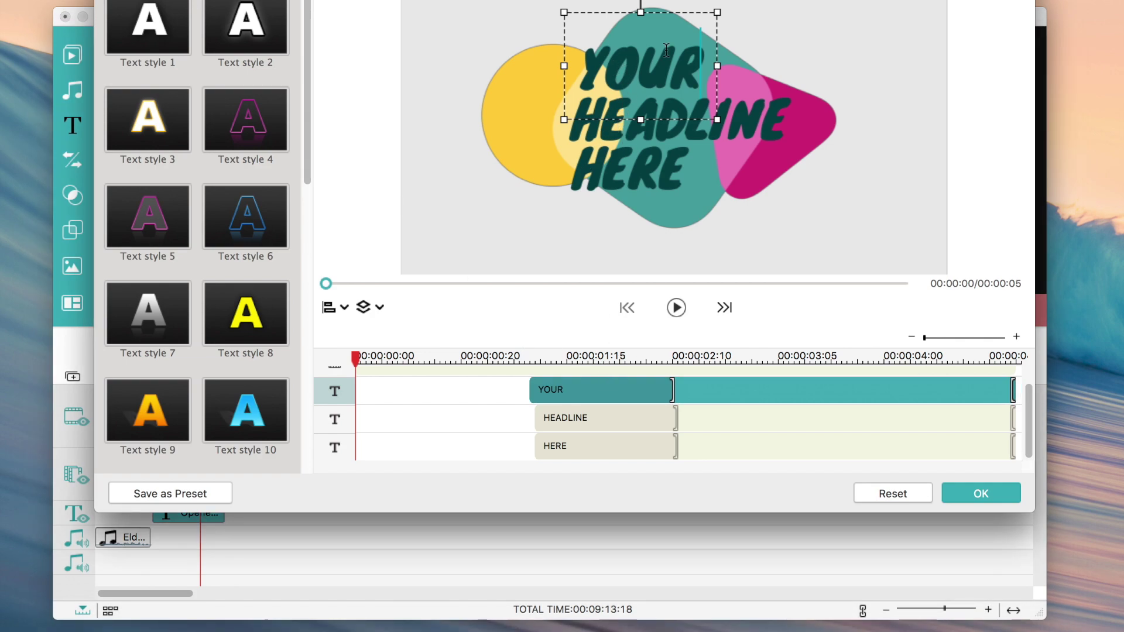
left_click(697, 66)
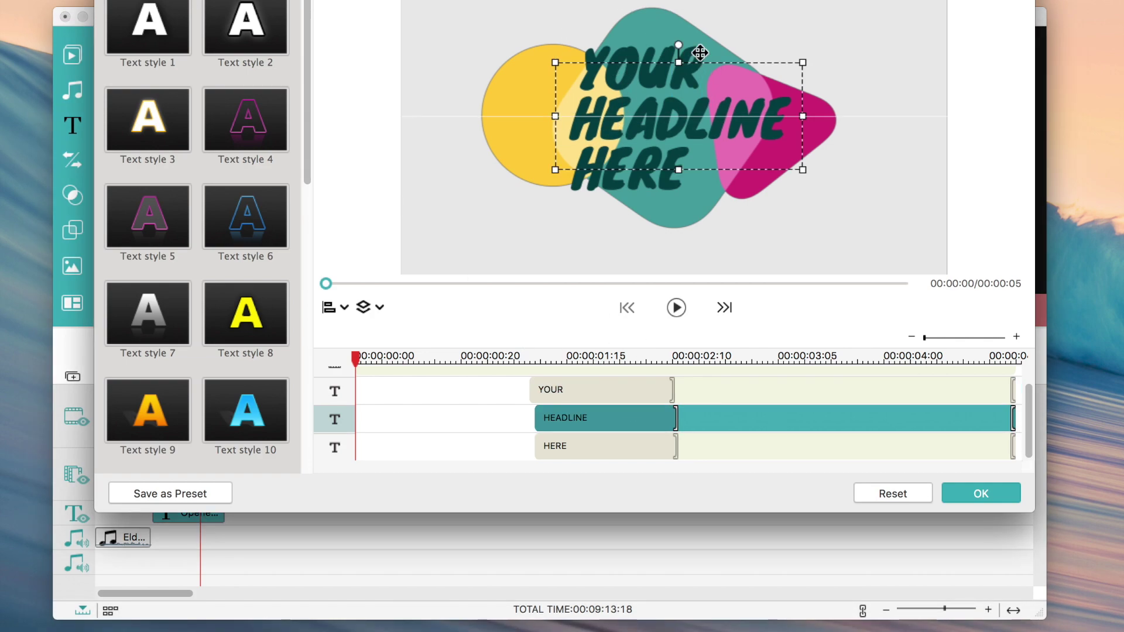
left_click(698, 53)
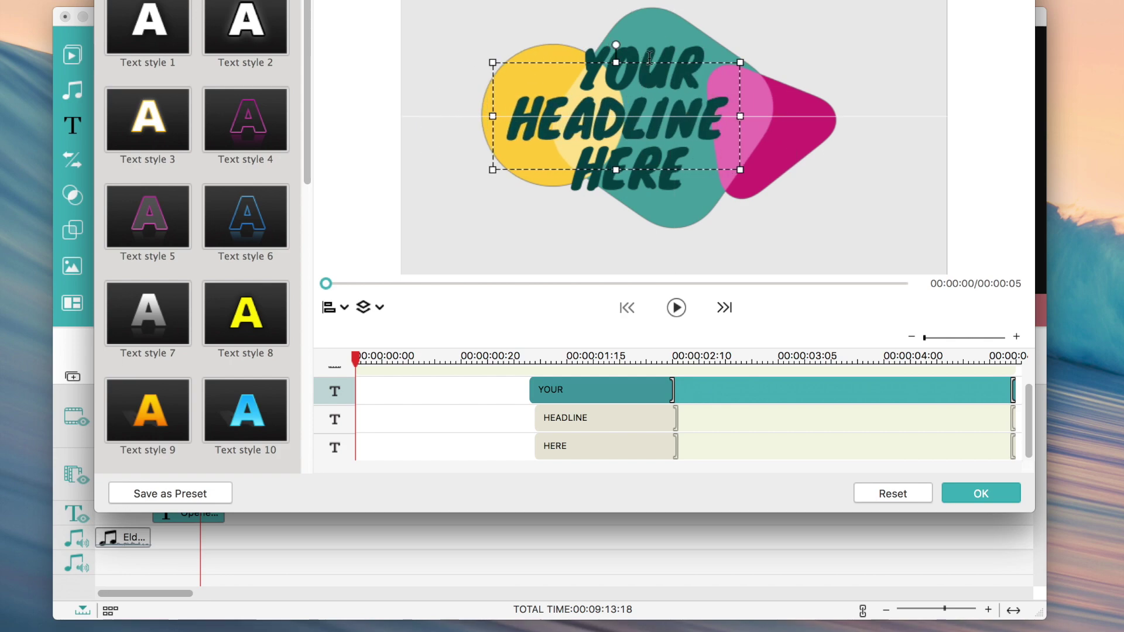
left_click(681, 57)
left_click(675, 58)
key("BackSpace")
key("BackSpace")
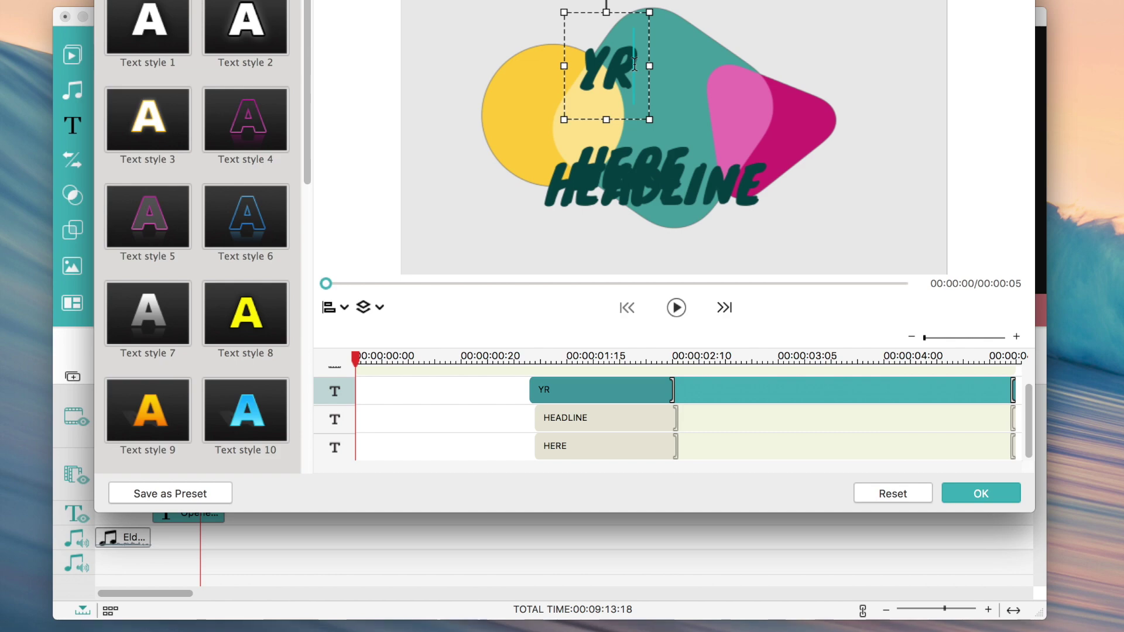
key("BackSpace")
key("BackSpace")
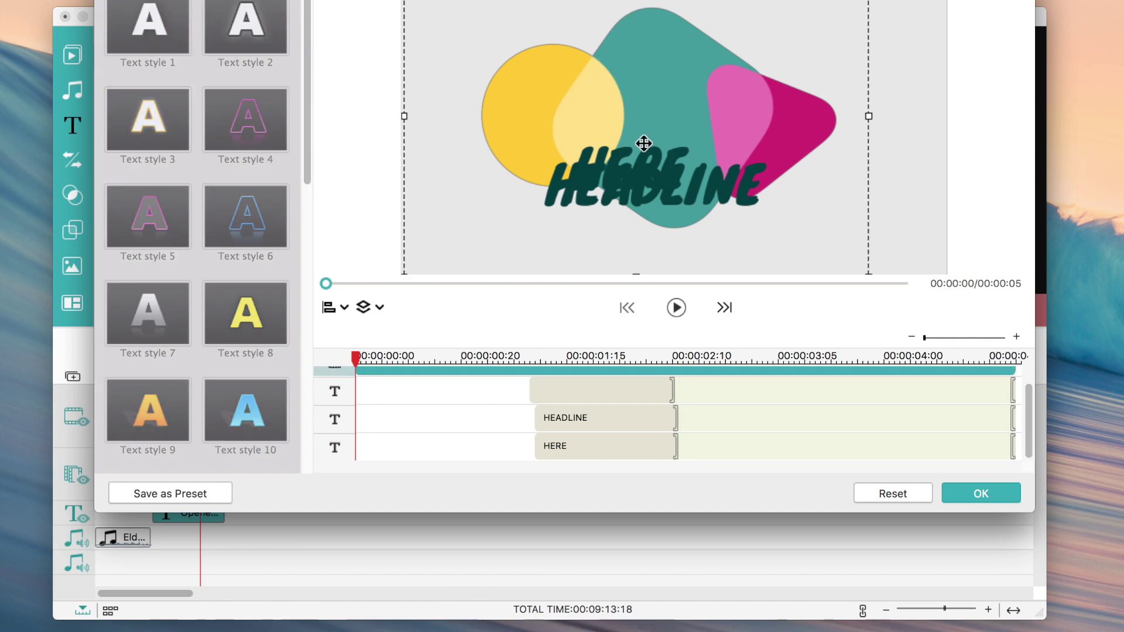
left_click(653, 176)
left_click(653, 159)
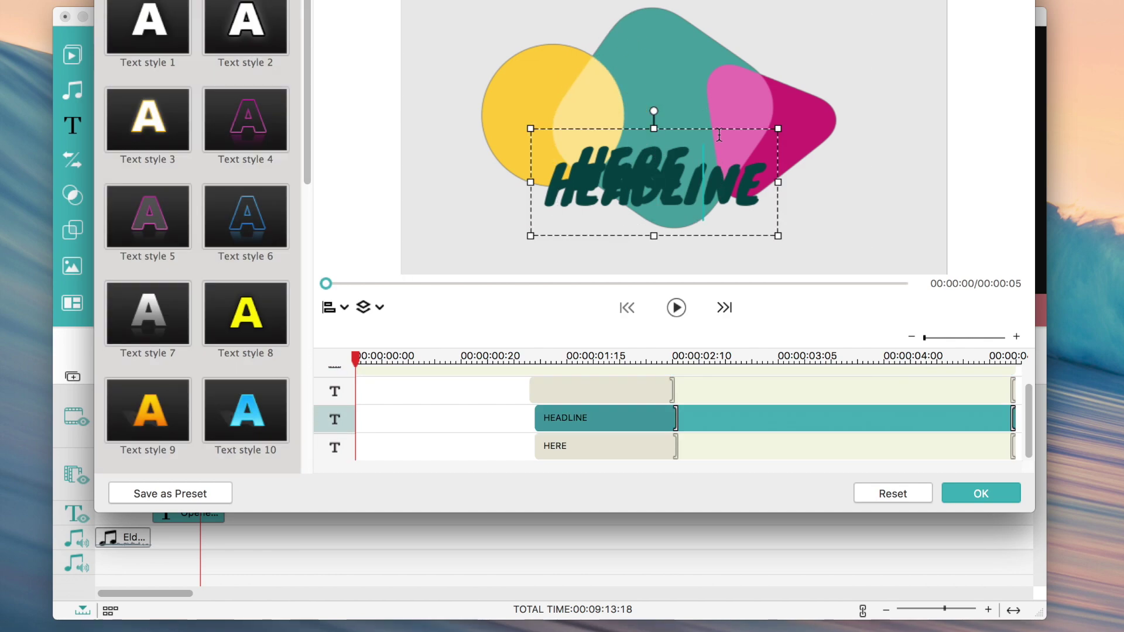
left_click_drag(662, 128, 663, 48)
- Replace HEADLINE with the vlogger's first name and HERE with their surname, nudging it up
left_click(697, 94)
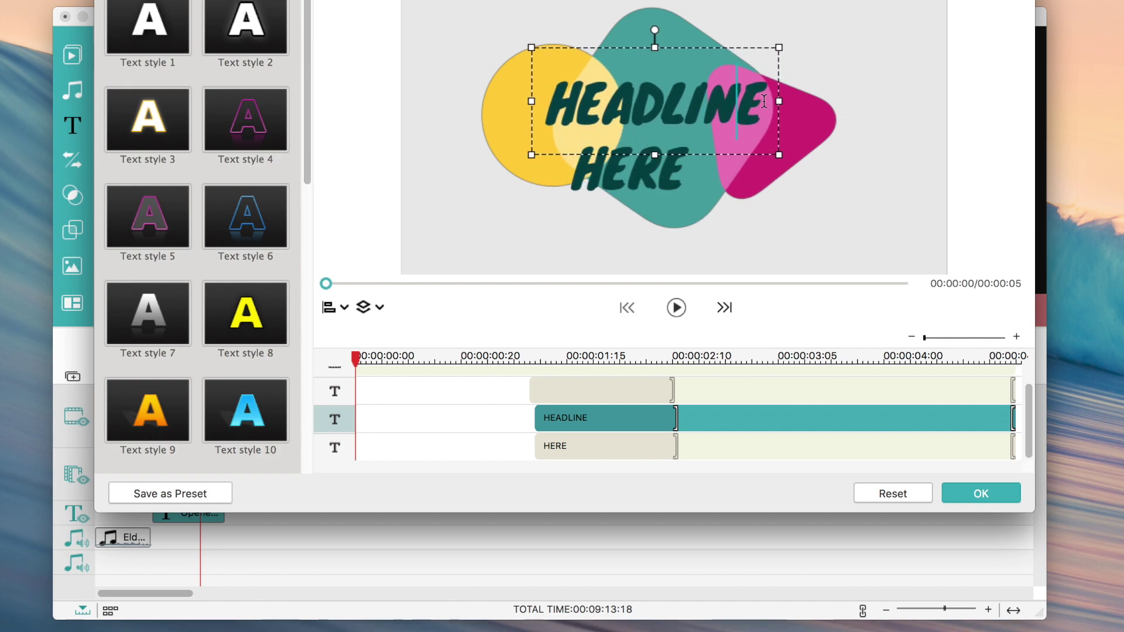
left_click_drag(764, 101, 509, 77)
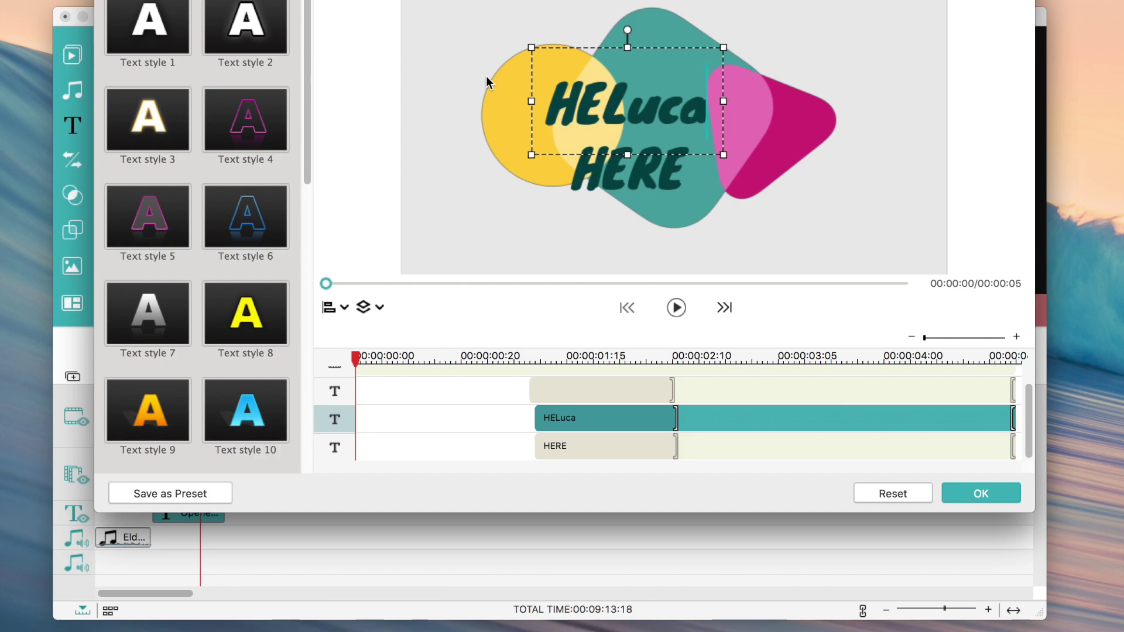
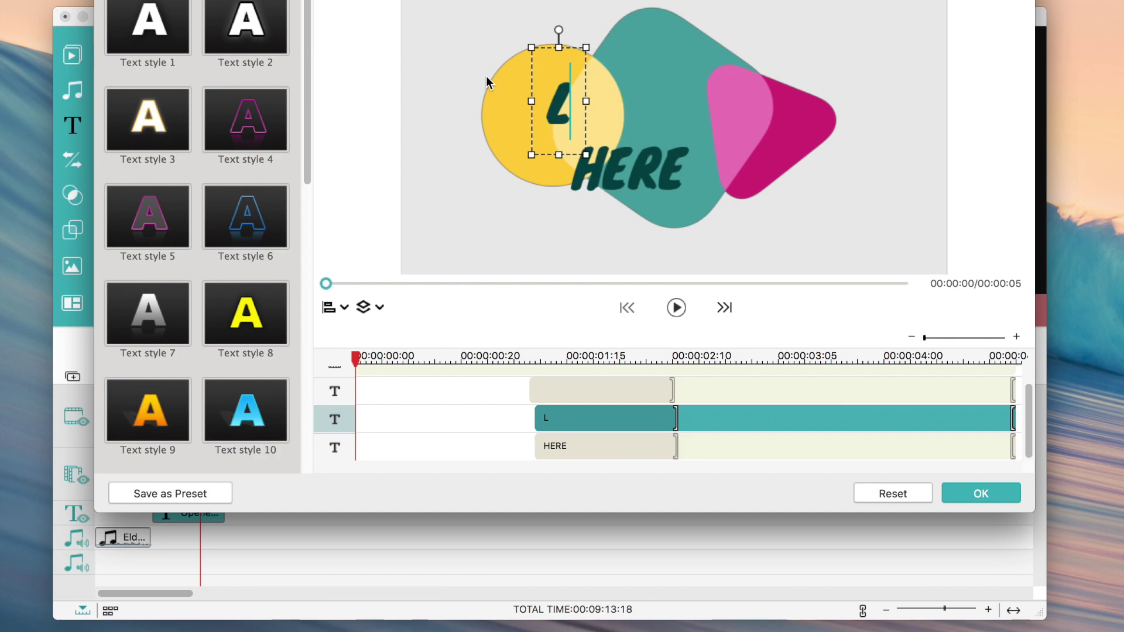
left_click(612, 177)
left_click(685, 174)
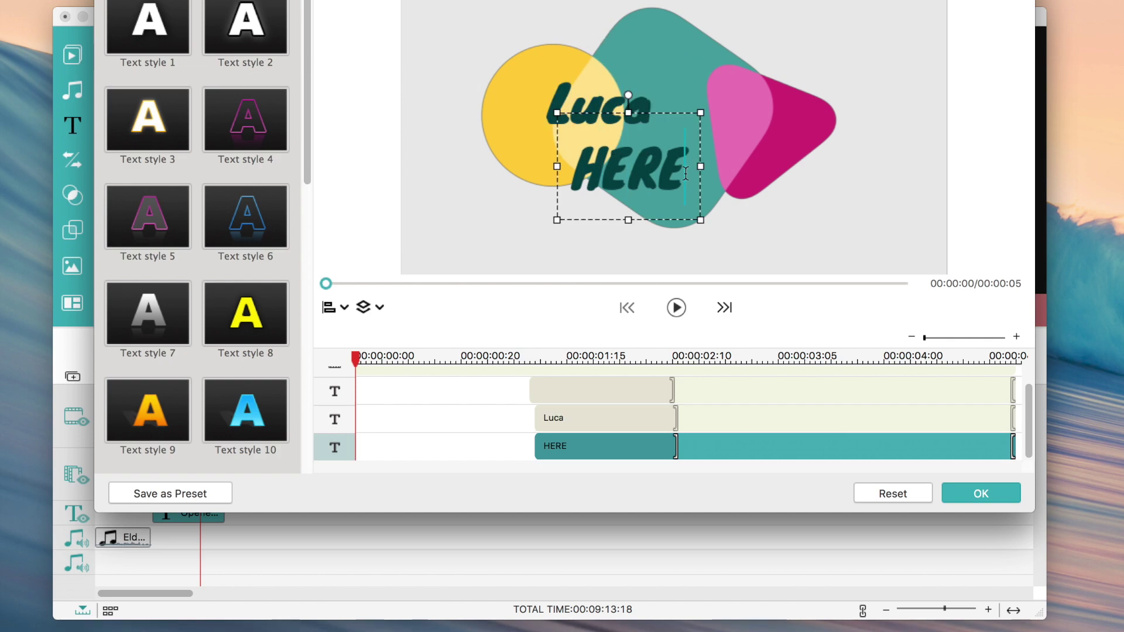
double_click(631, 173)
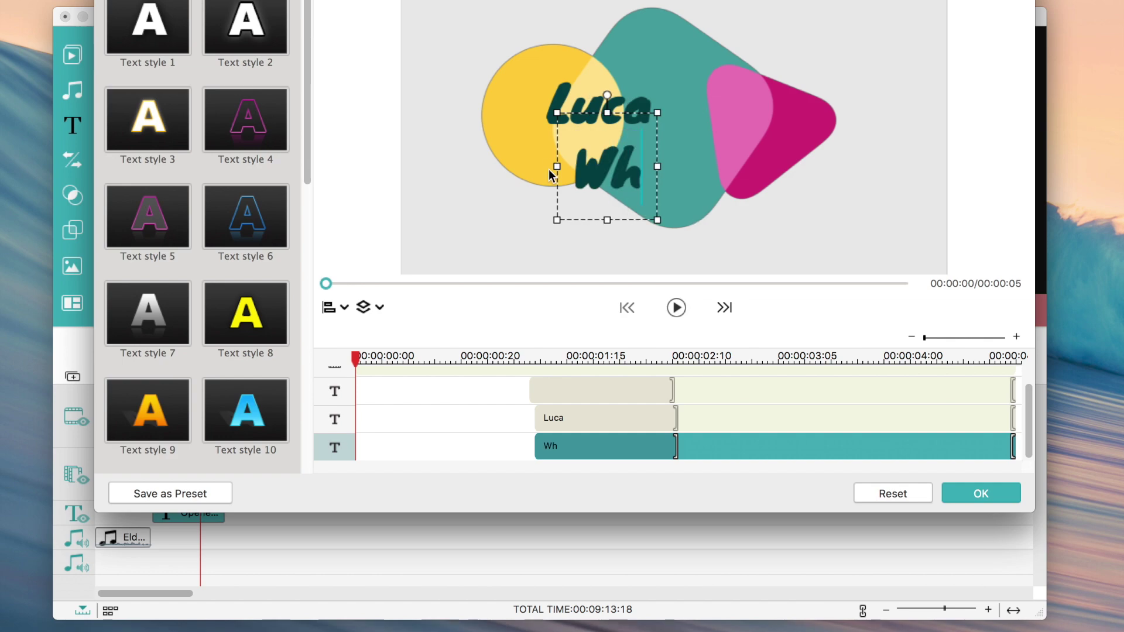
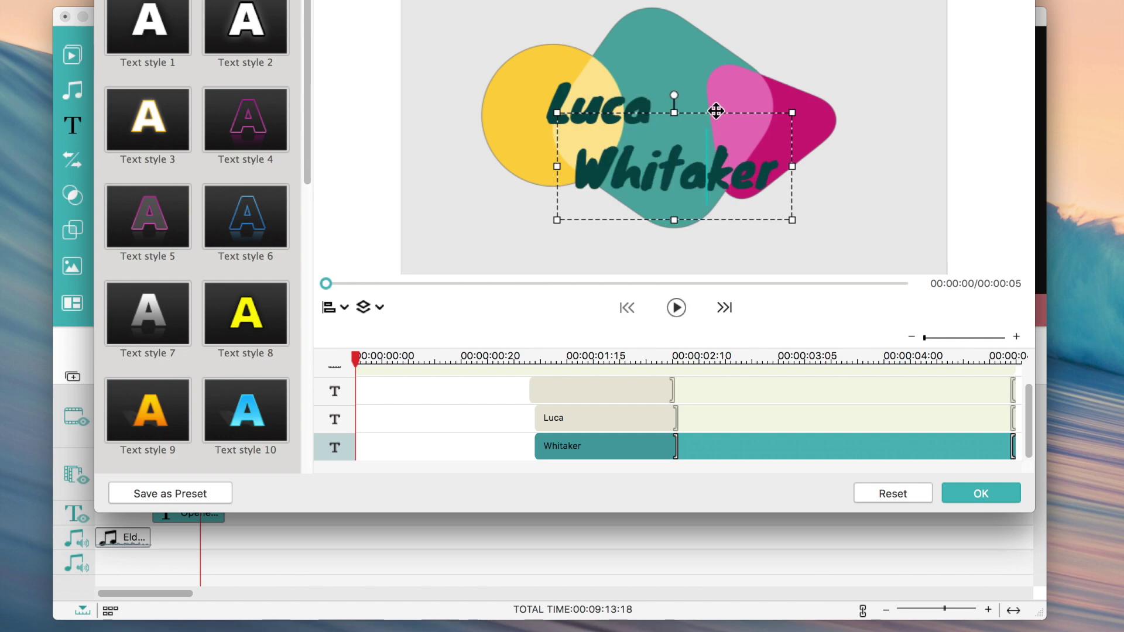
left_click_drag(713, 111, 712, 97)
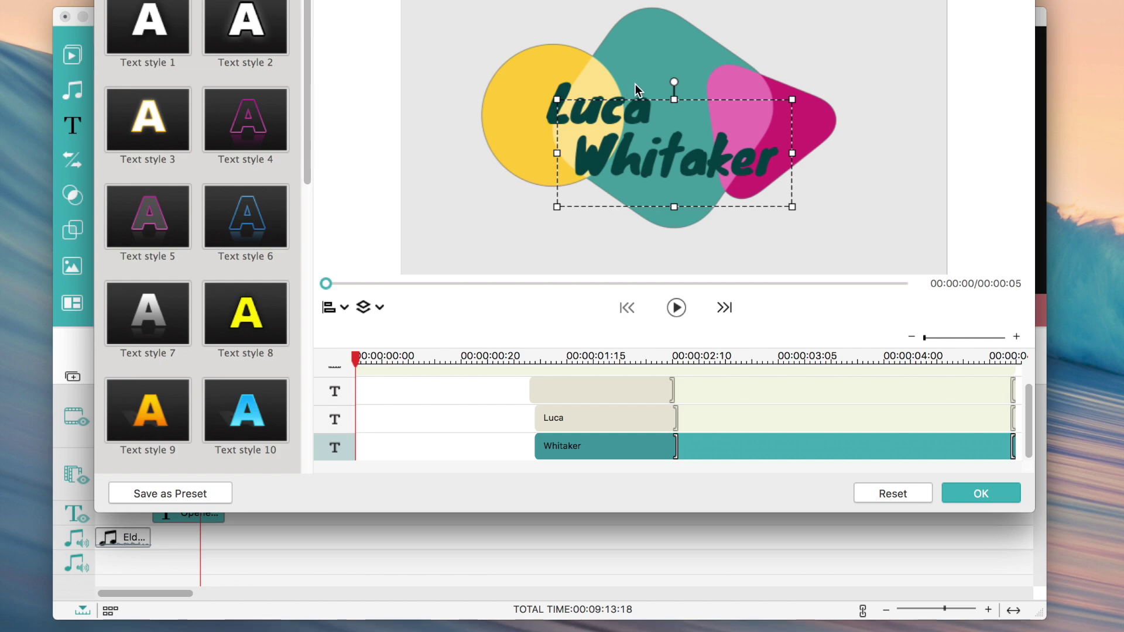
left_click(562, 85)
- Try Text styles 8 and 2, settling on Text style 1 for the first name
left_click(226, 310)
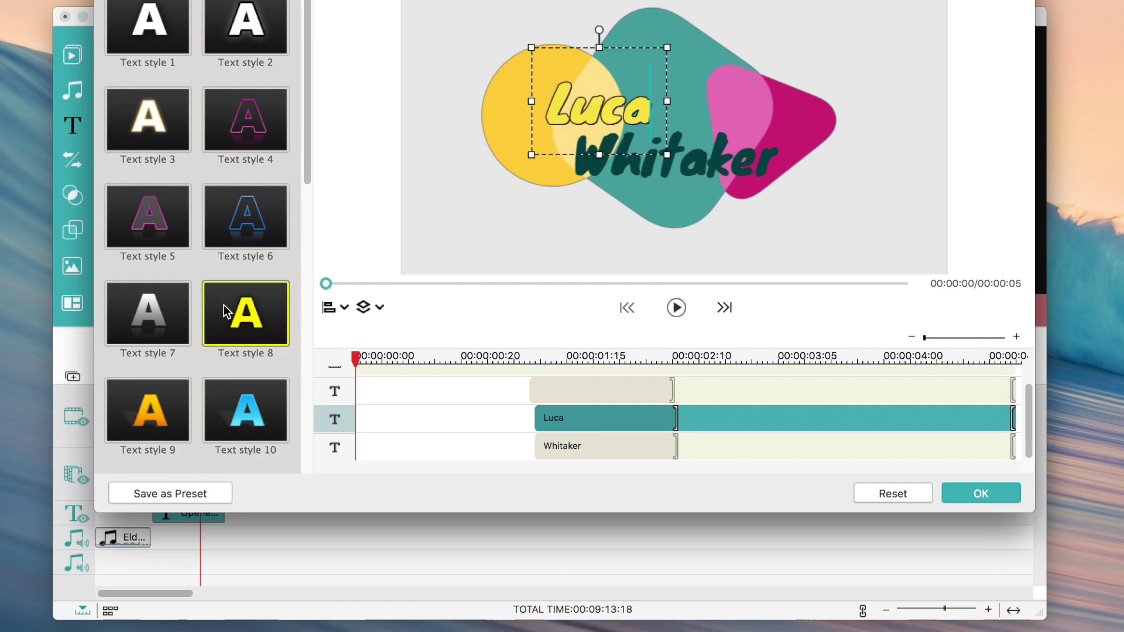
scroll(244, 201, "up", 2)
scroll(209, 35, "down", 2)
left_click(209, 17)
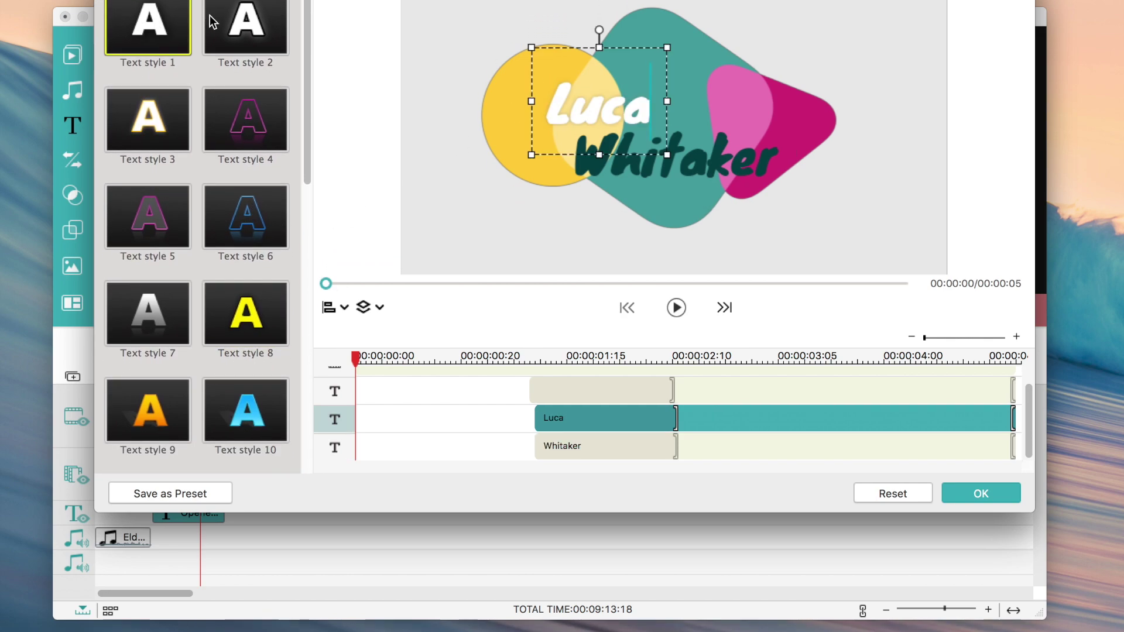
left_click(184, 21)
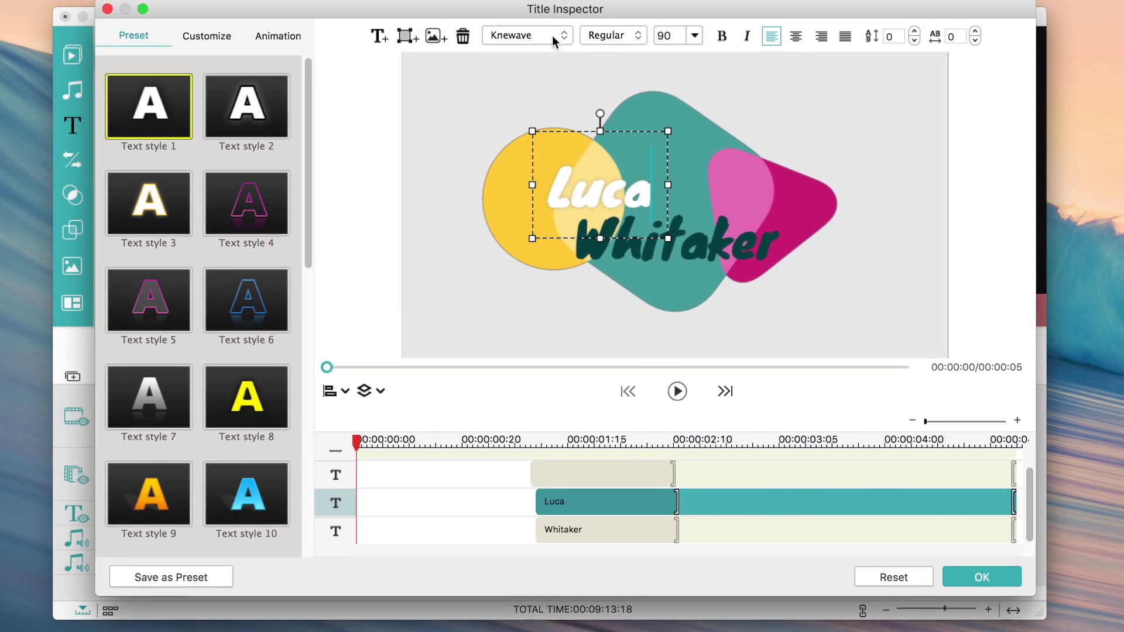
left_click_drag(538, 9, 533, 9)
- Set the first name's font to MOON GET! Heavy
left_click(523, 34)
left_click(523, 36)
left_click(522, 34)
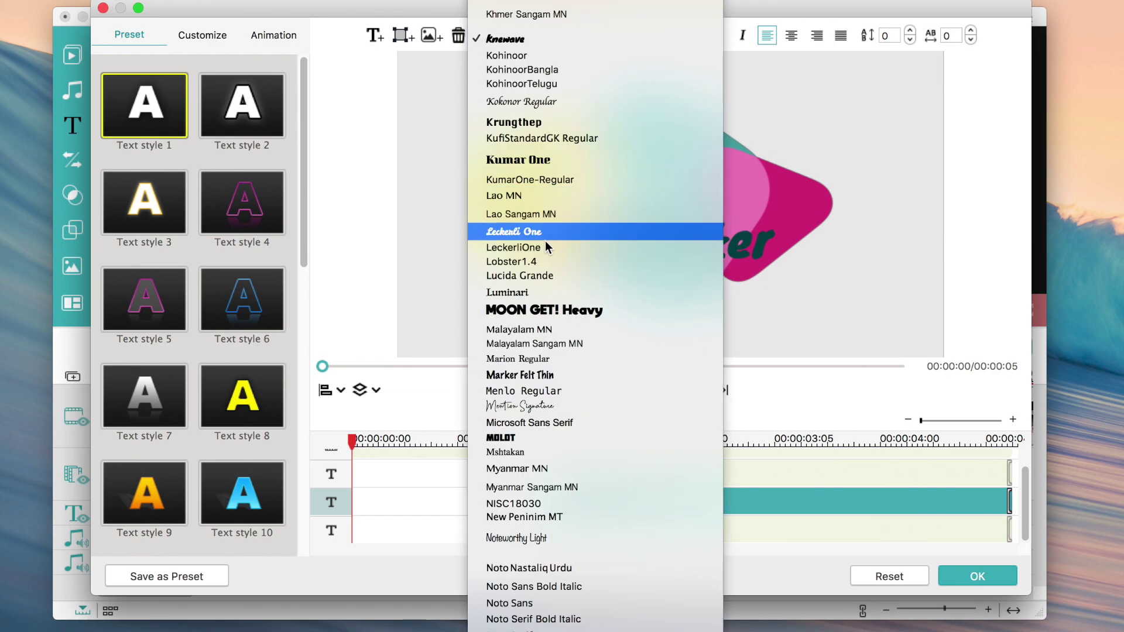
left_click(544, 310)
left_click(523, 35)
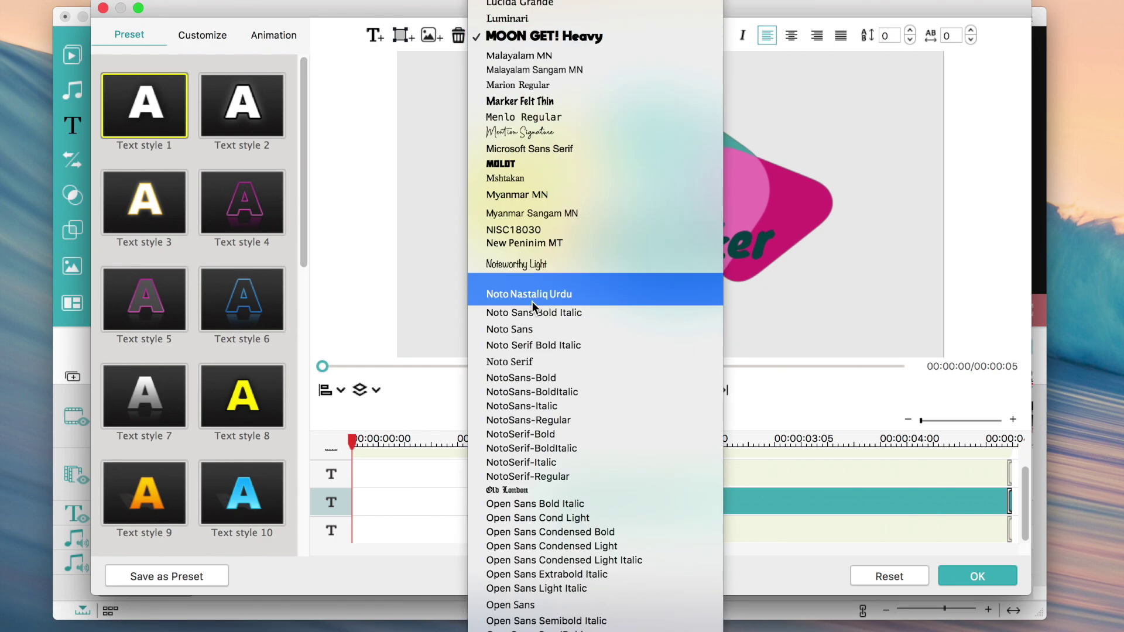
scroll(532, 301, "down", 10)
left_click(441, 252)
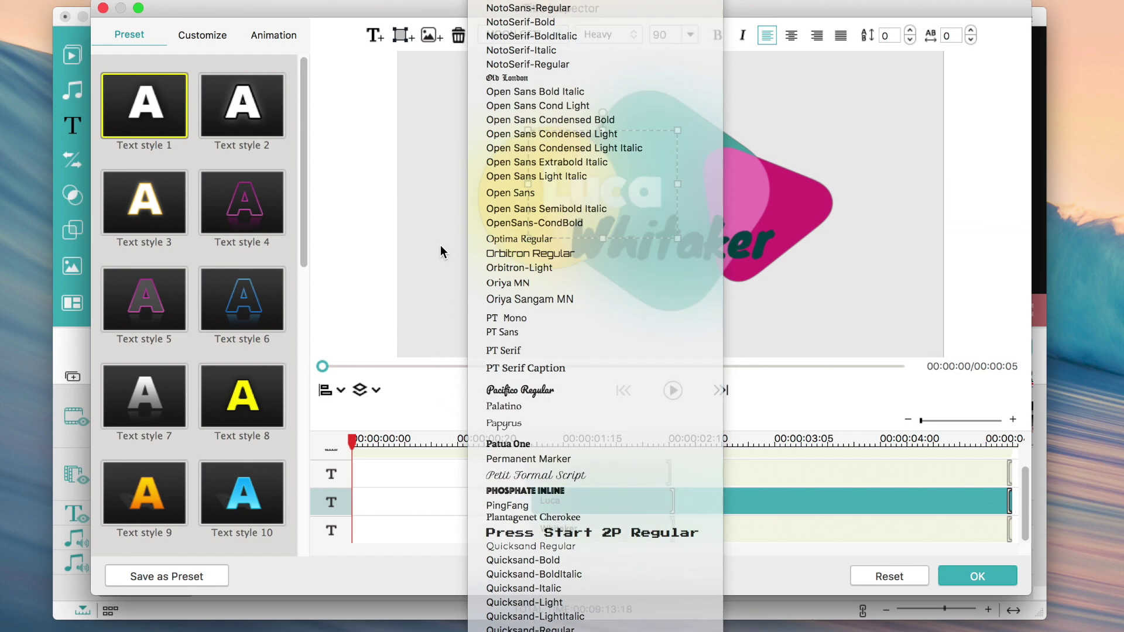
- Delete the empty top text track, adding no new text box, image or shape
left_click(375, 35)
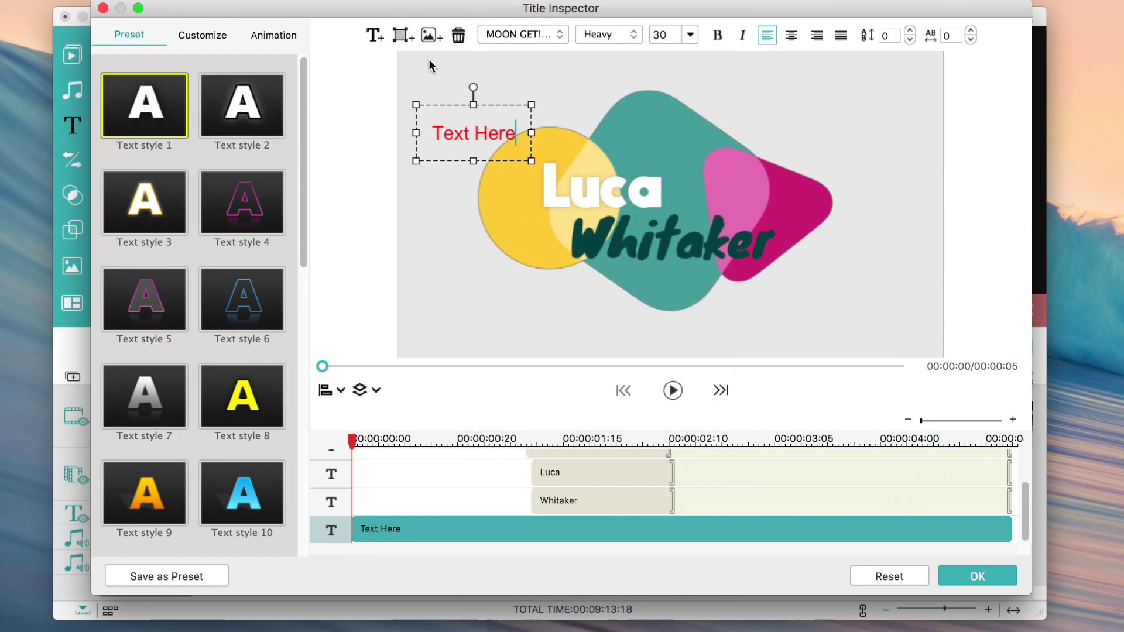
left_click(458, 35)
left_click(564, 489)
left_click(568, 472)
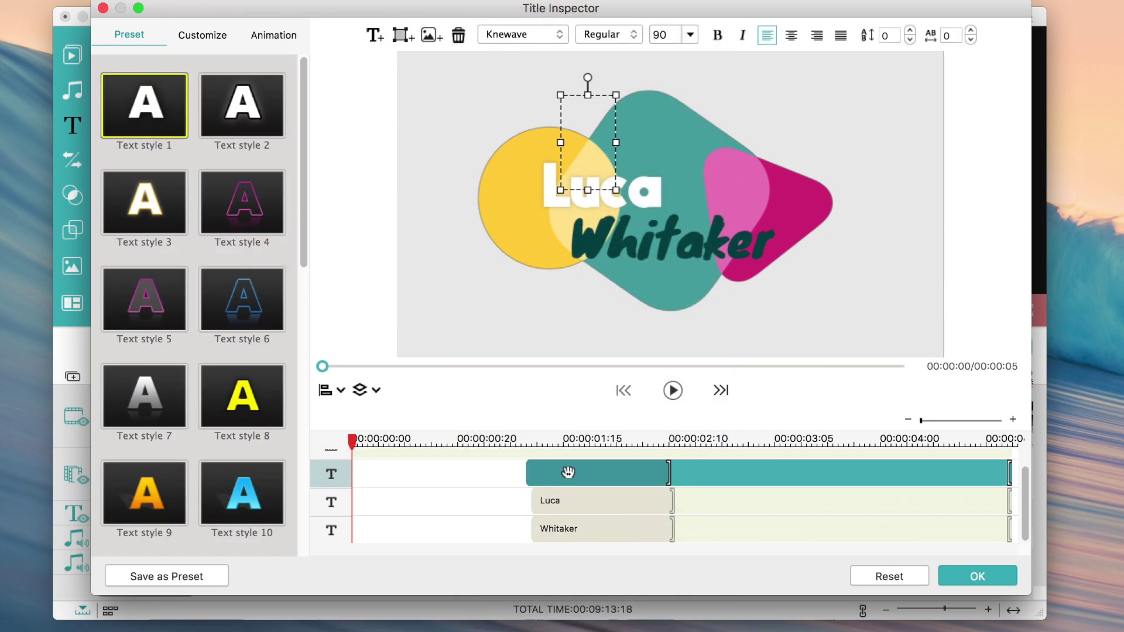
left_click(460, 36)
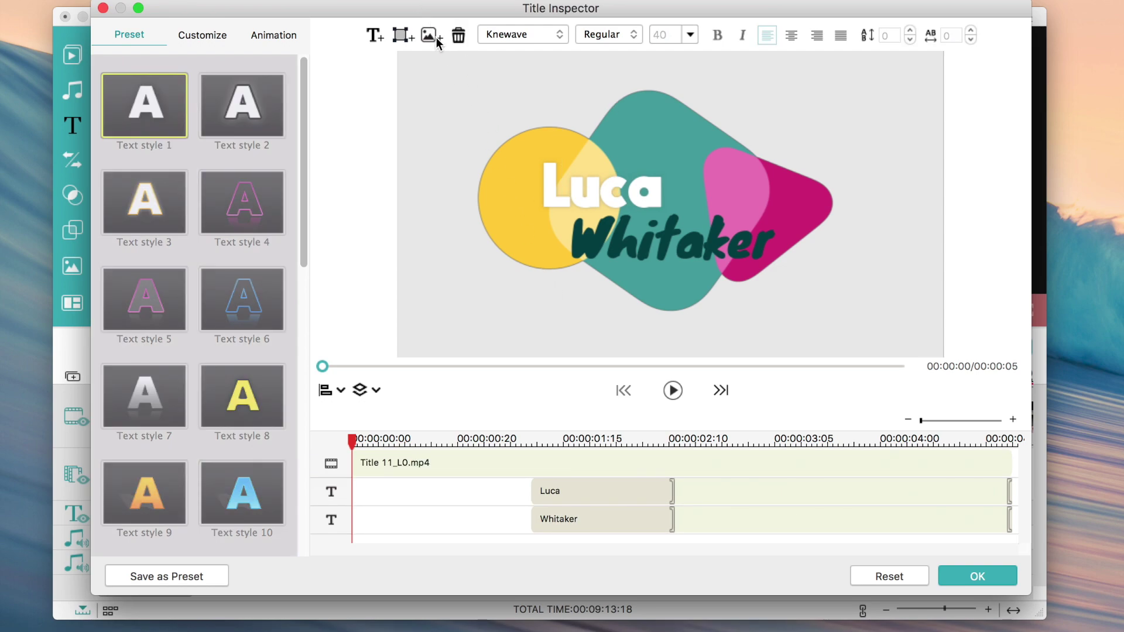
left_click(435, 36)
left_click(760, 355)
left_click(413, 34)
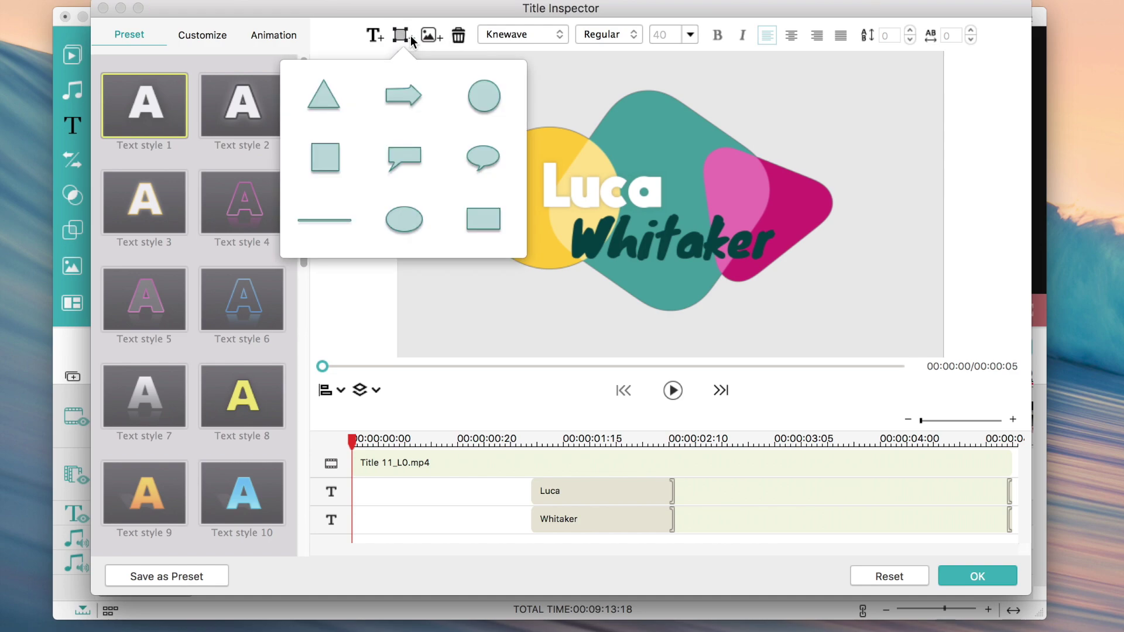
left_click(644, 40)
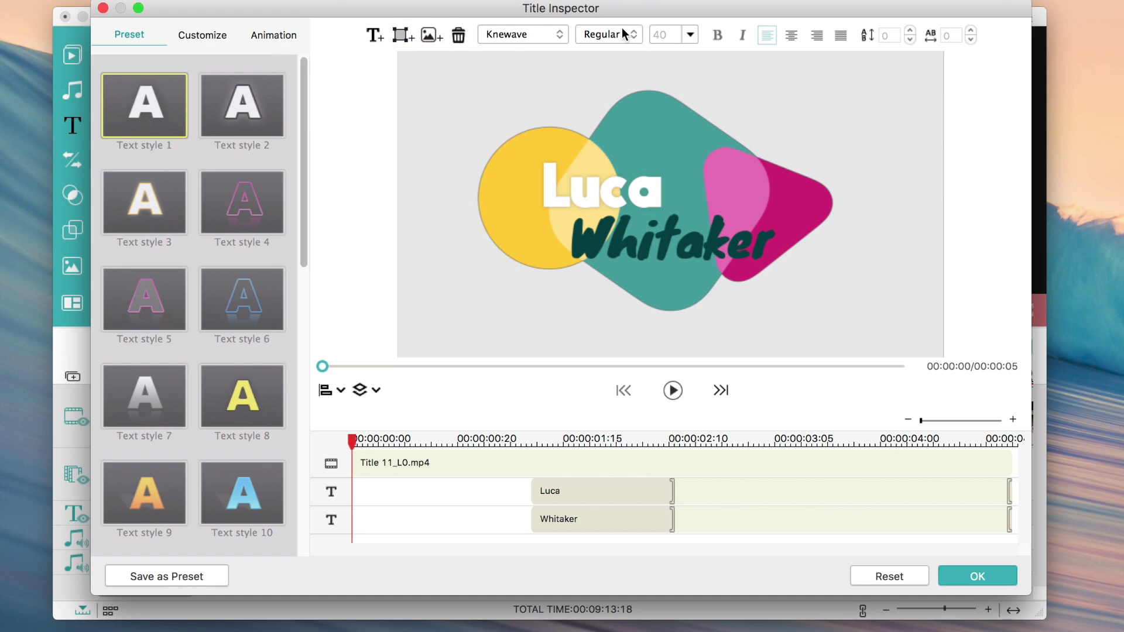
- Check the surname's font weight, size and bold options, leaving them unchanged
left_click(613, 177)
left_click(629, 34)
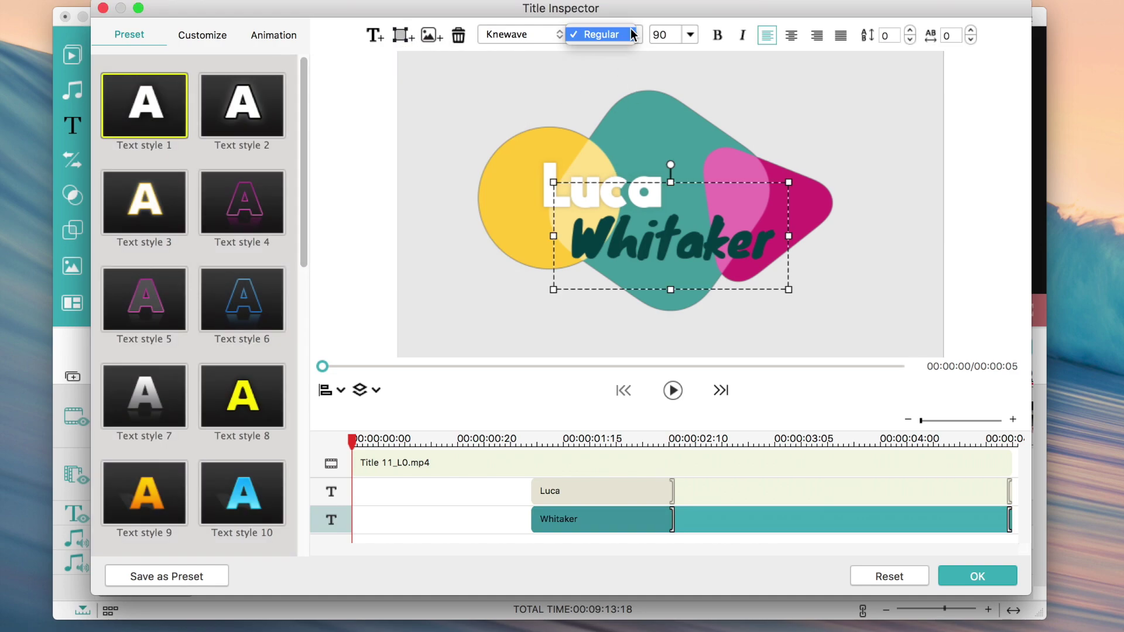
left_click(638, 35)
left_click(690, 35)
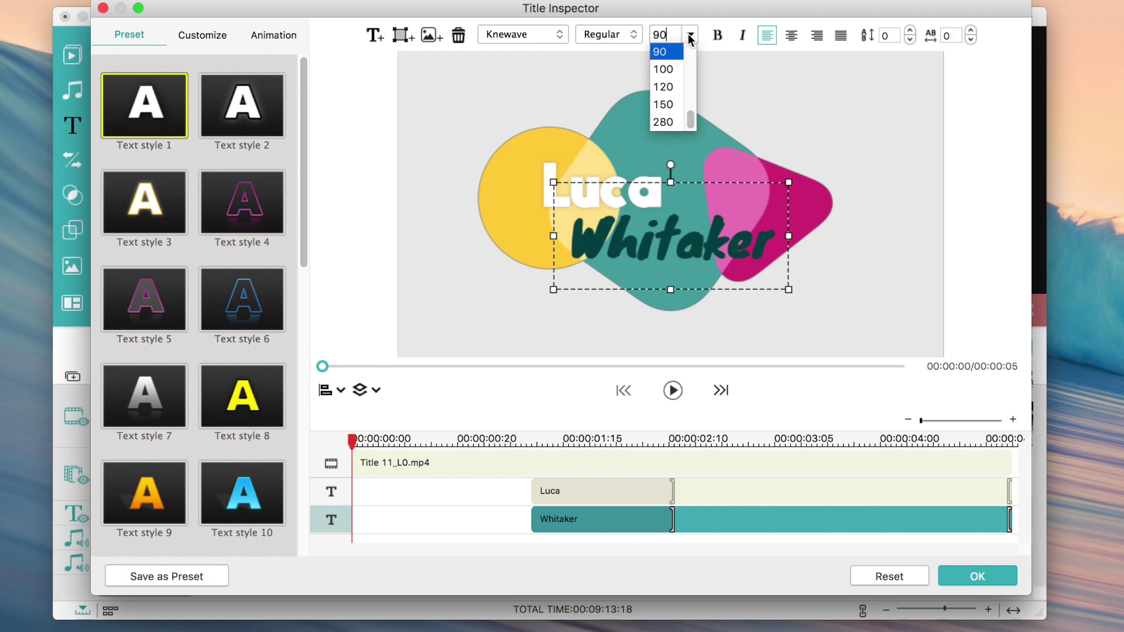
left_click(726, 49)
left_click(717, 36)
left_click(718, 35)
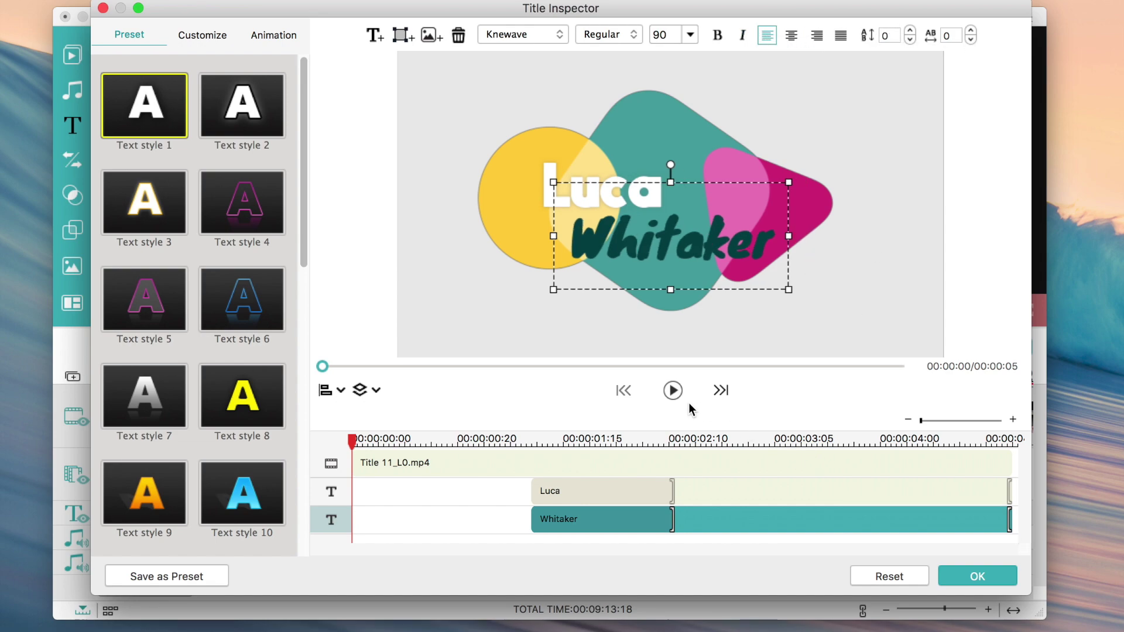
- Start the first name earlier and the surname shortly after, preview, and confirm with OK
left_click_drag(534, 496, 427, 490)
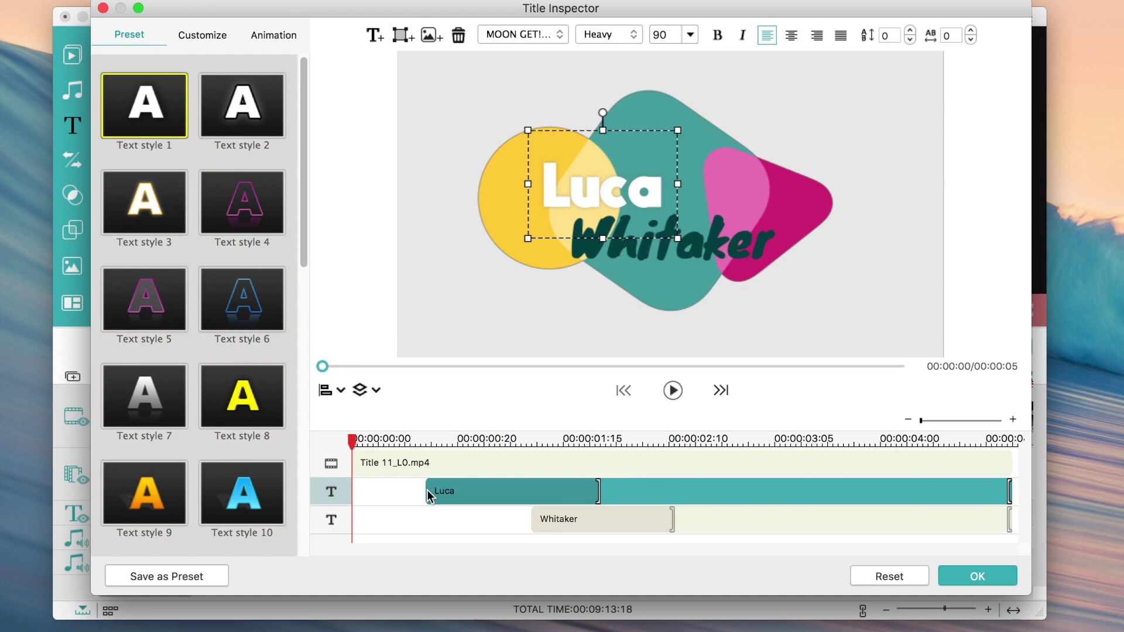
left_click(546, 520)
left_click_drag(534, 515, 447, 519)
left_click(419, 514)
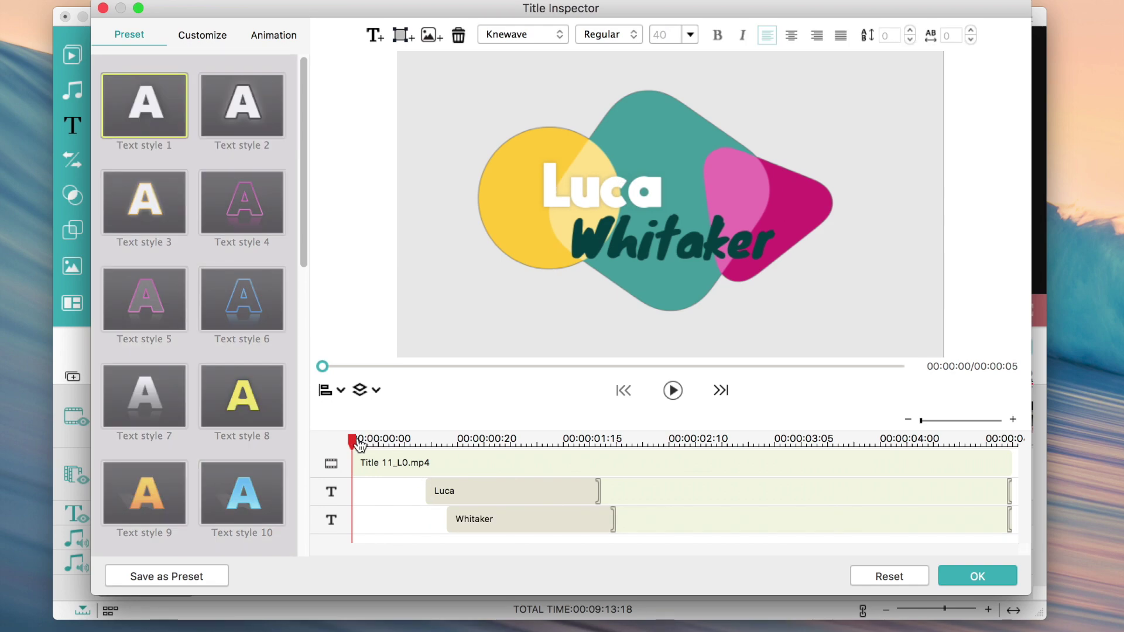
left_click(672, 391)
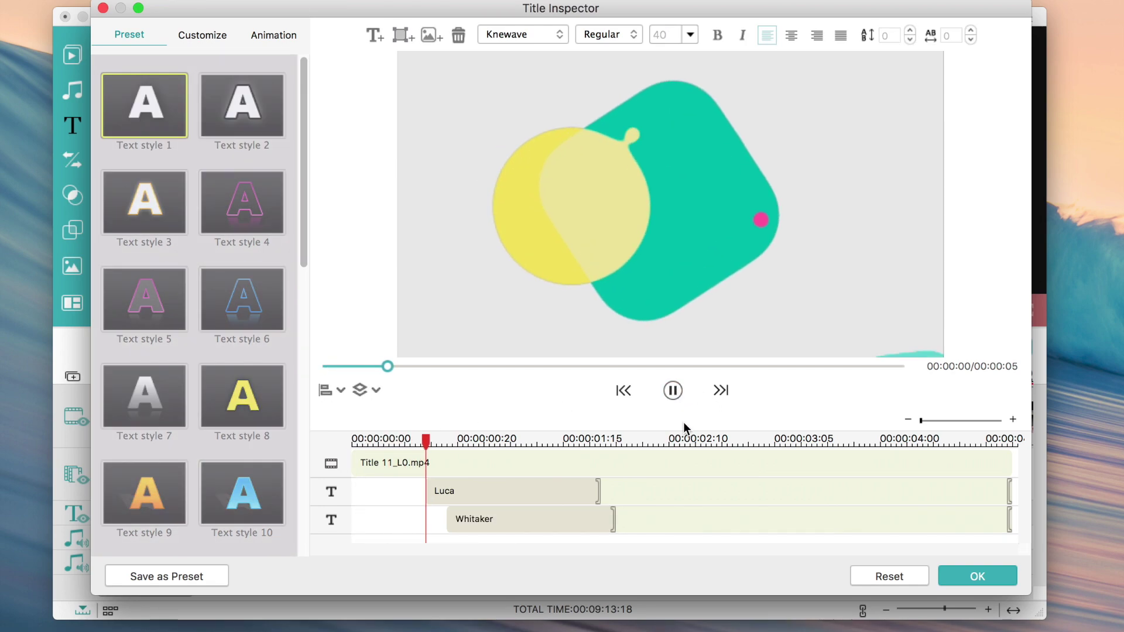
left_click(672, 391)
left_click(970, 577)
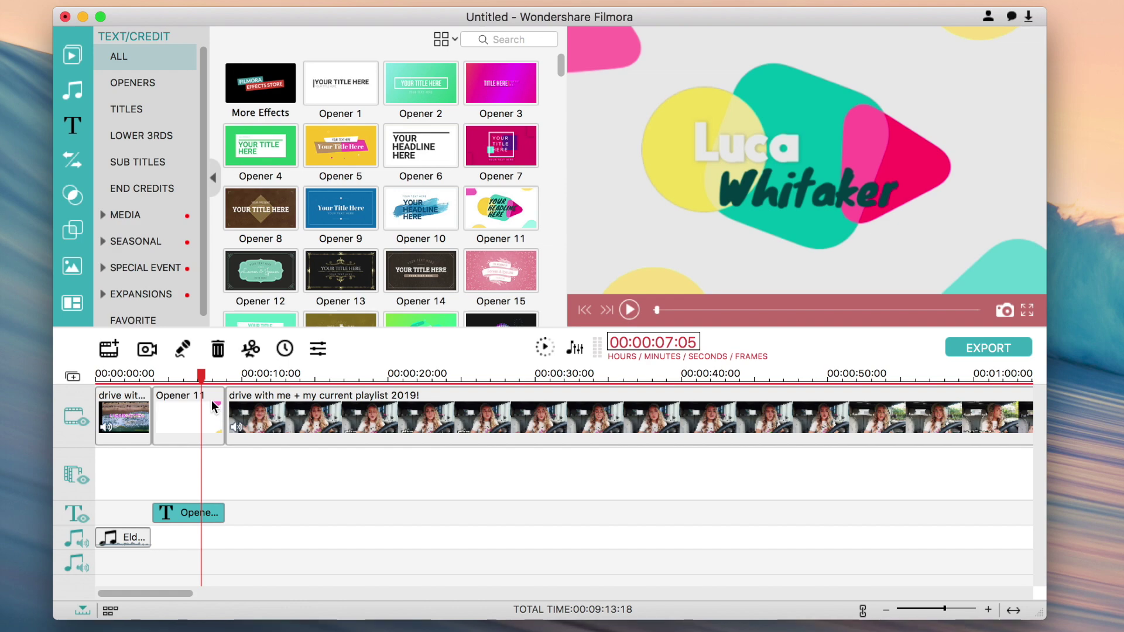
- Play back the video from the opener title to review it
left_click(652, 309)
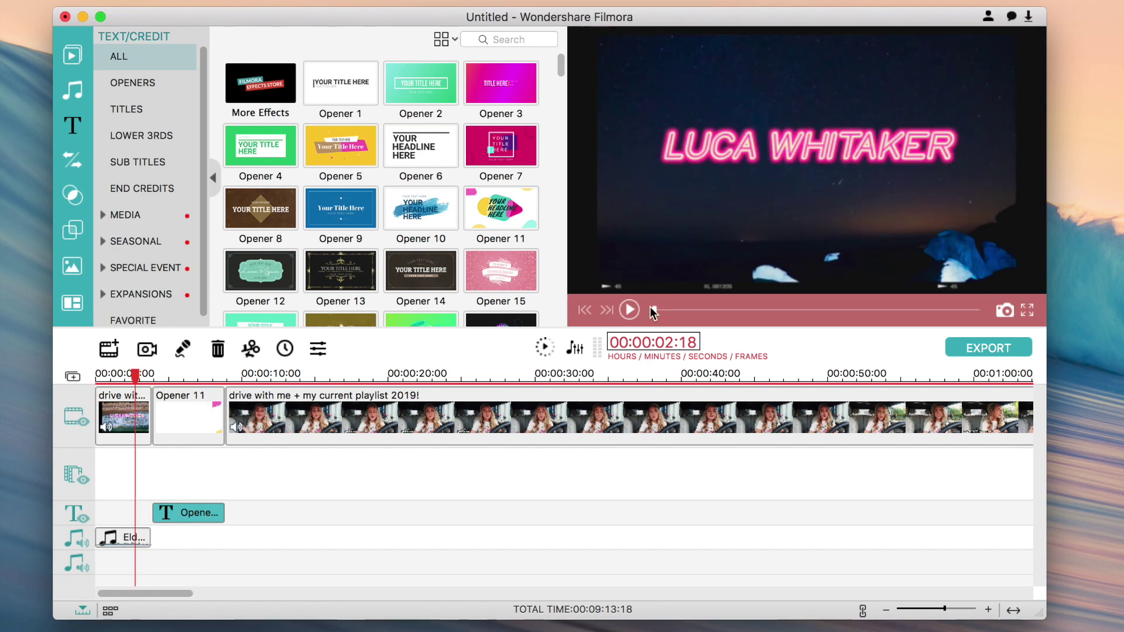
left_click(630, 310)
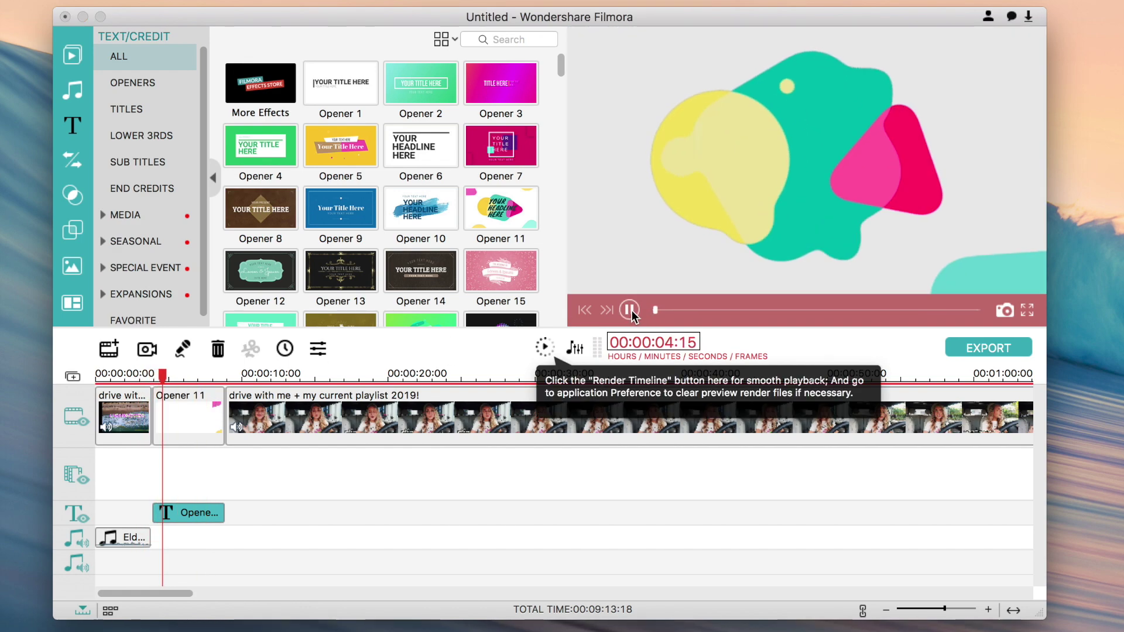
left_click(630, 310)
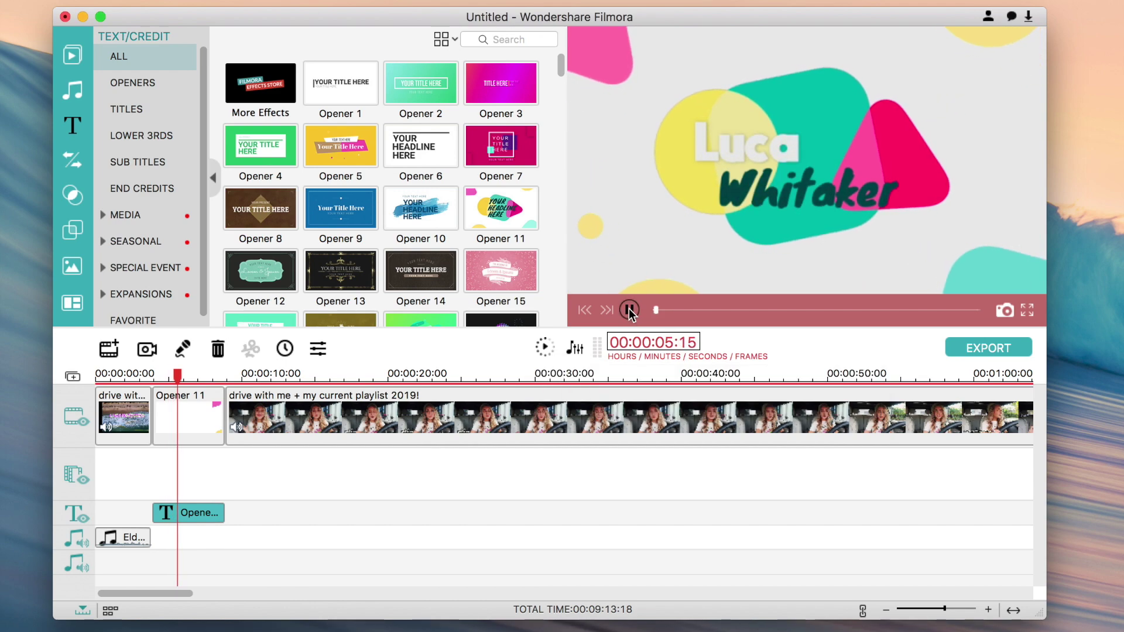
scroll(276, 204, "down", 10)
scroll(394, 202, "down", 15)
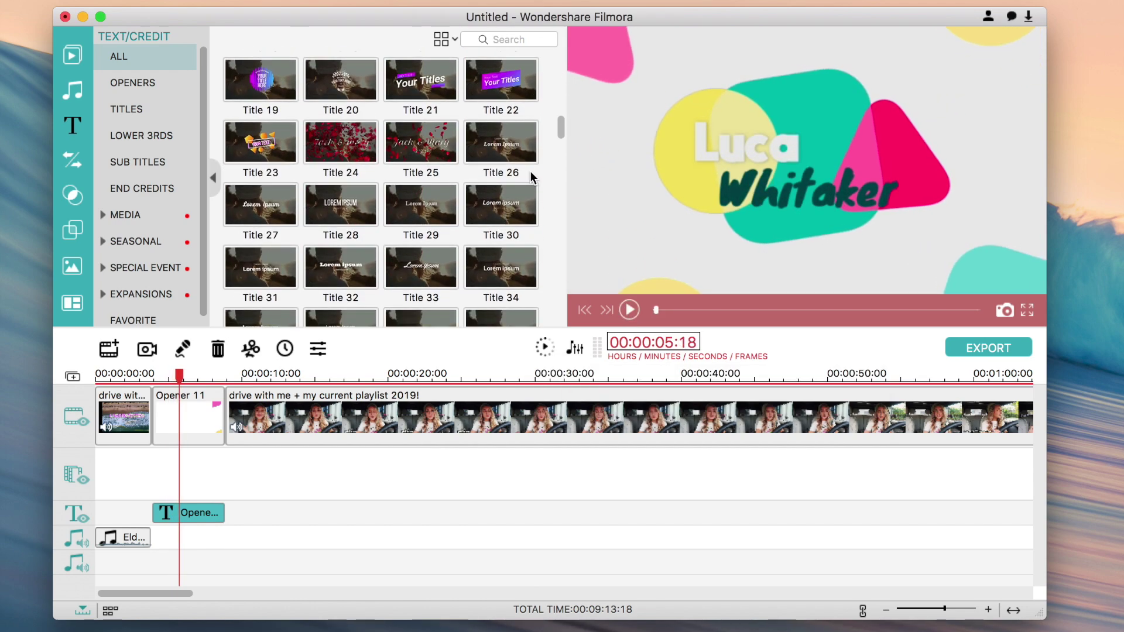
scroll(503, 192, "up", 15)
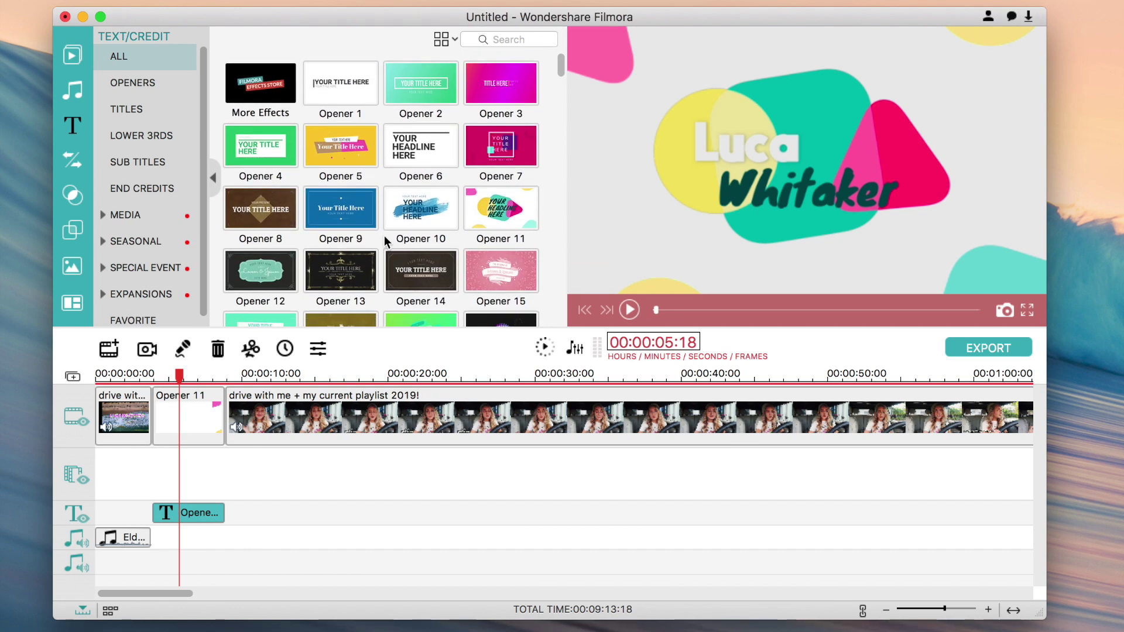
- Show the Transitions library and select the Opener 11 clip near its end
left_click(72, 160)
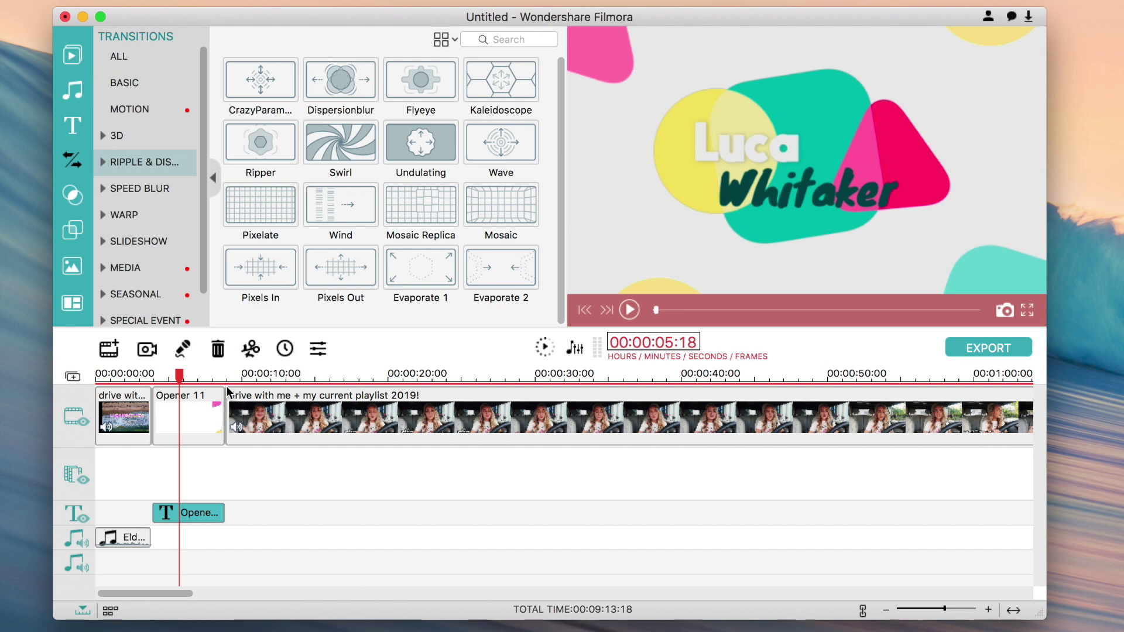
left_click_drag(179, 375, 148, 375)
left_click(201, 402)
- Delete the Opener 11 clip and its title, and list all transitions
key("Delete")
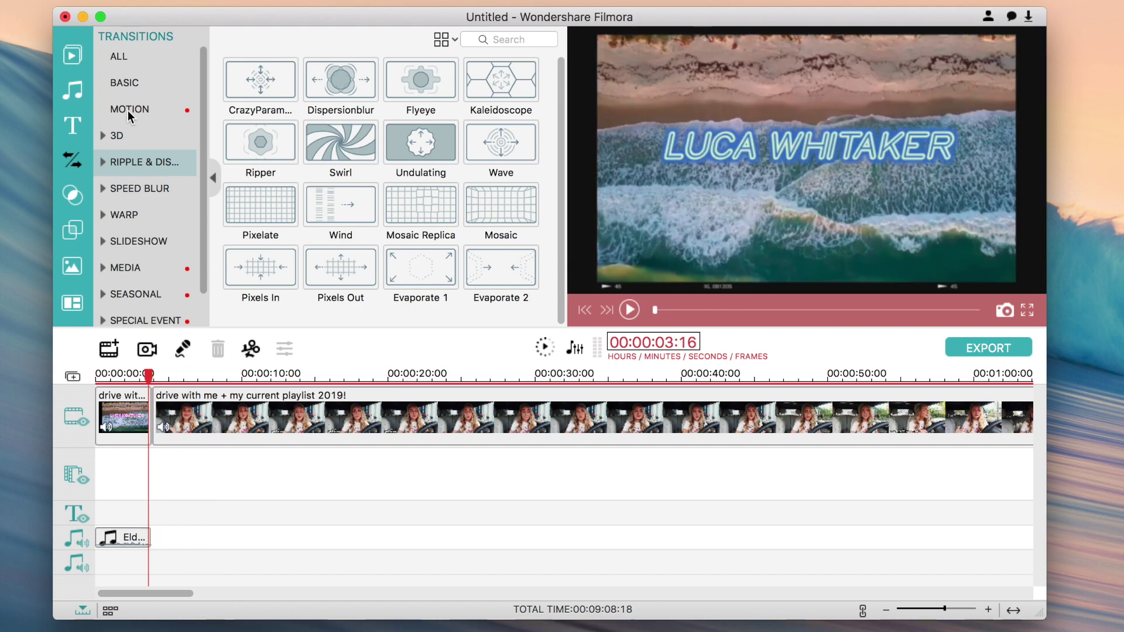
left_click(126, 61)
scroll(328, 115, "down", 5)
scroll(331, 117, "down", 15)
scroll(330, 117, "down", 5)
- Browse the full transitions grid and preview Whirl 9
scroll(330, 117, "up", 8)
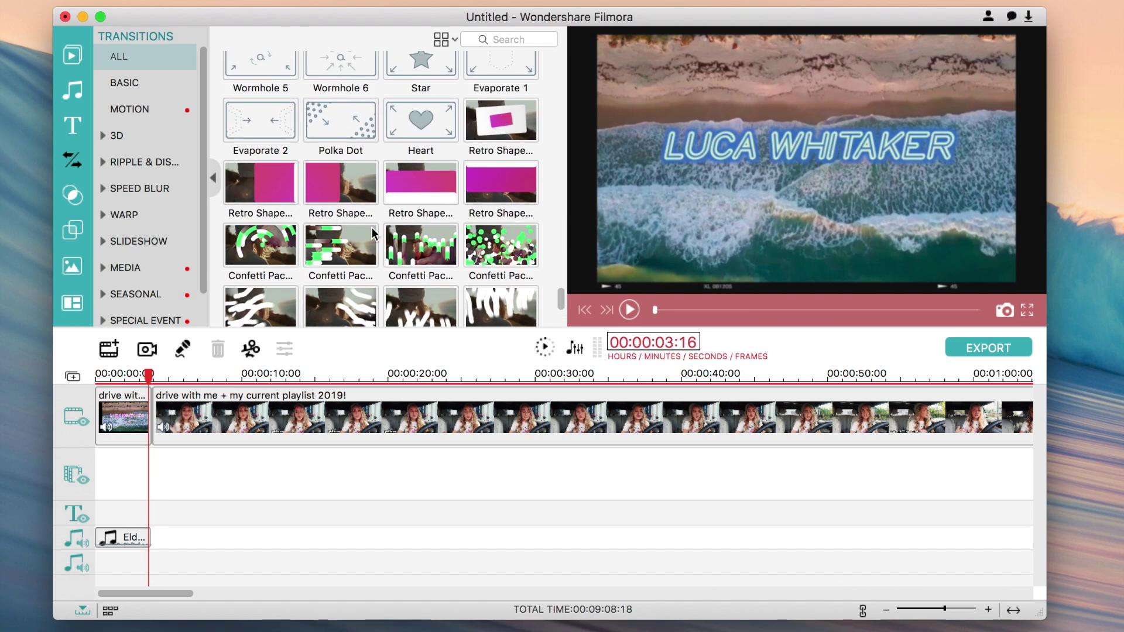
scroll(430, 181, "up", 10)
scroll(427, 178, "down", 4)
scroll(426, 178, "down", 5)
scroll(421, 127, "up", 10)
scroll(420, 127, "up", 15)
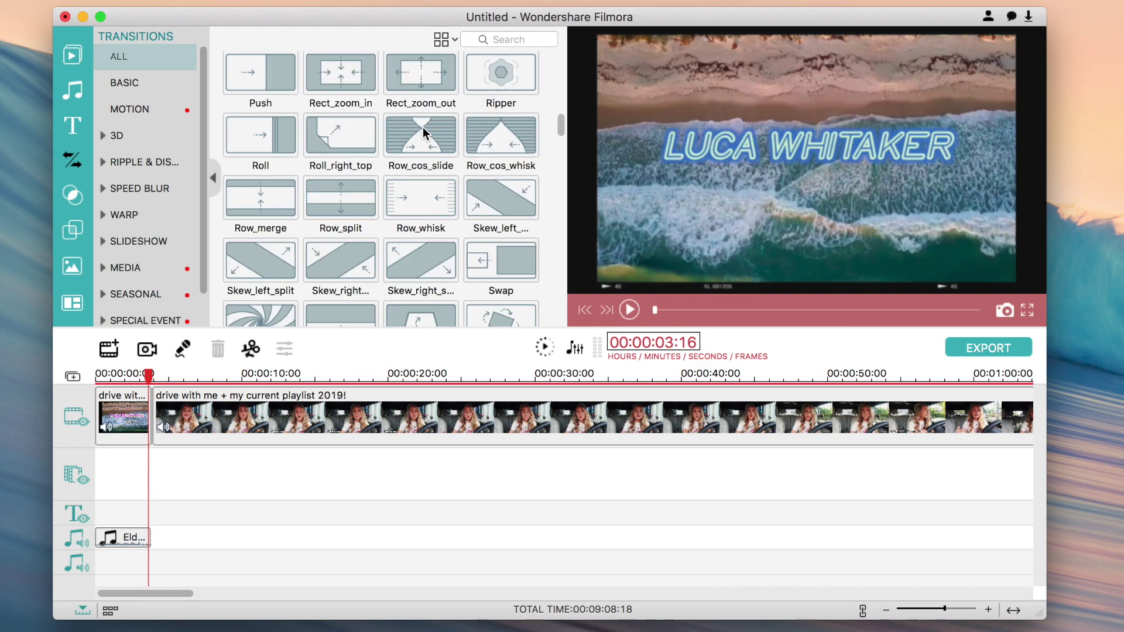
scroll(423, 128, "down", 12)
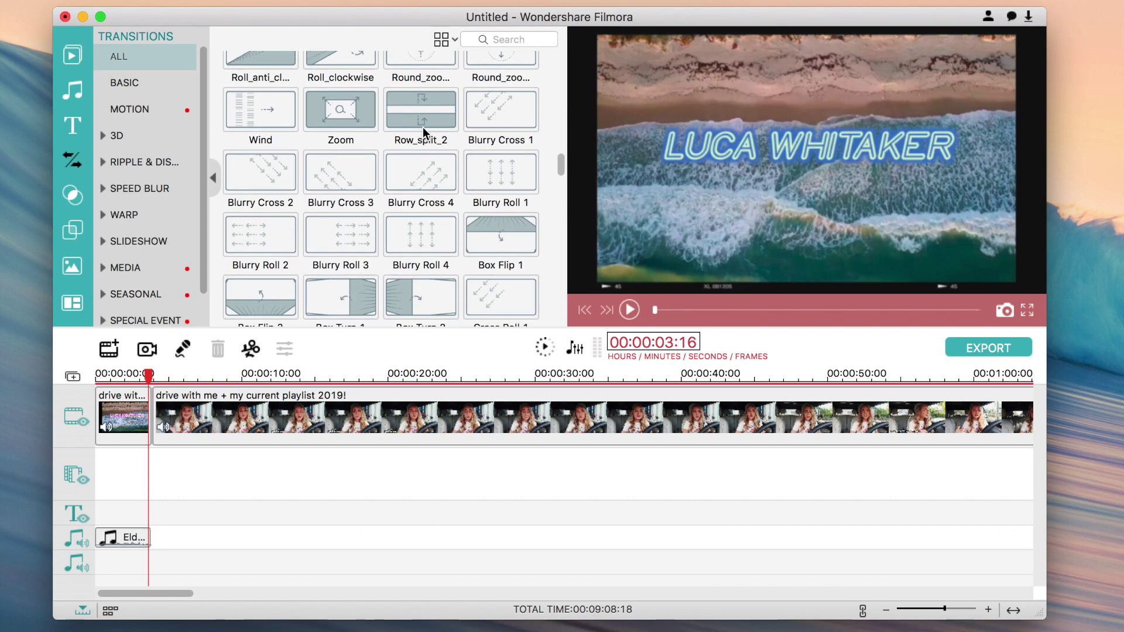
scroll(424, 132, "down", 15)
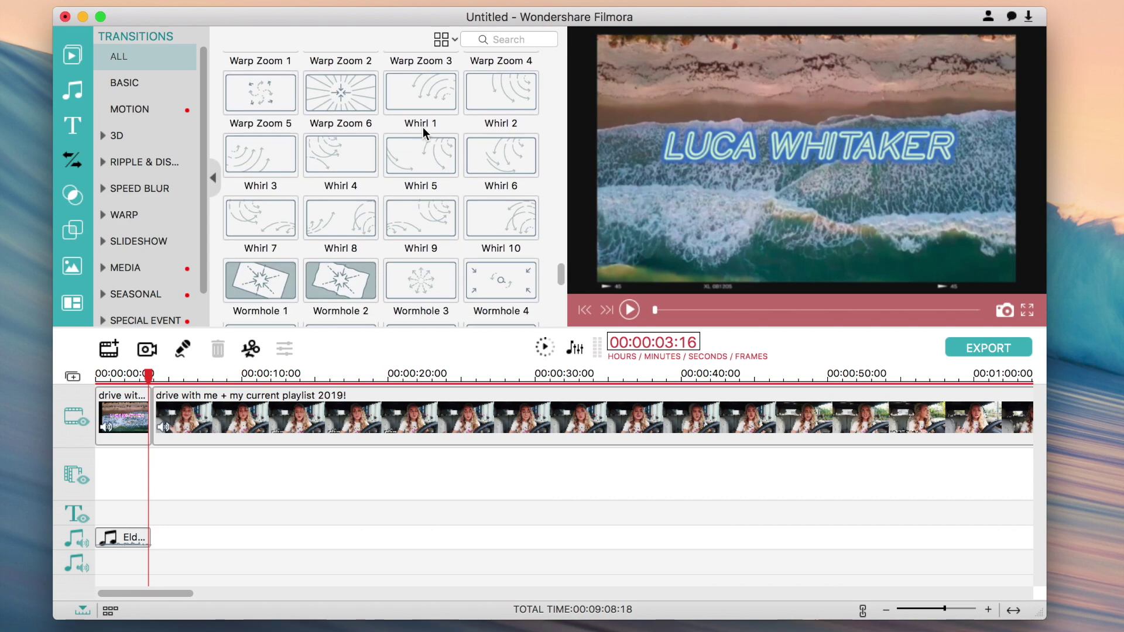
scroll(423, 128, "down", 6)
left_click(423, 80)
scroll(425, 90, "up", 3)
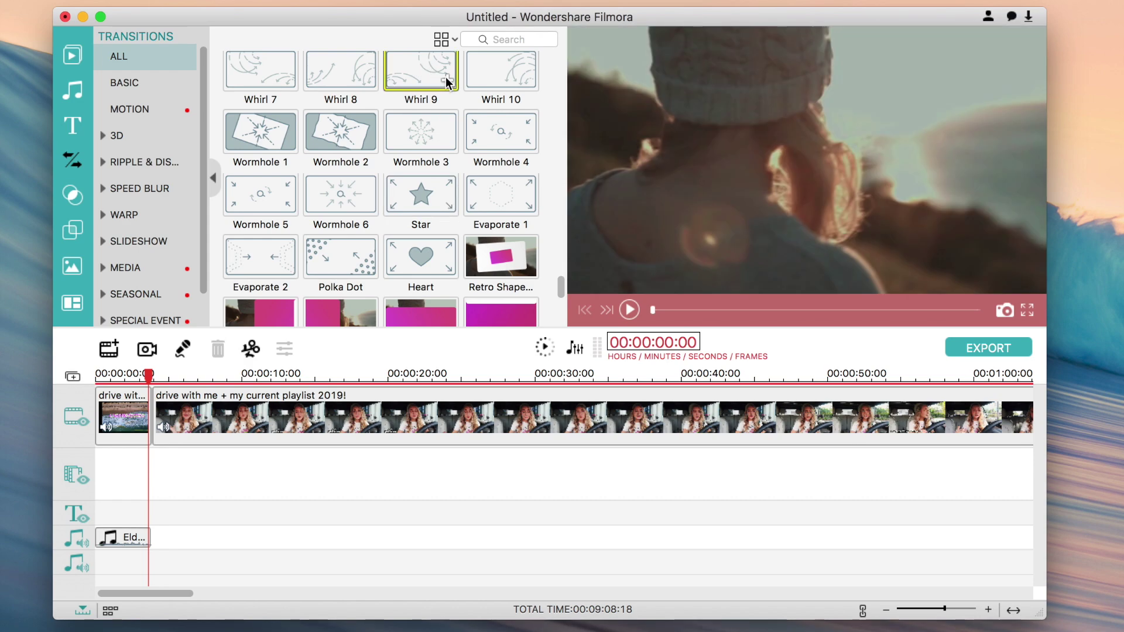
- Add Whirl 9 between the intro and driving clips and play it back
left_click(448, 80)
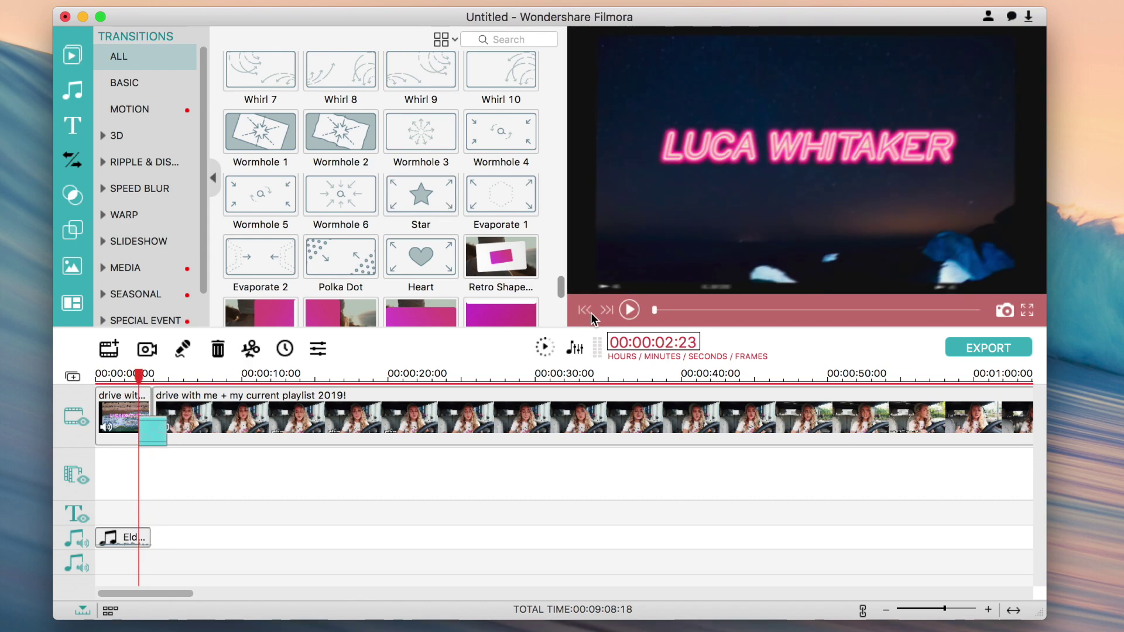
left_click(630, 310)
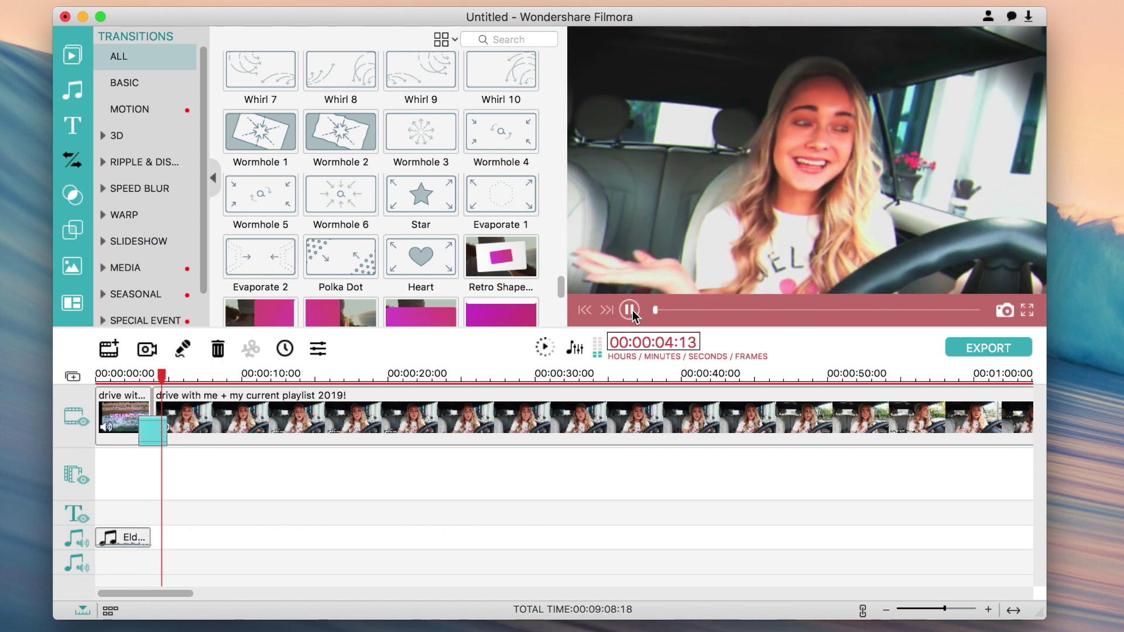
left_click(630, 311)
left_click_drag(166, 380, 153, 373)
scroll(255, 185, "up", 10)
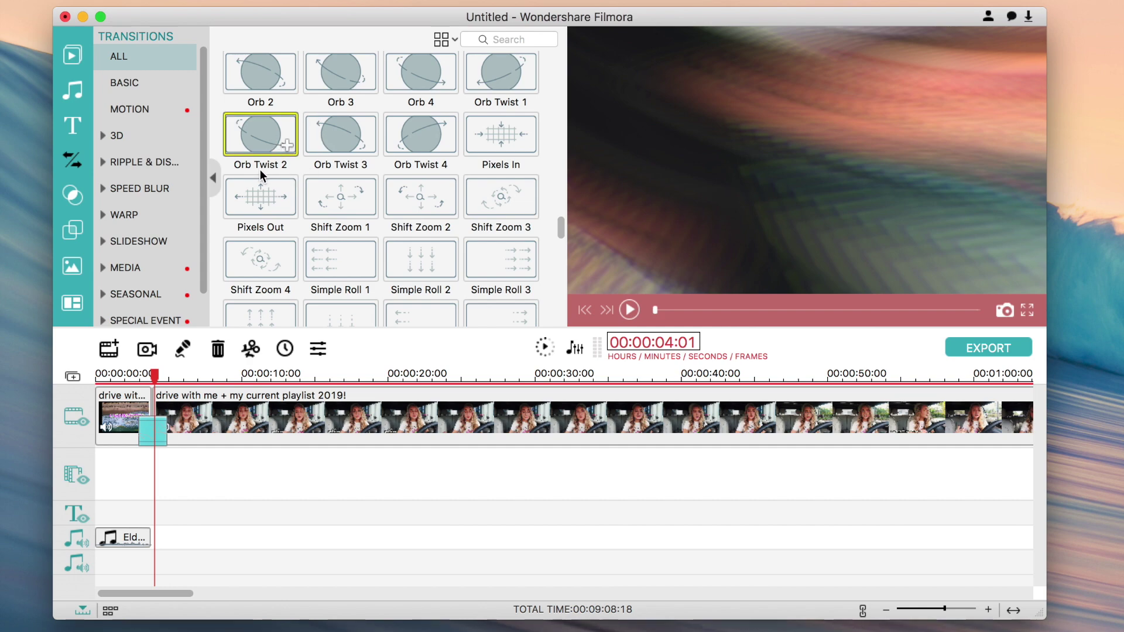
- Preview Orb Twist 2 on the video's ending, then bring up the filters library
left_click(283, 138)
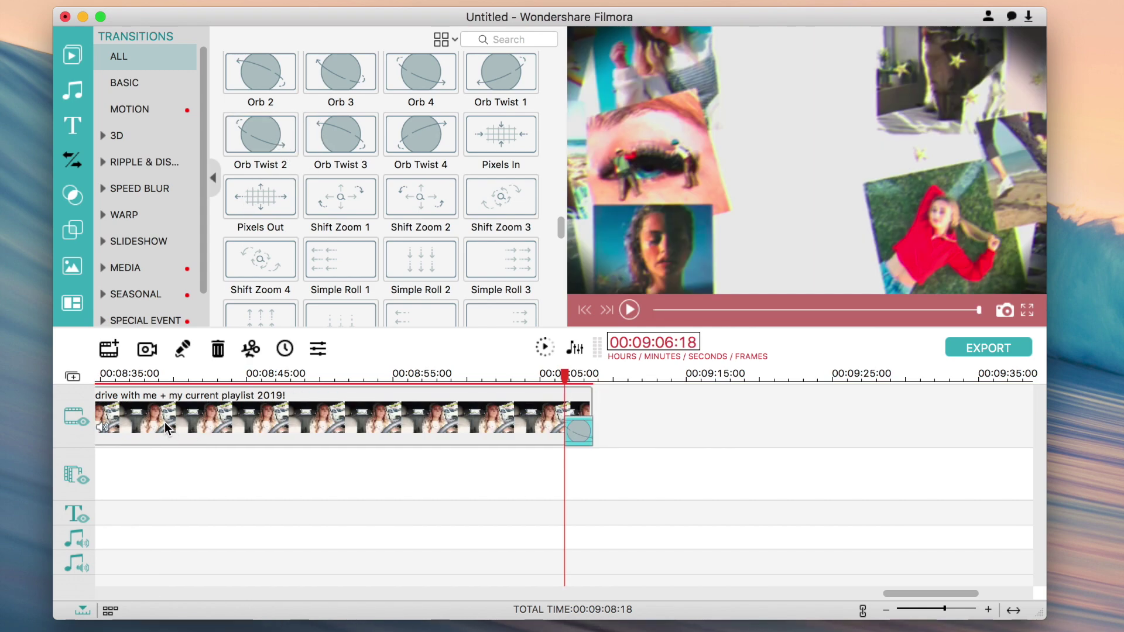
left_click(630, 310)
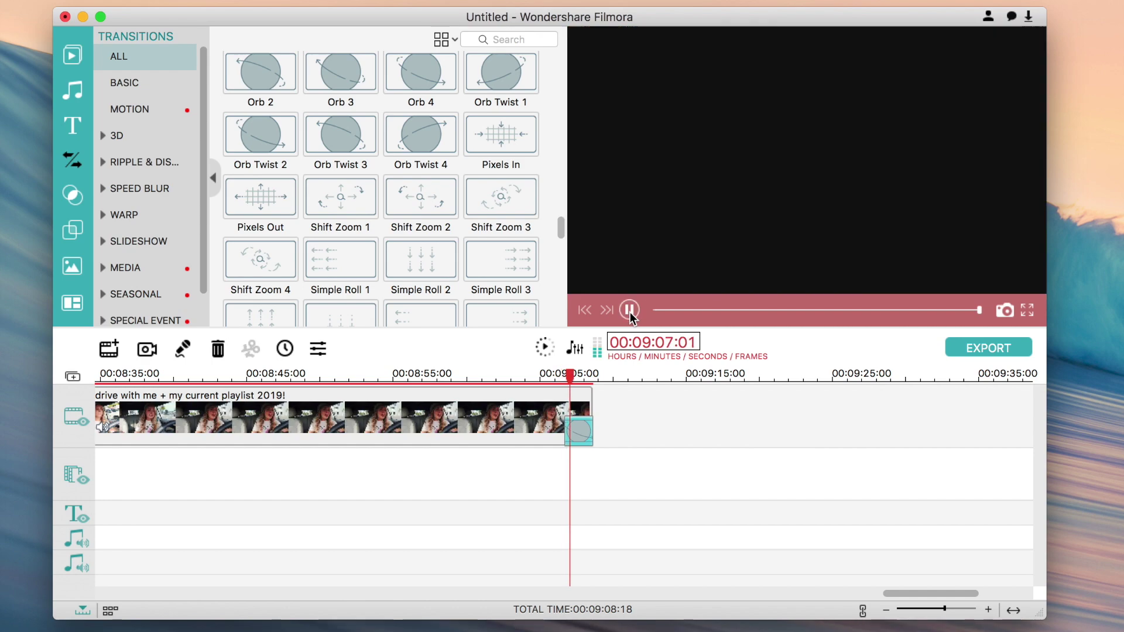
left_click(629, 310)
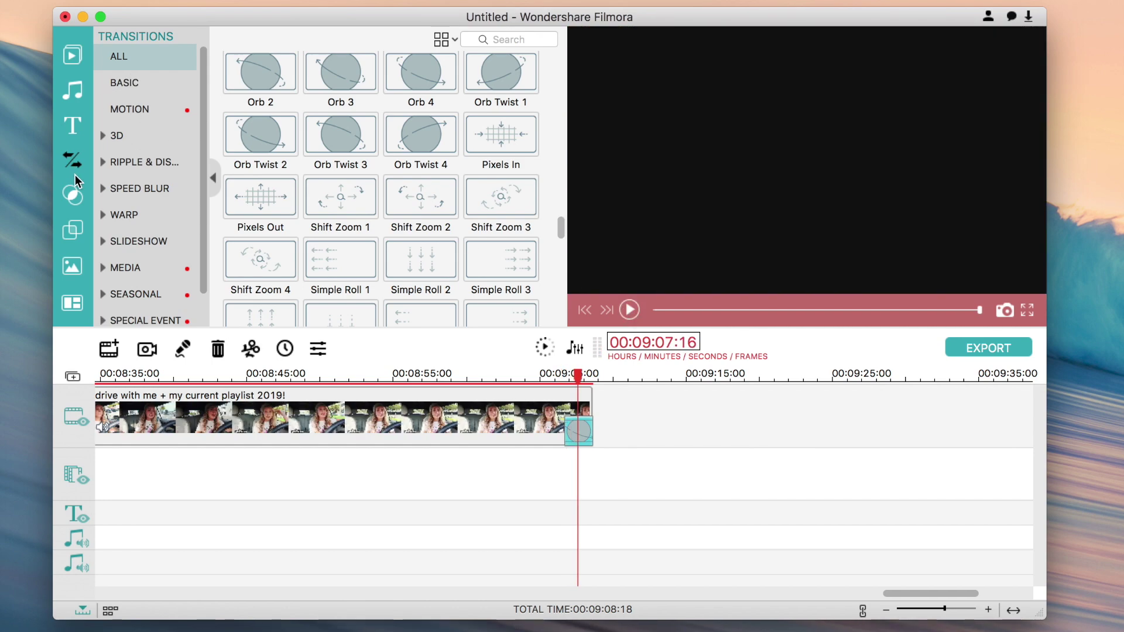
left_click(72, 195)
scroll(283, 122, "down", 5)
scroll(278, 122, "down", 3)
- Browse the Faux Film, Night Life, Lomography, B&W, Material, Instagram and Common filter categories
left_click(157, 111)
left_click(152, 135)
left_click(133, 188)
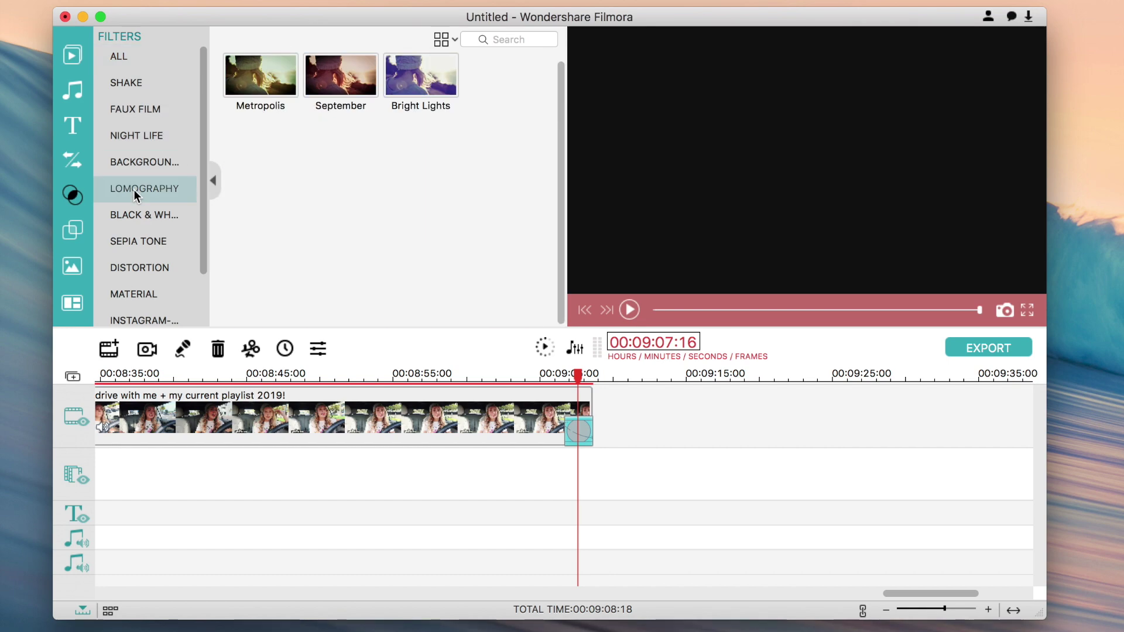
left_click(140, 216)
scroll(143, 224, "down", 5)
scroll(145, 217, "up", 3)
left_click(147, 228)
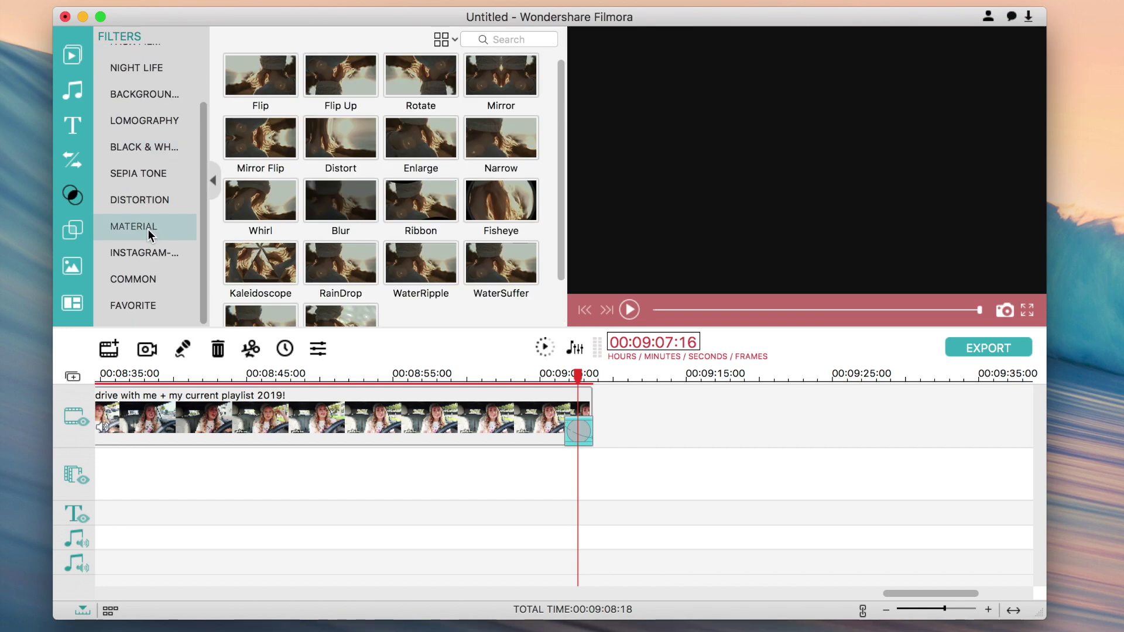
left_click(147, 251)
scroll(152, 269, "up", 1)
left_click(157, 287)
scroll(156, 286, "down", 1)
scroll(175, 246, "up", 3)
scroll(176, 234, "up", 3)
- Preview the Extreme and Chaos 1 Shake filters, then show the overlays library
left_click(145, 58)
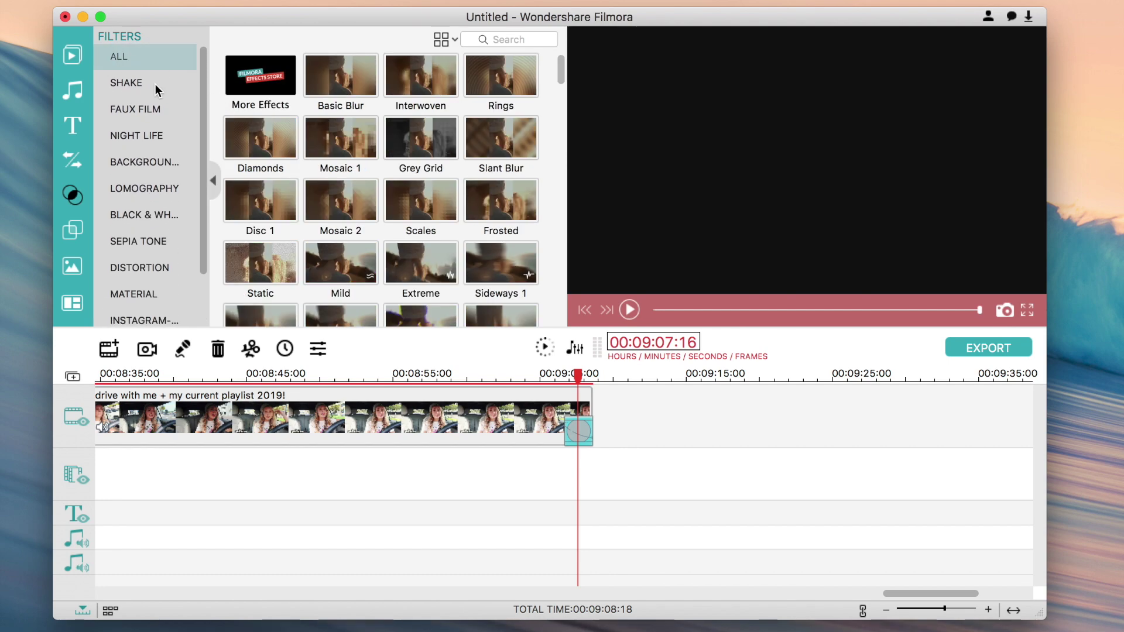
left_click(155, 83)
left_click(338, 75)
left_click(171, 109)
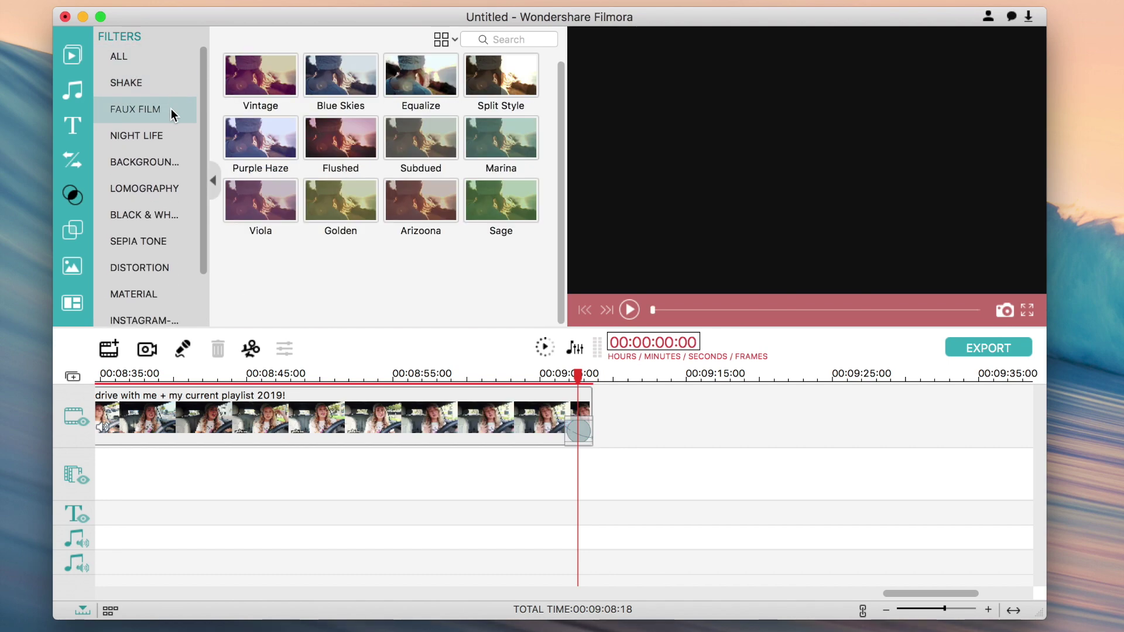
left_click(168, 129)
left_click(157, 78)
left_click(260, 138)
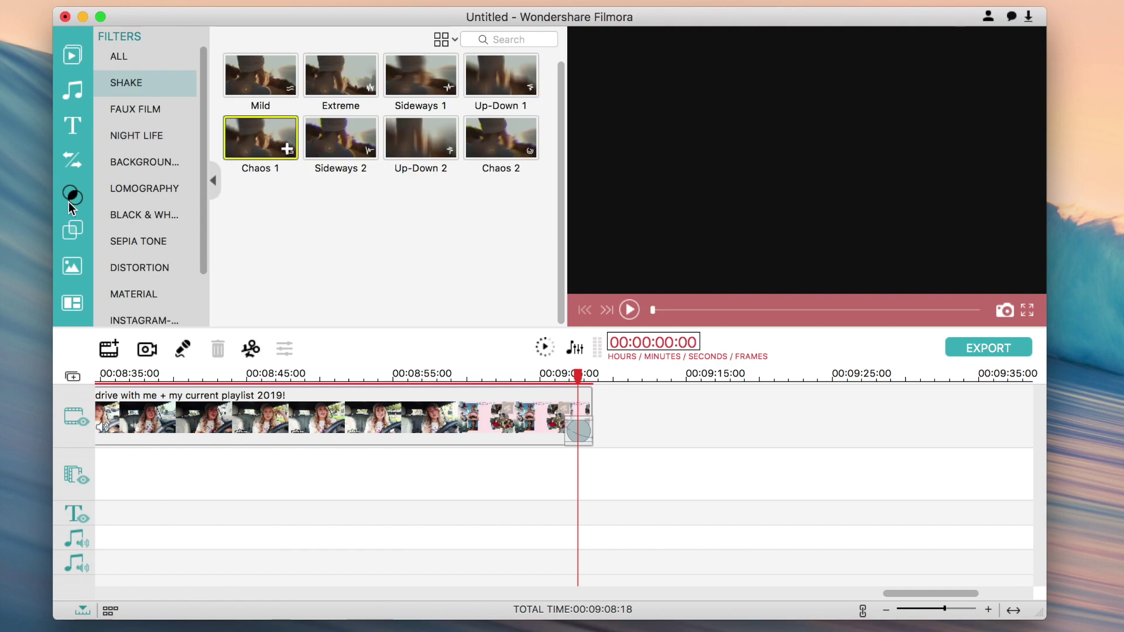
left_click(73, 229)
scroll(315, 100, "up", 5)
scroll(274, 204, "down", 5)
- Place the Strong Glitch overlay near the video's end and play it back
left_click(274, 210)
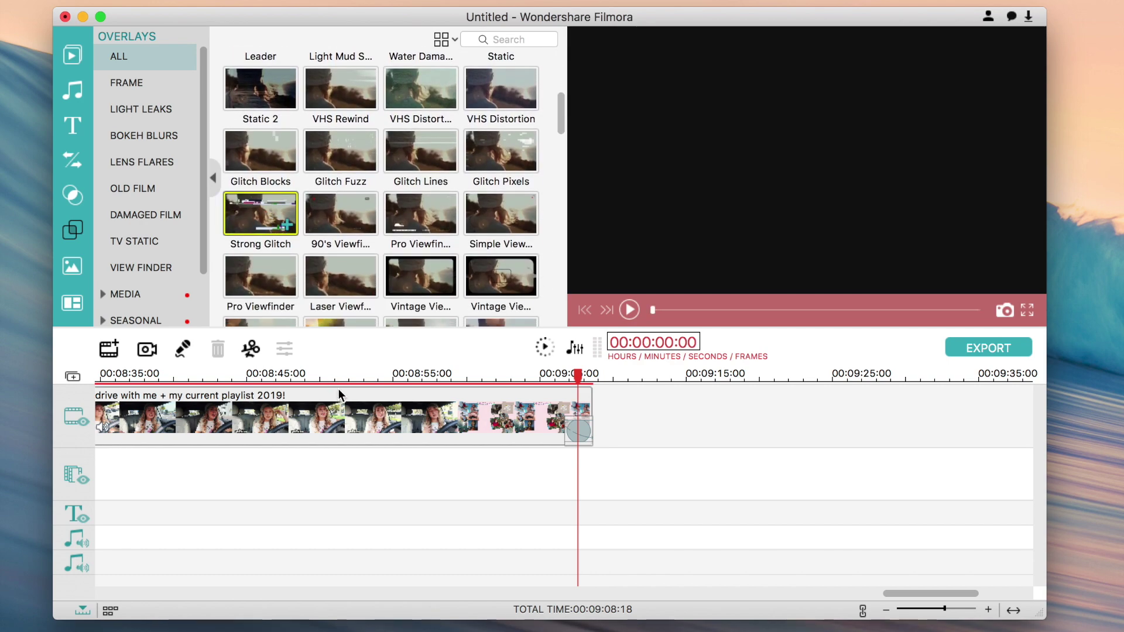
left_click_drag(338, 392, 553, 388)
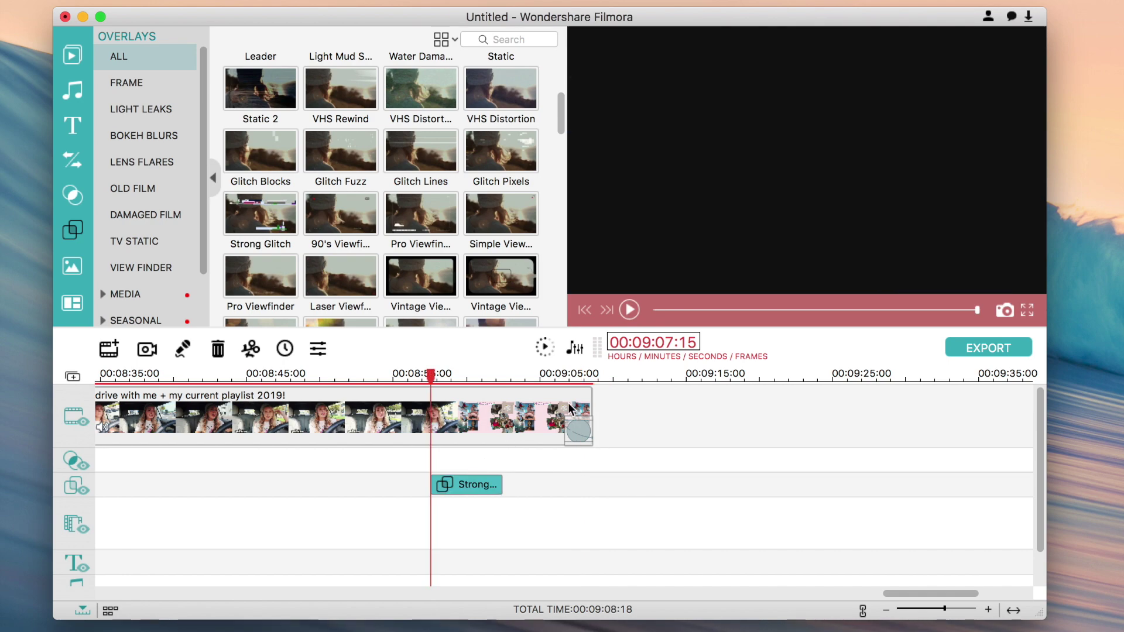
left_click(629, 309)
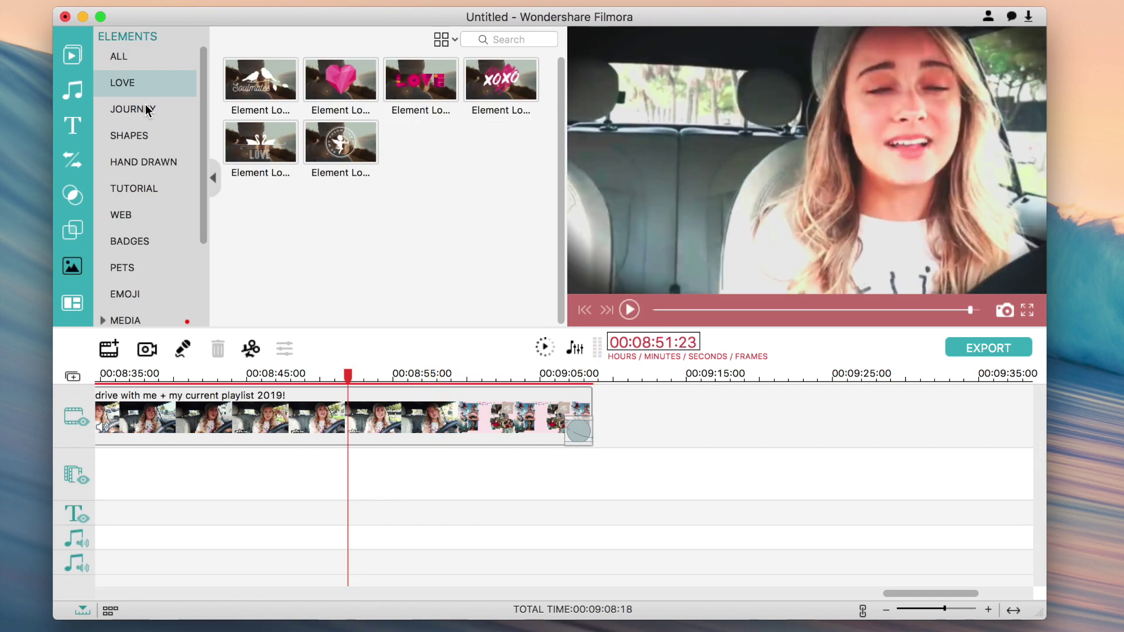
- Show elements from all categories and scroll through the library
left_click(156, 59)
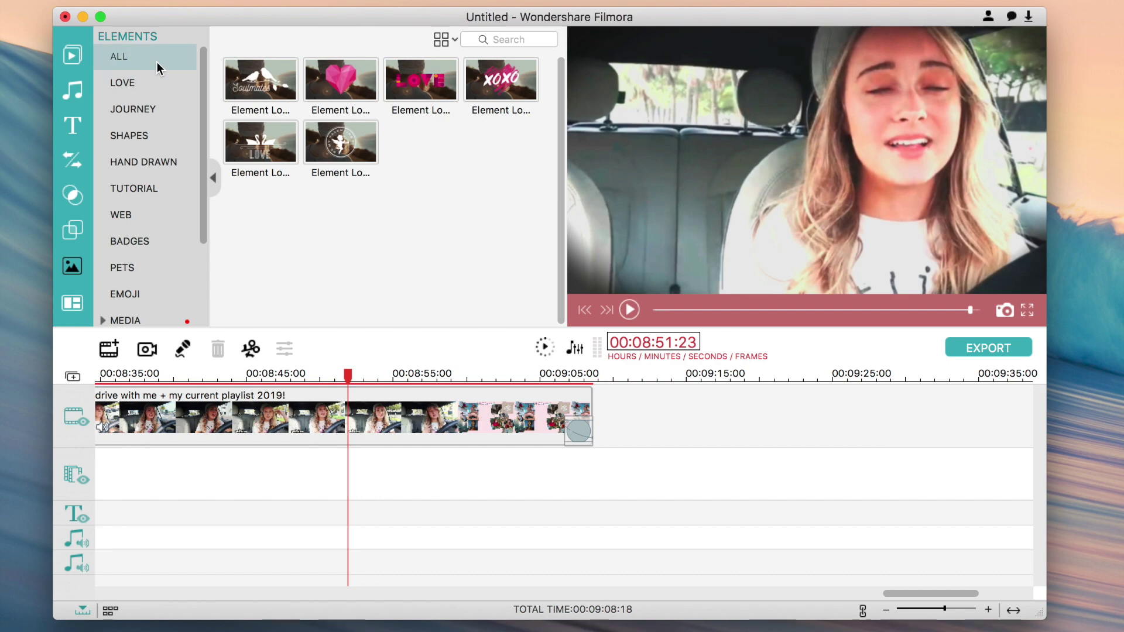
scroll(315, 123, "down", 15)
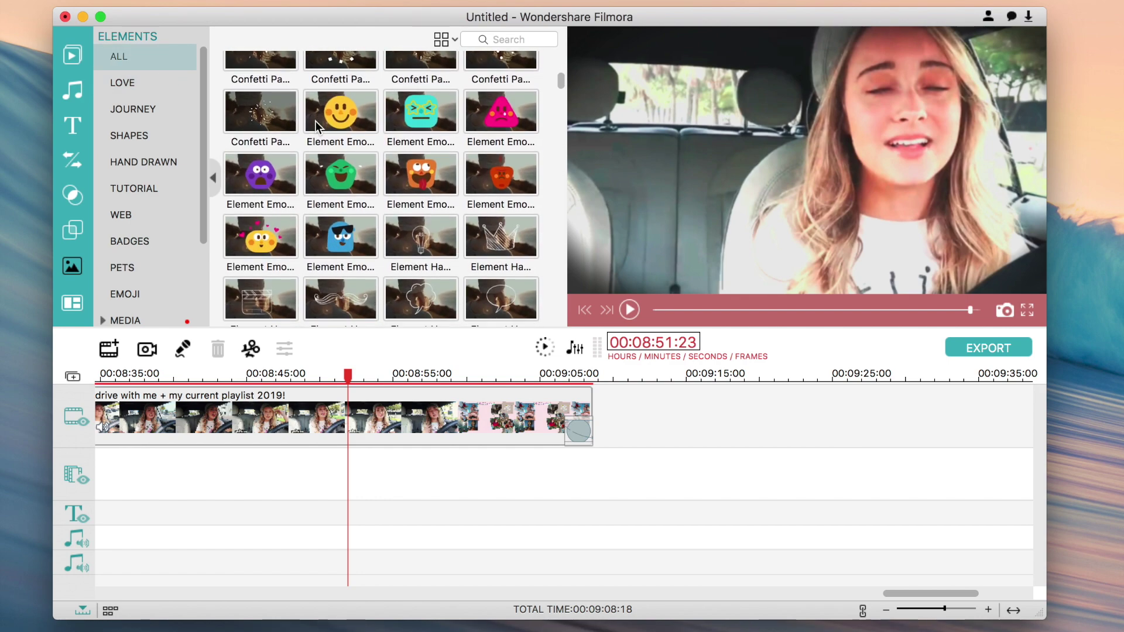
scroll(371, 128, "down", 5)
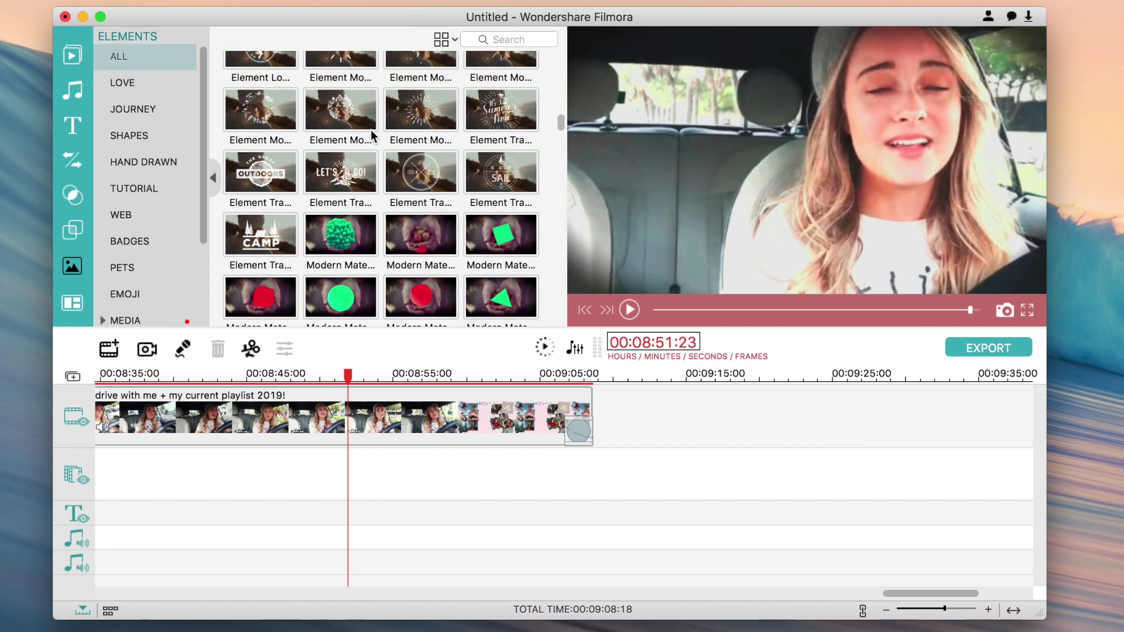
scroll(370, 129, "down", 6)
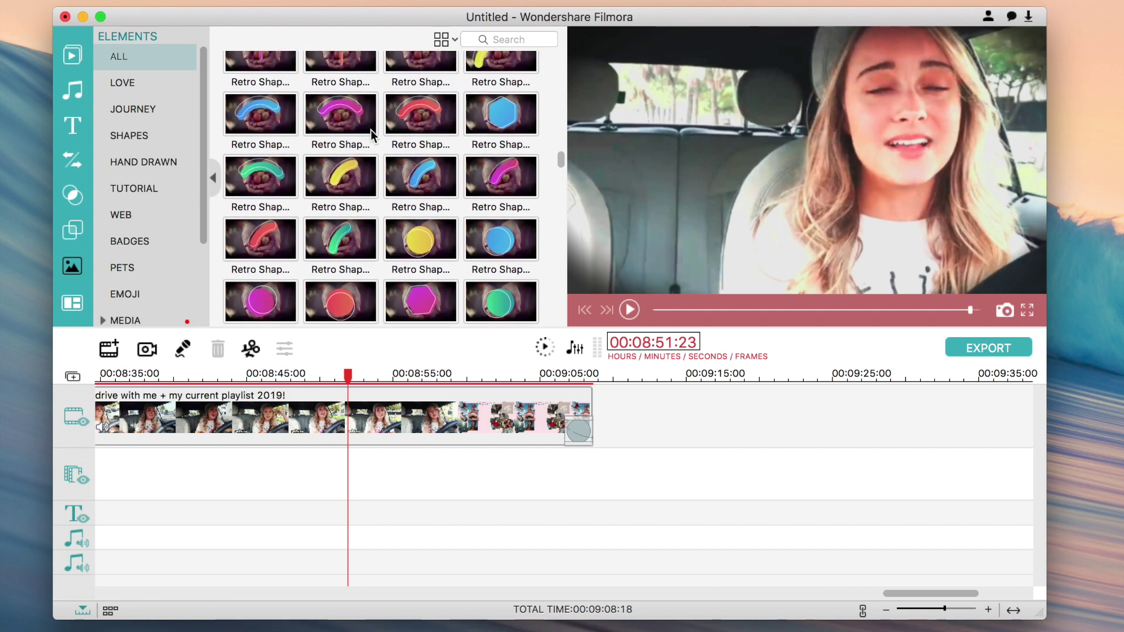
scroll(370, 129, "down", 8)
scroll(370, 129, "up", 20)
scroll(370, 129, "up", 5)
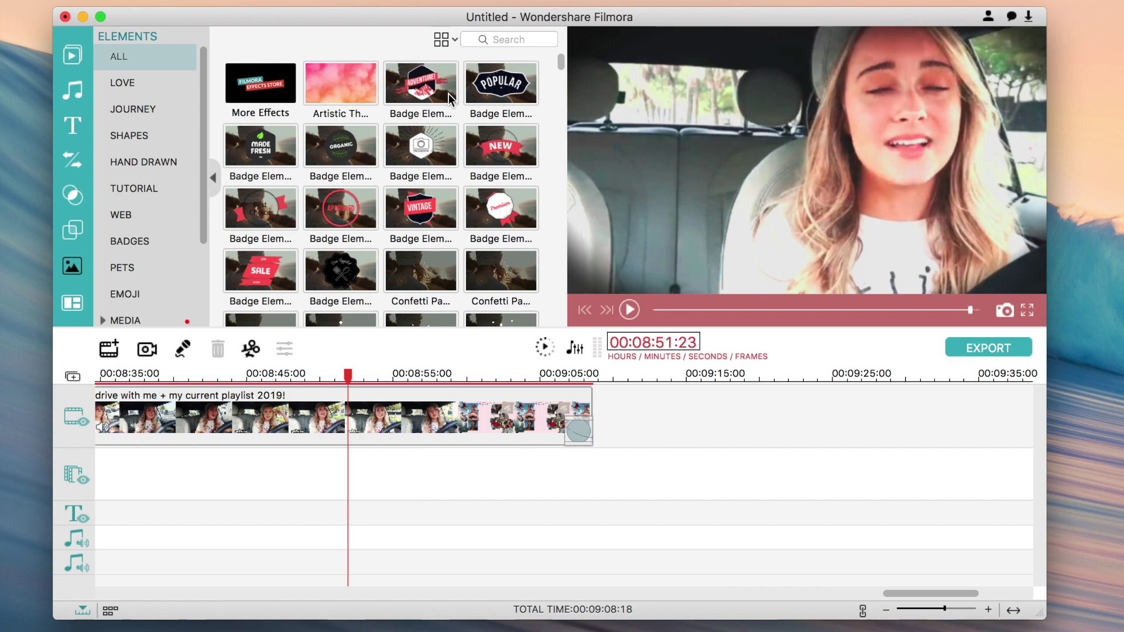
scroll(317, 114, "down", 5)
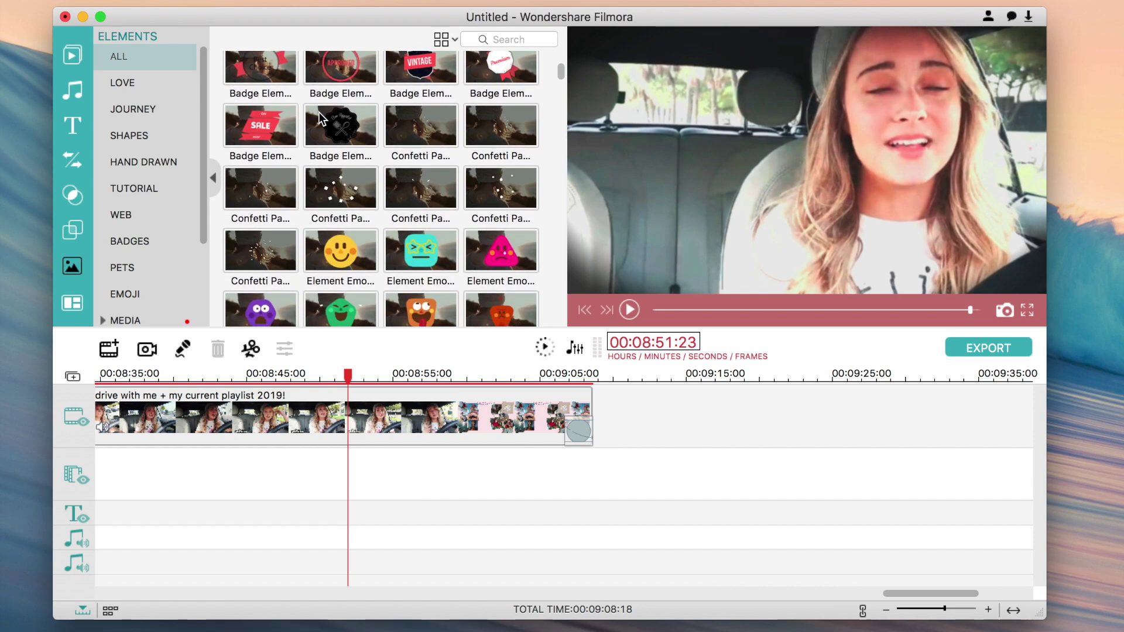
scroll(310, 115, "down", 3)
scroll(287, 111, "up", 2)
- Add the Confetti element at the playhead, play it back, then delete it
left_click(282, 111)
double_click(286, 126)
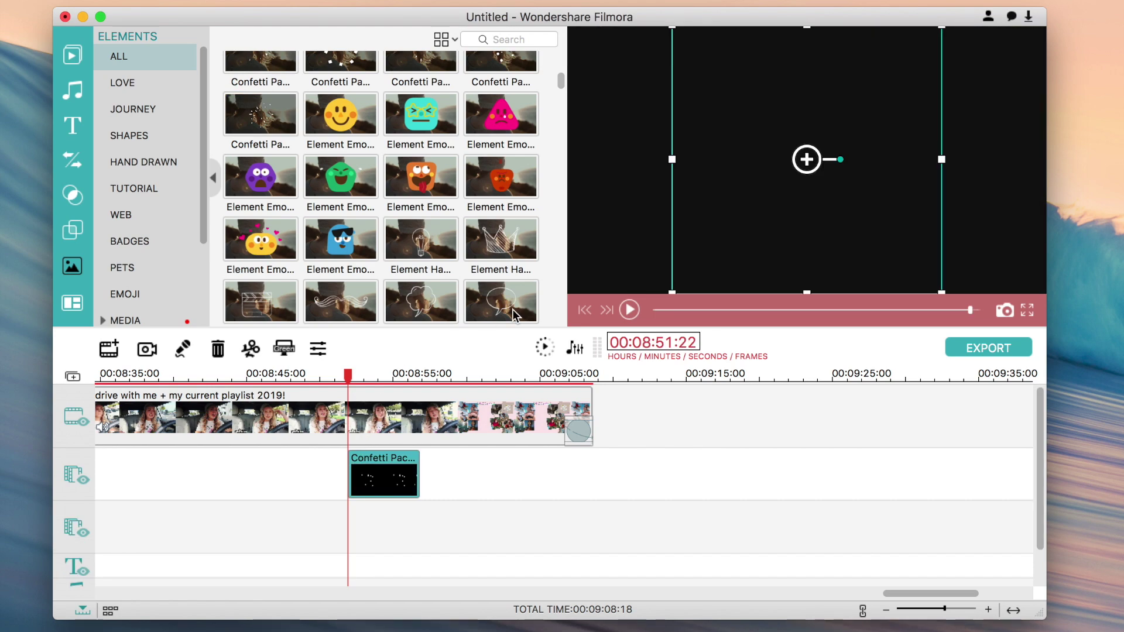
left_click(629, 309)
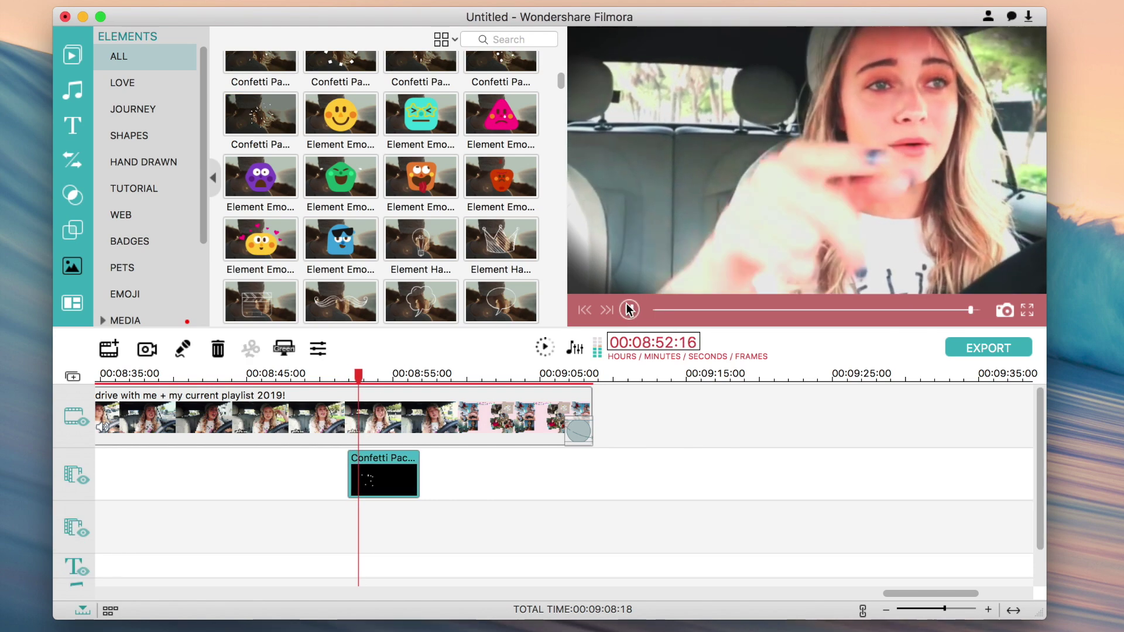
left_click(347, 479)
key("Delete")
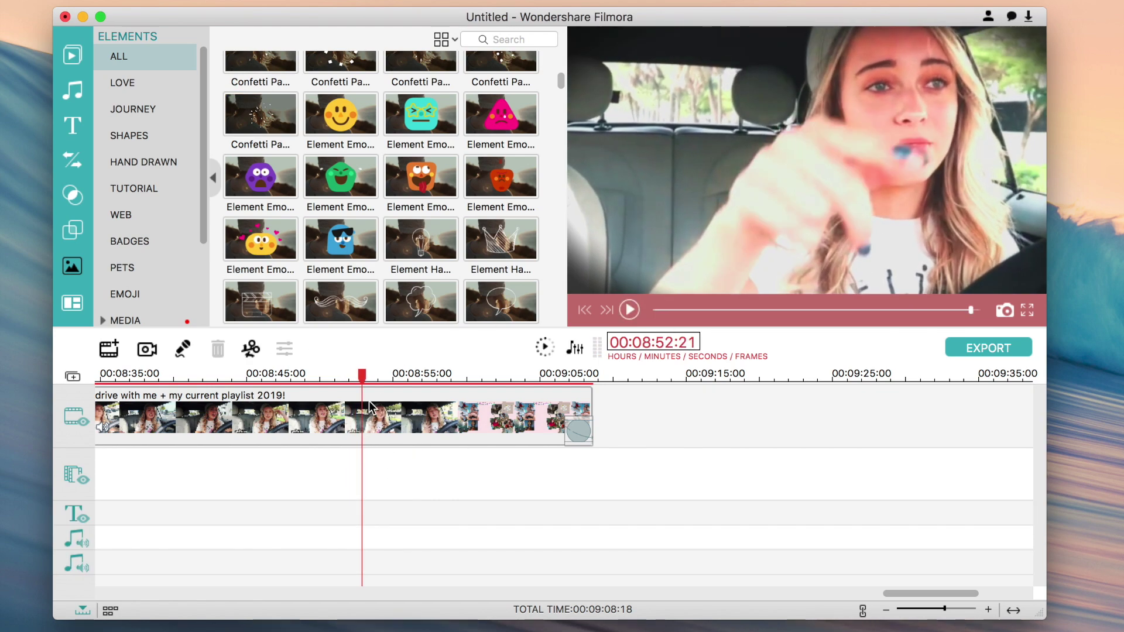
- Add the teal Retro Shape element, preview it, then delete it
scroll(435, 256, "down", 5)
scroll(436, 262, "down", 10)
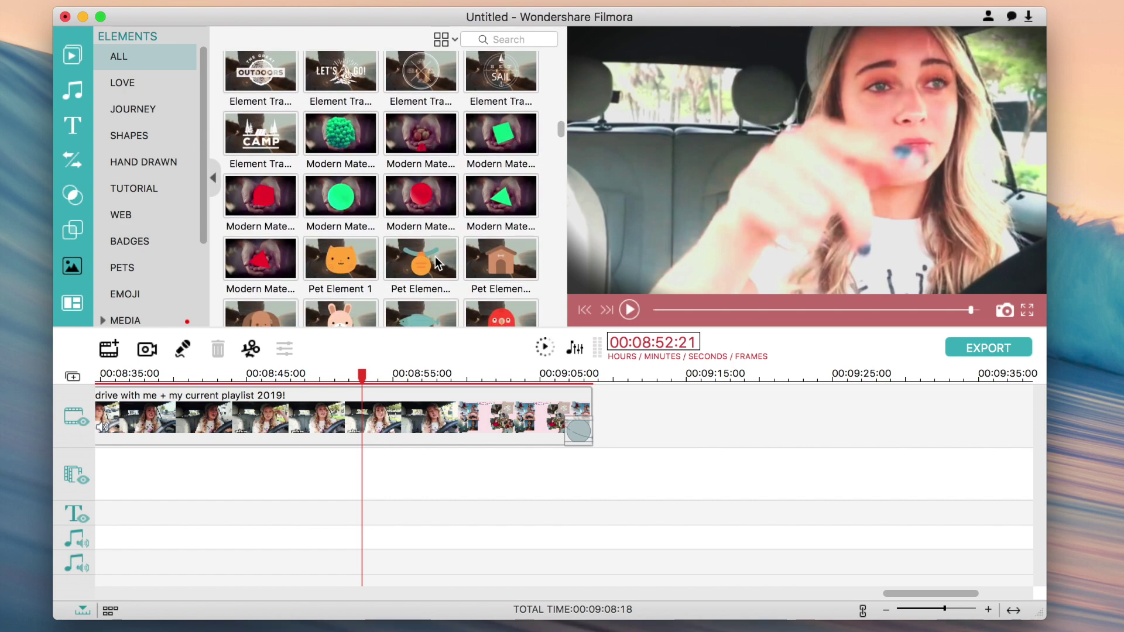
scroll(436, 262, "down", 8)
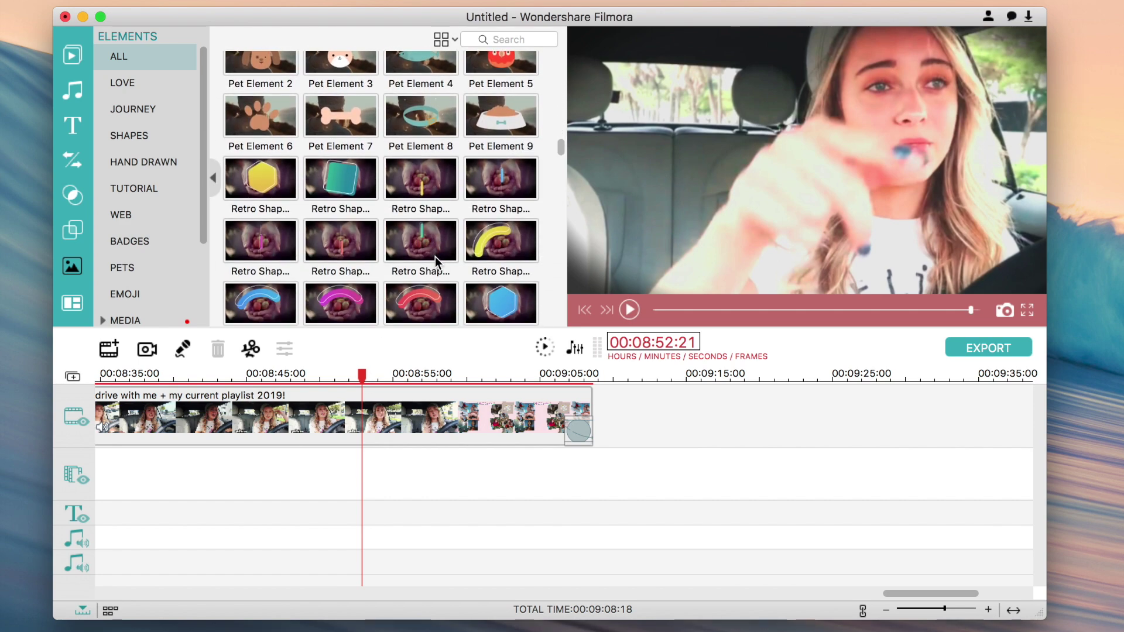
left_click(347, 116)
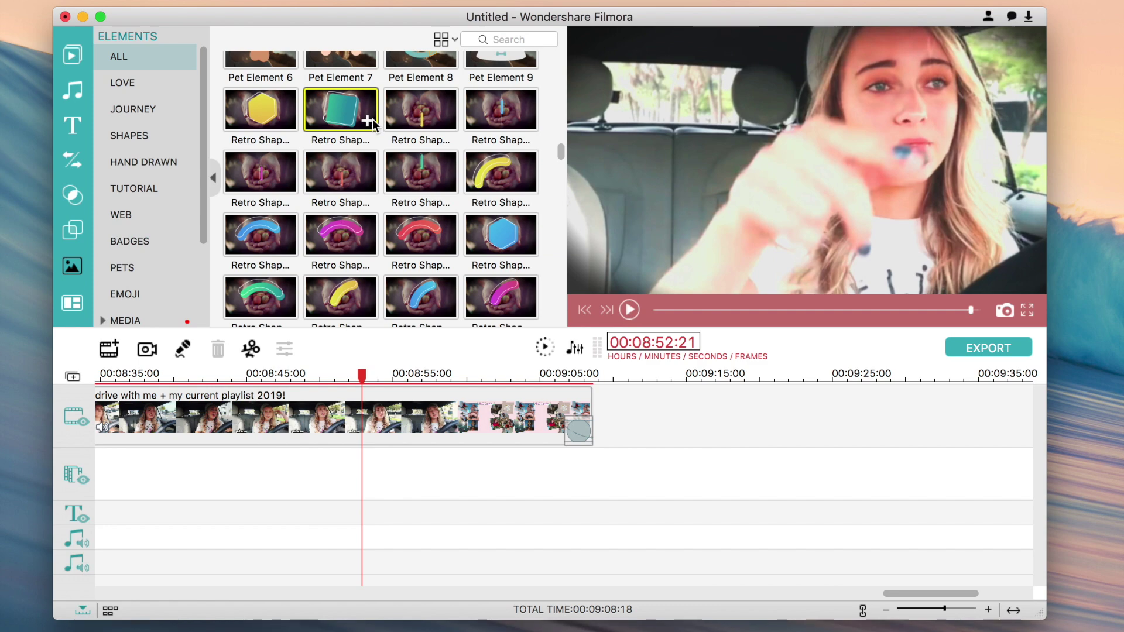
left_click(367, 120)
left_click(629, 310)
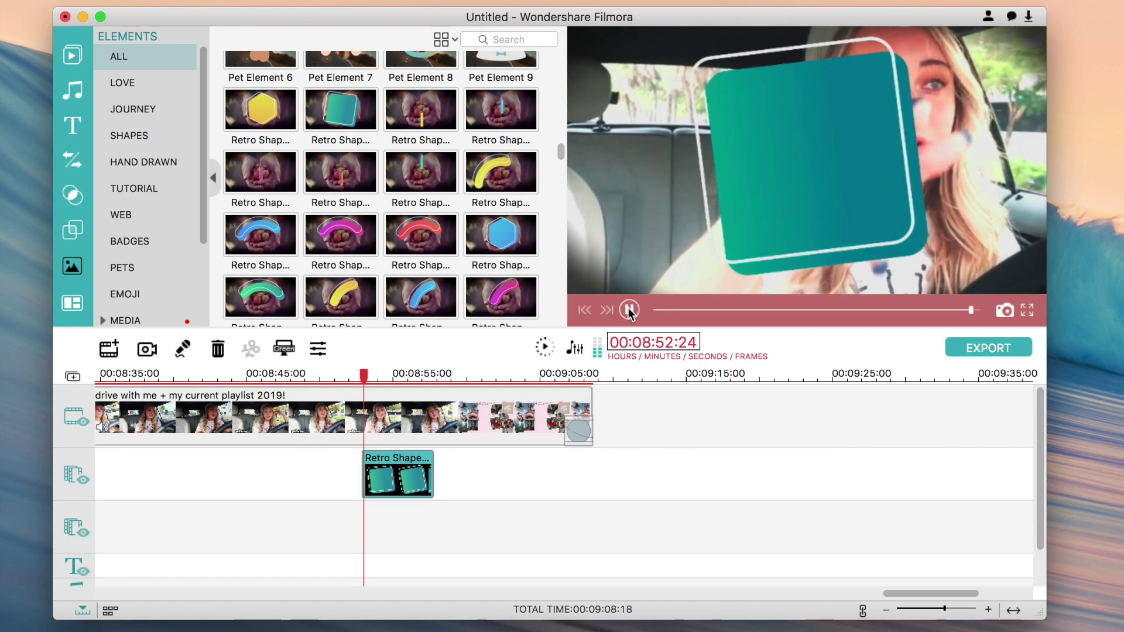
left_click(629, 310)
key("Delete")
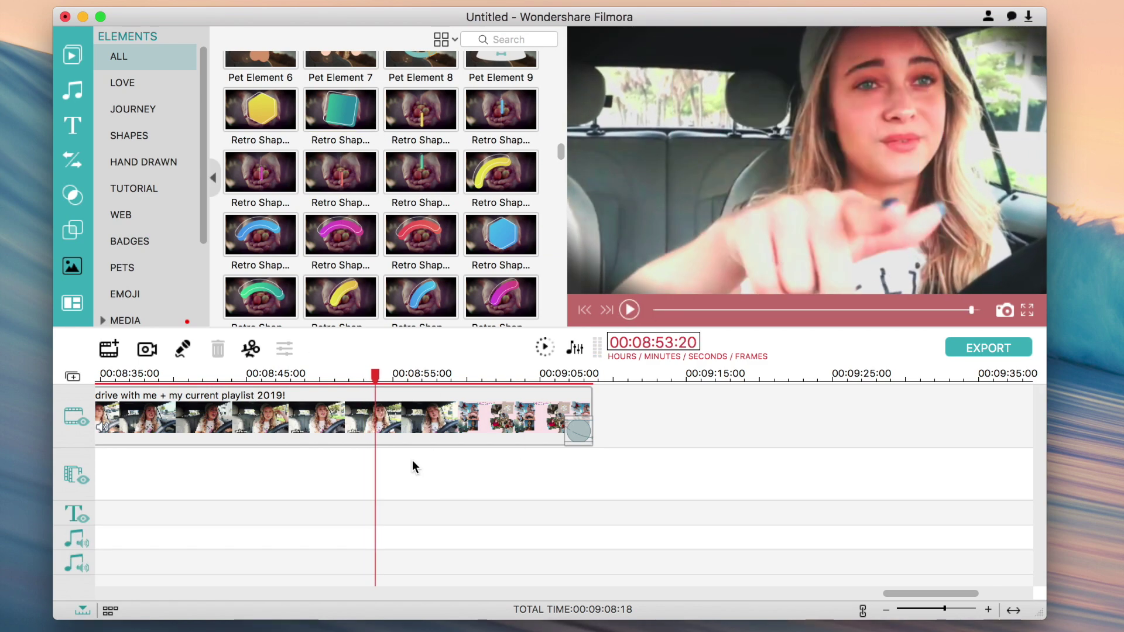
- Add the pink heart from the Love elements, preview it, then delete it
left_click(138, 106)
left_click(140, 80)
left_click(339, 79)
left_click(366, 92)
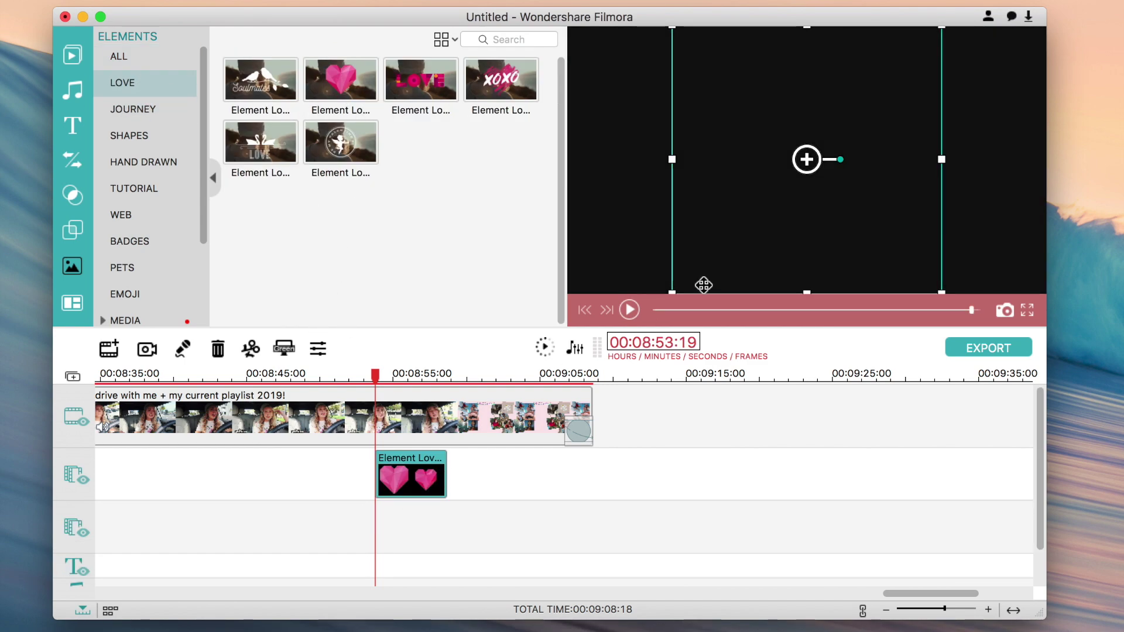
left_click(630, 310)
left_click(629, 310)
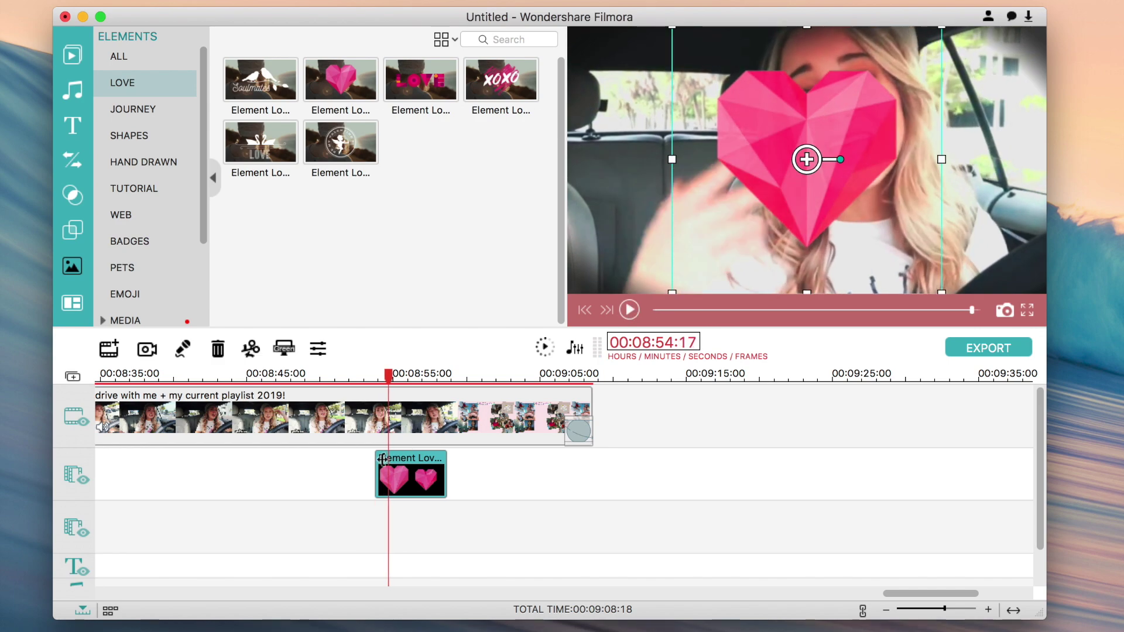
key("Delete")
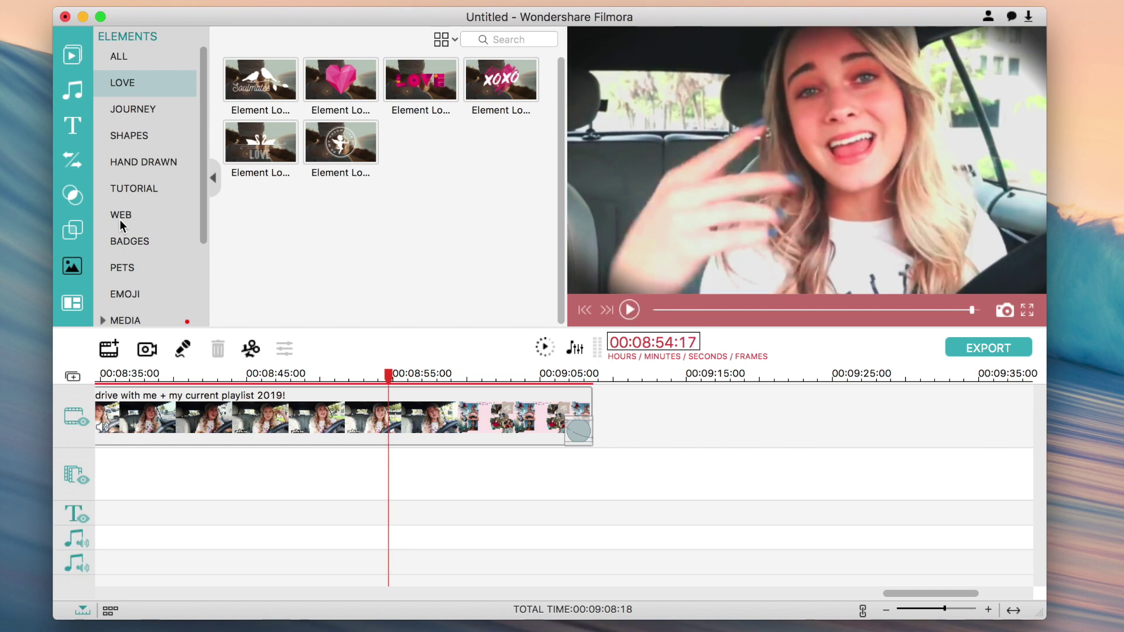
- Browse the Media and Web element categories, then bring up the split-screen layouts
scroll(123, 218, "down", 3)
left_click(135, 205)
left_click(159, 101)
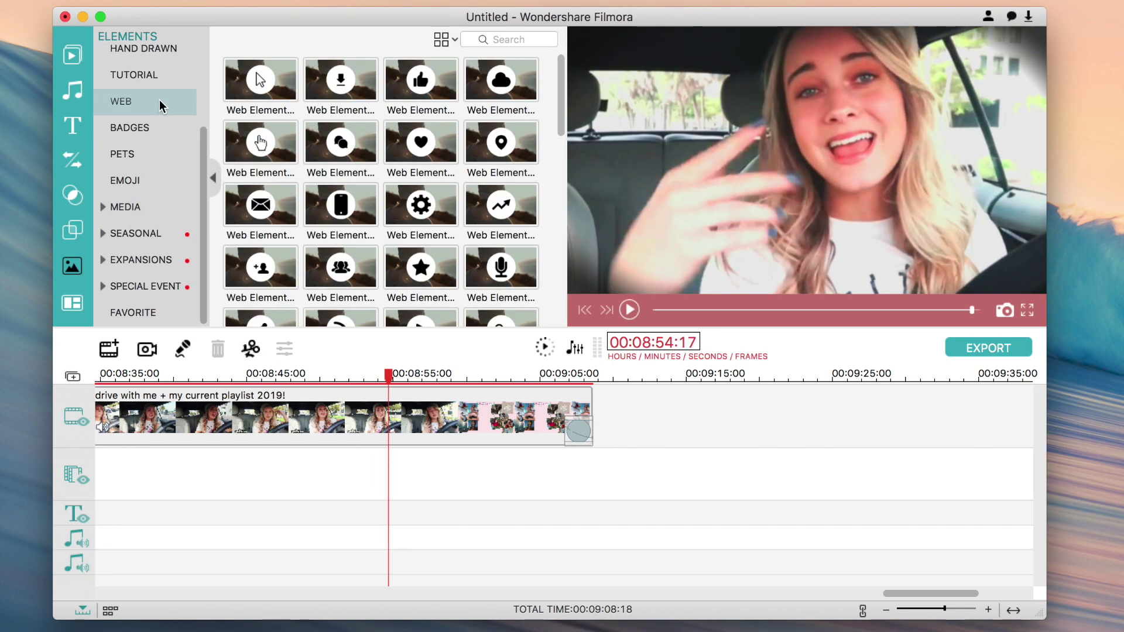
scroll(157, 96, "up", 3)
left_click(143, 55)
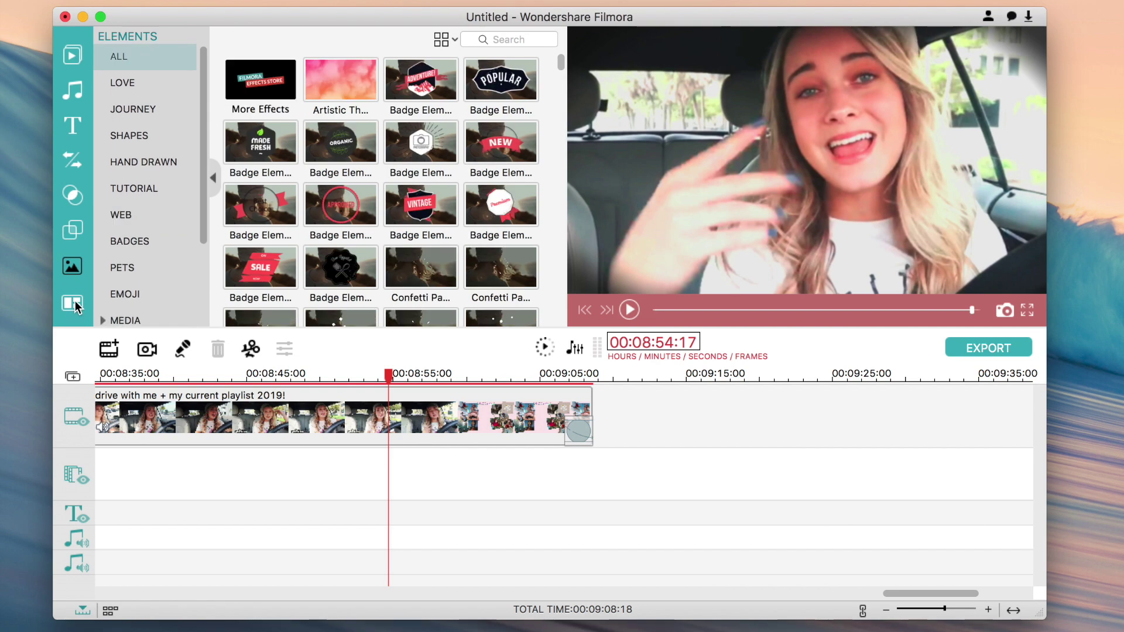
left_click(72, 304)
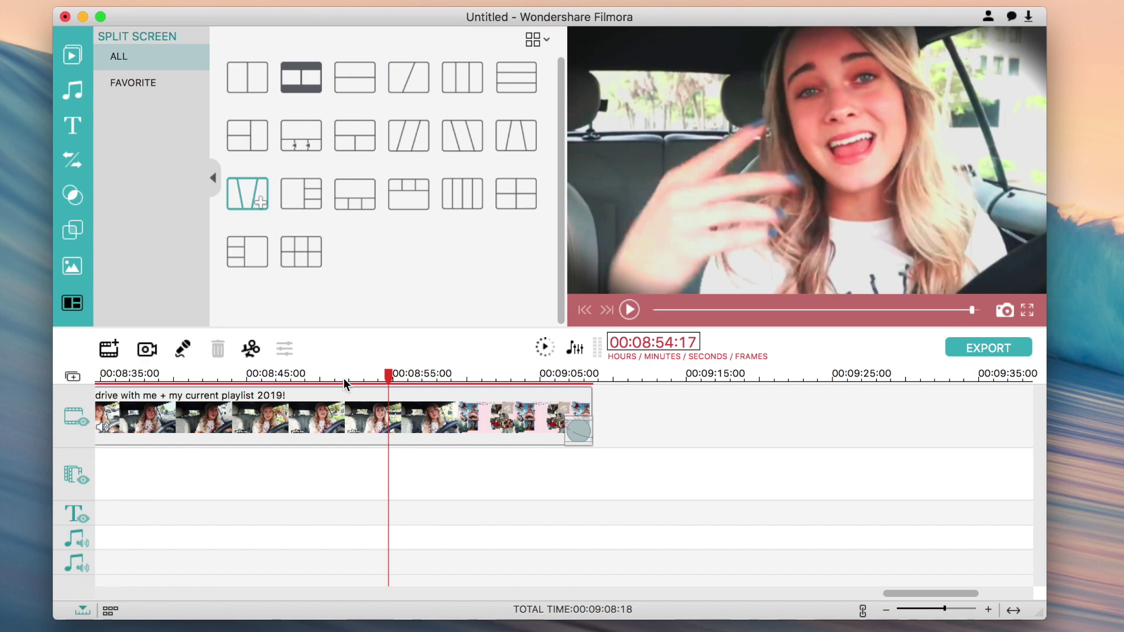
- Add a 3 Screen H split-screen after the vlog and open it for editing
left_click(258, 202)
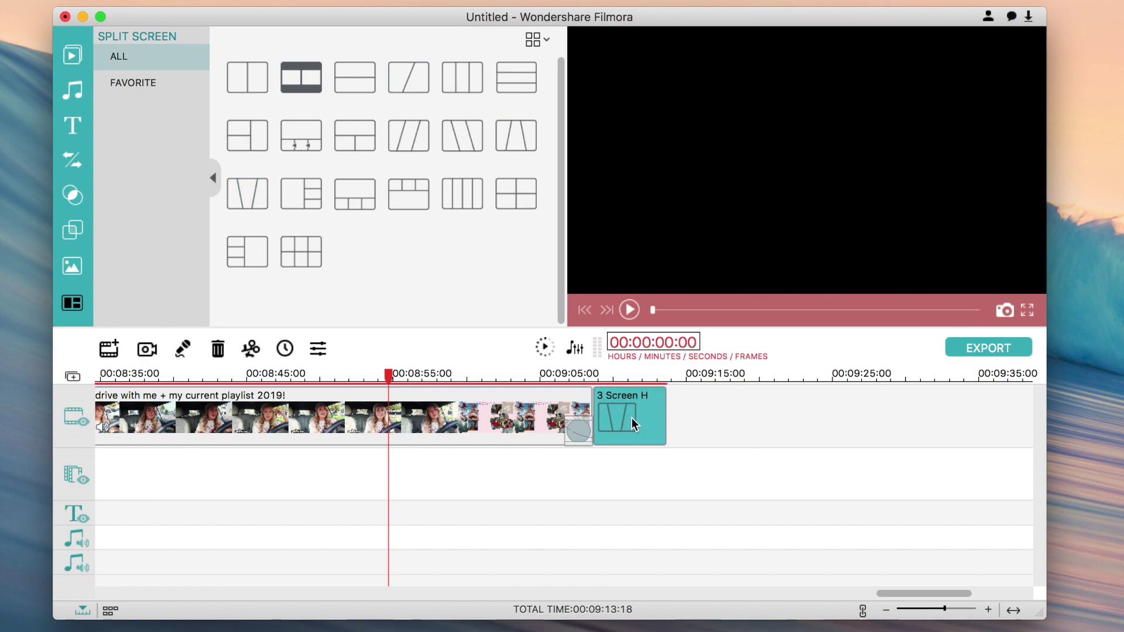
double_click(630, 417)
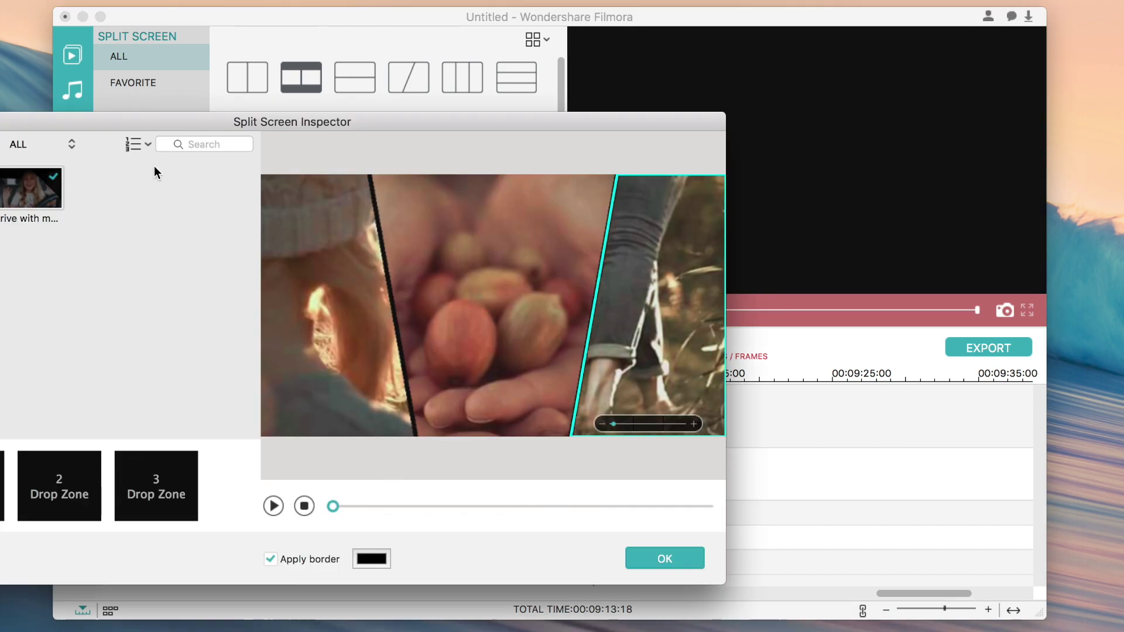
left_click_drag(150, 119, 361, 85)
- Fill Drop Zones 1–3 with the drive clip, preview, and apply the split screen
left_click_drag(238, 171, 173, 451)
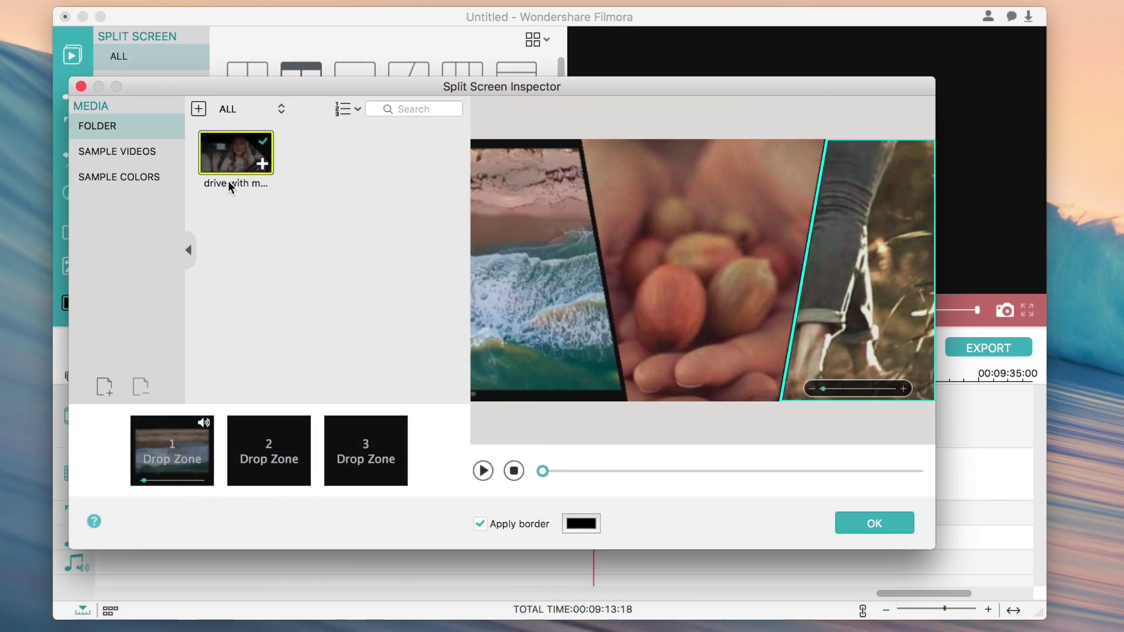
left_click_drag(275, 416, 275, 427)
left_click_drag(230, 149, 360, 436)
left_click(480, 469)
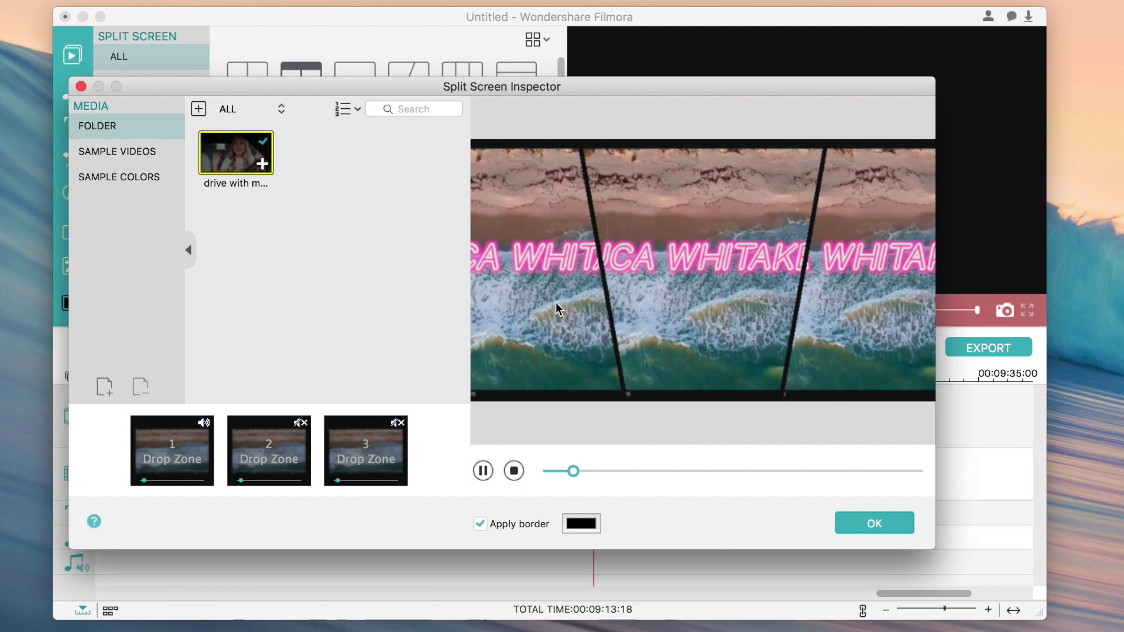
left_click(849, 386)
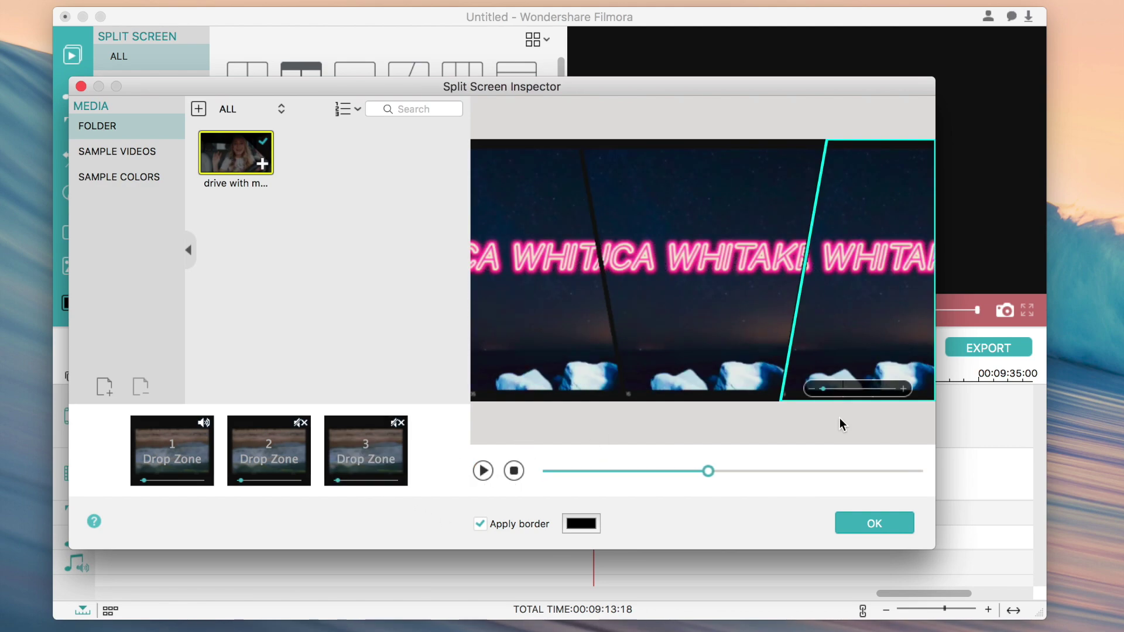
left_click(860, 523)
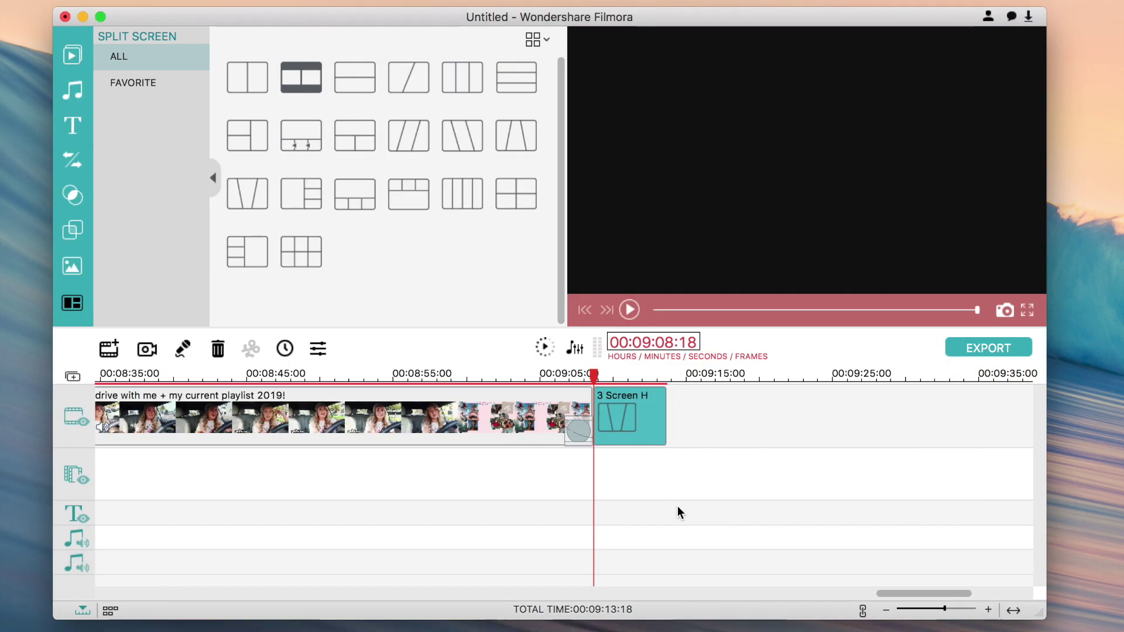
left_click(612, 411)
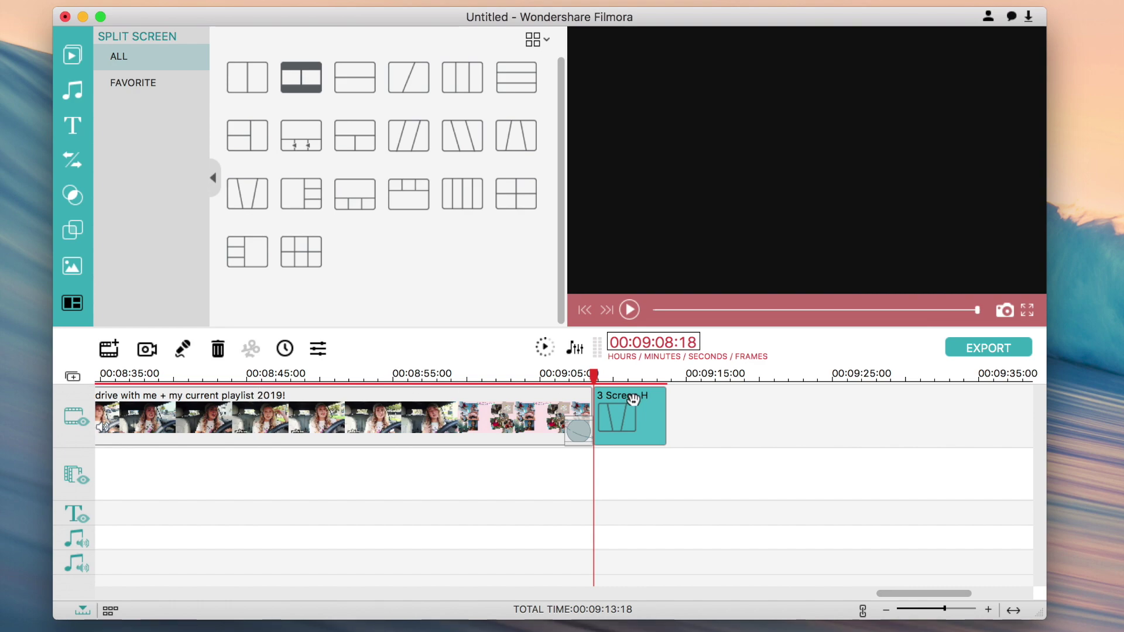
left_click(73, 55)
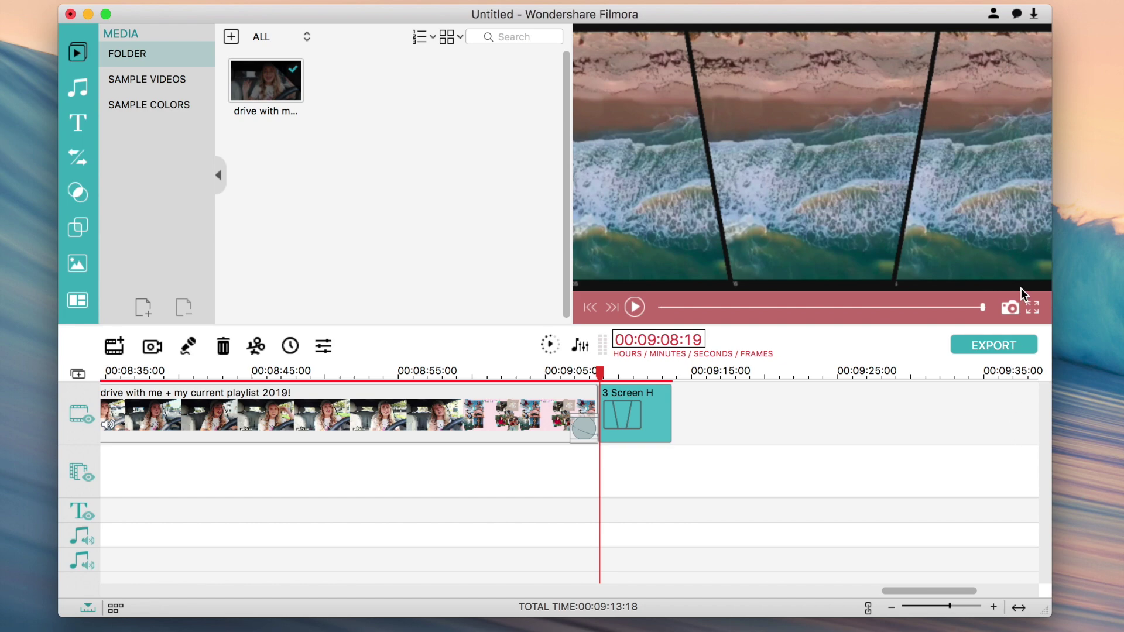
left_click(970, 346)
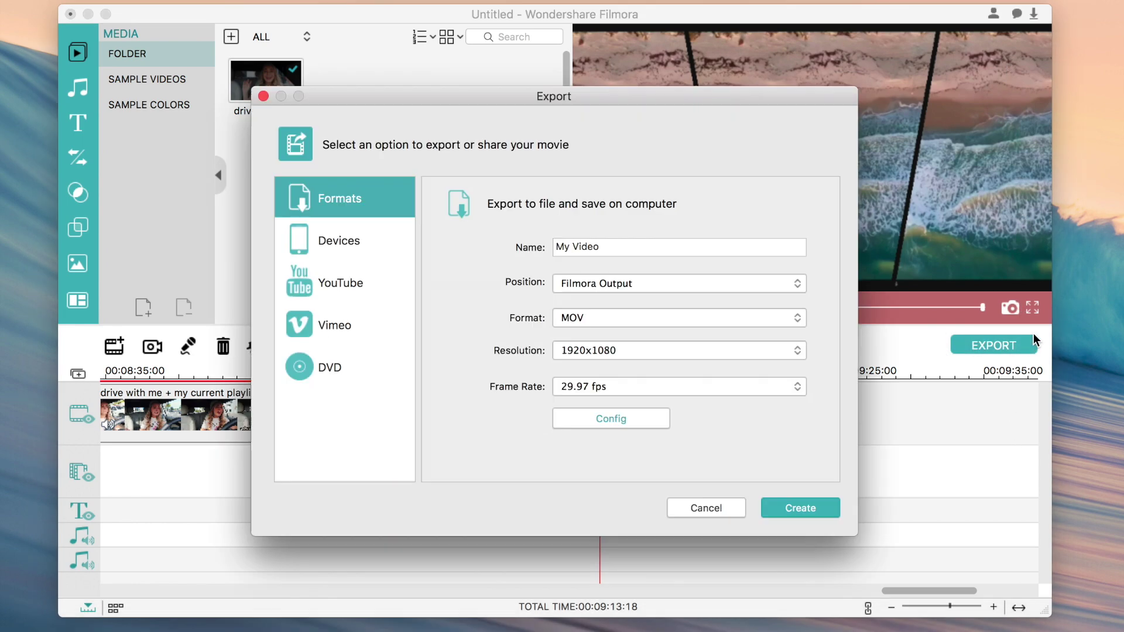
left_click(387, 240)
left_click(376, 282)
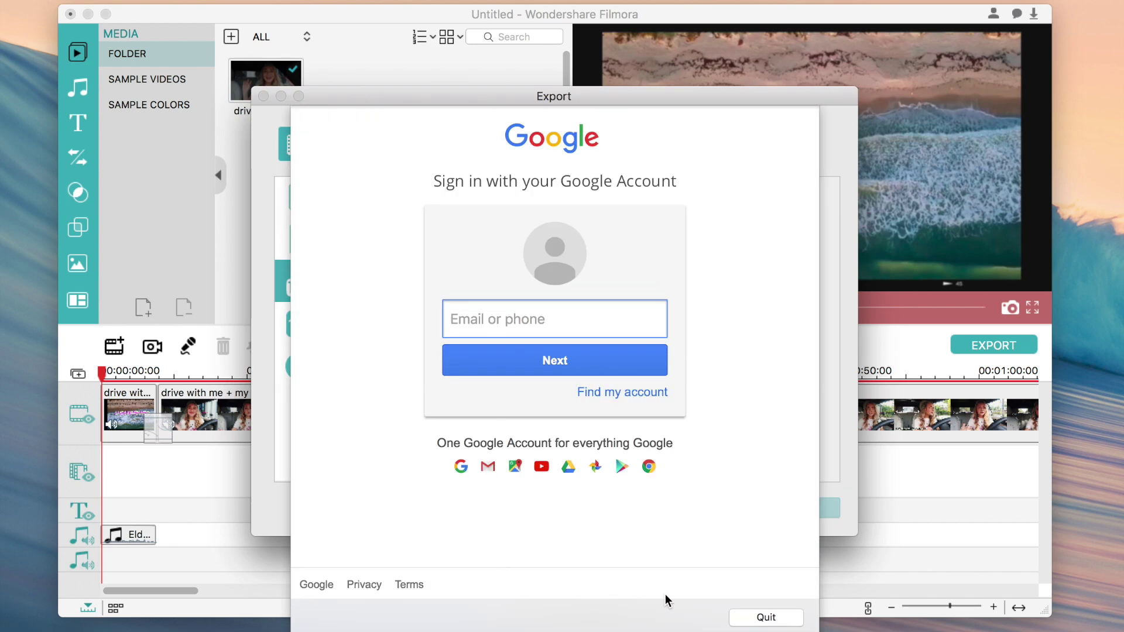
left_click(763, 619)
left_click(363, 316)
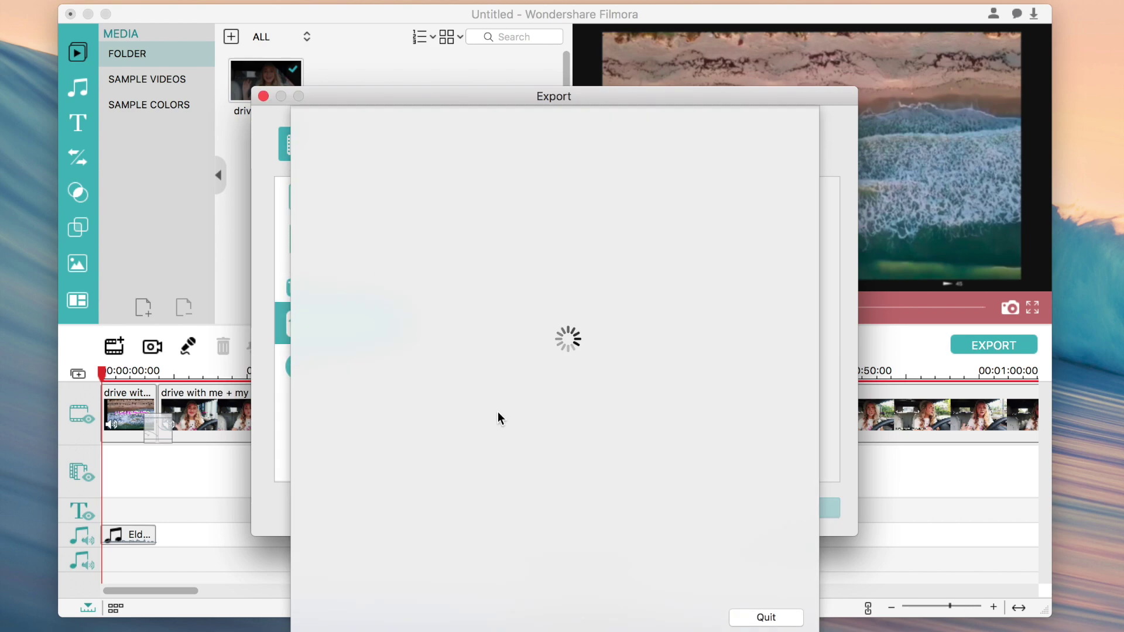
left_click(766, 616)
left_click(366, 199)
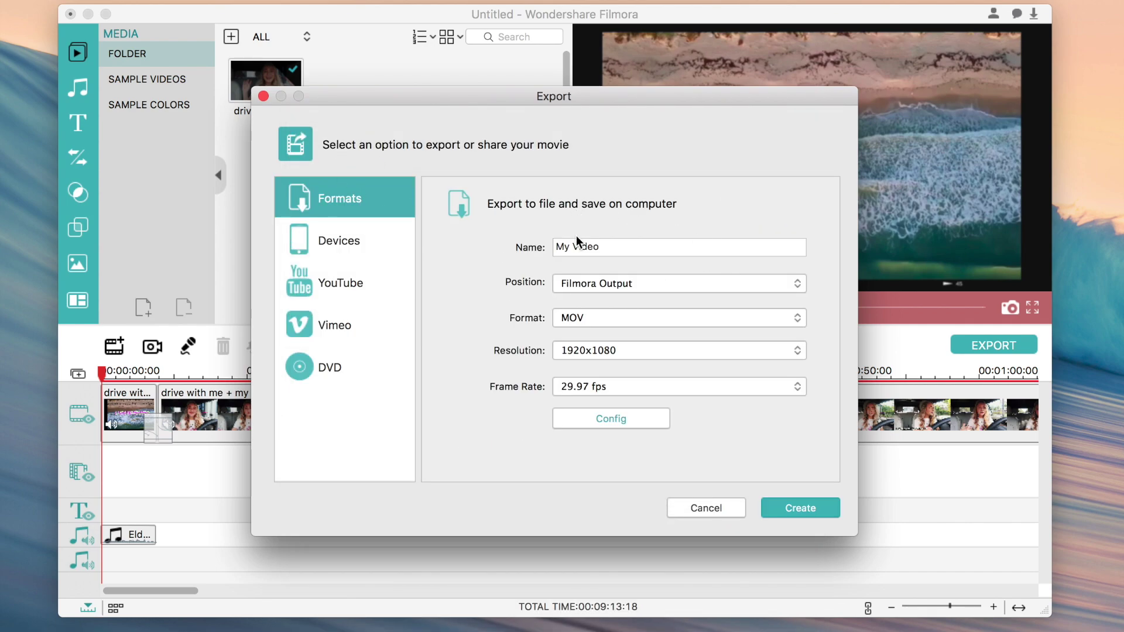
left_click(622, 280)
left_click(624, 290)
left_click(630, 288)
left_click(643, 280)
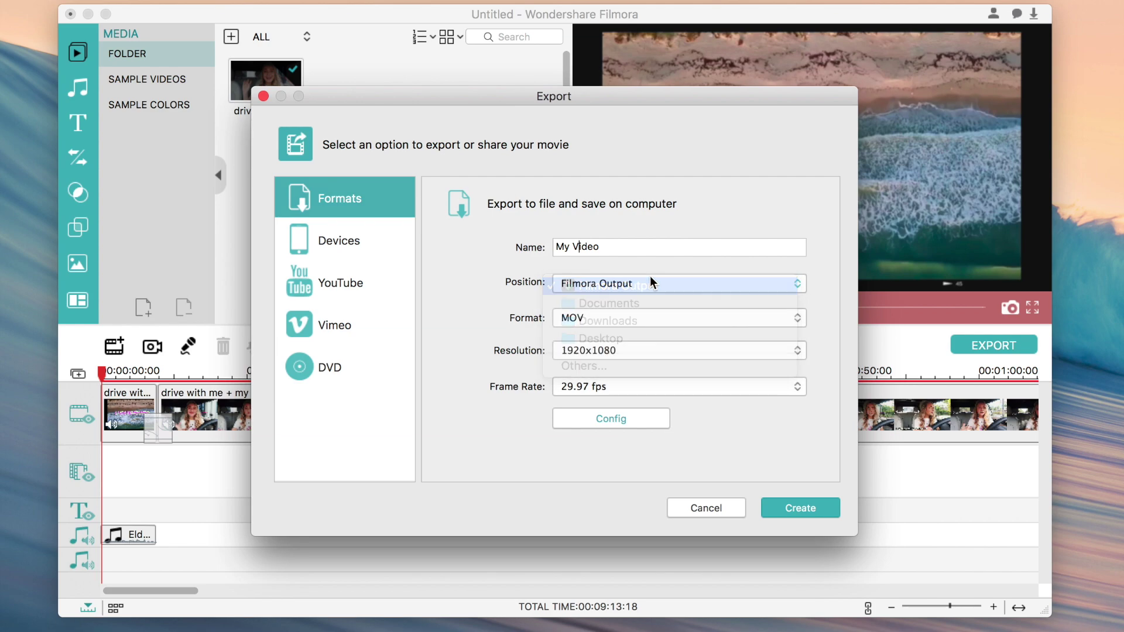
left_click(648, 320)
left_click(634, 322)
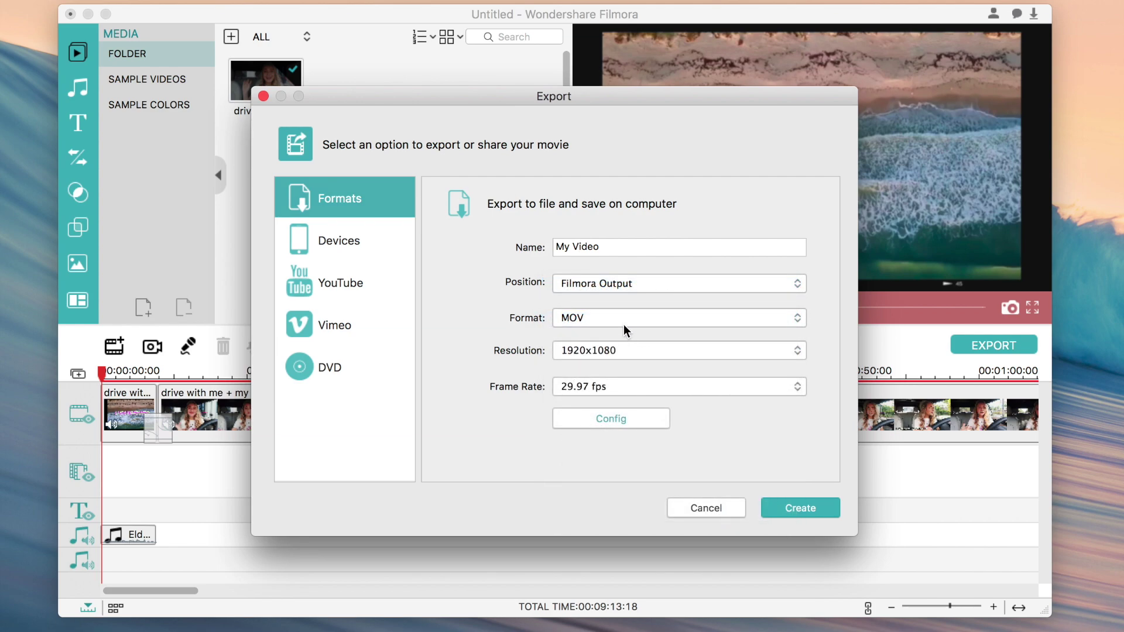
left_click(623, 322)
left_click(585, 319)
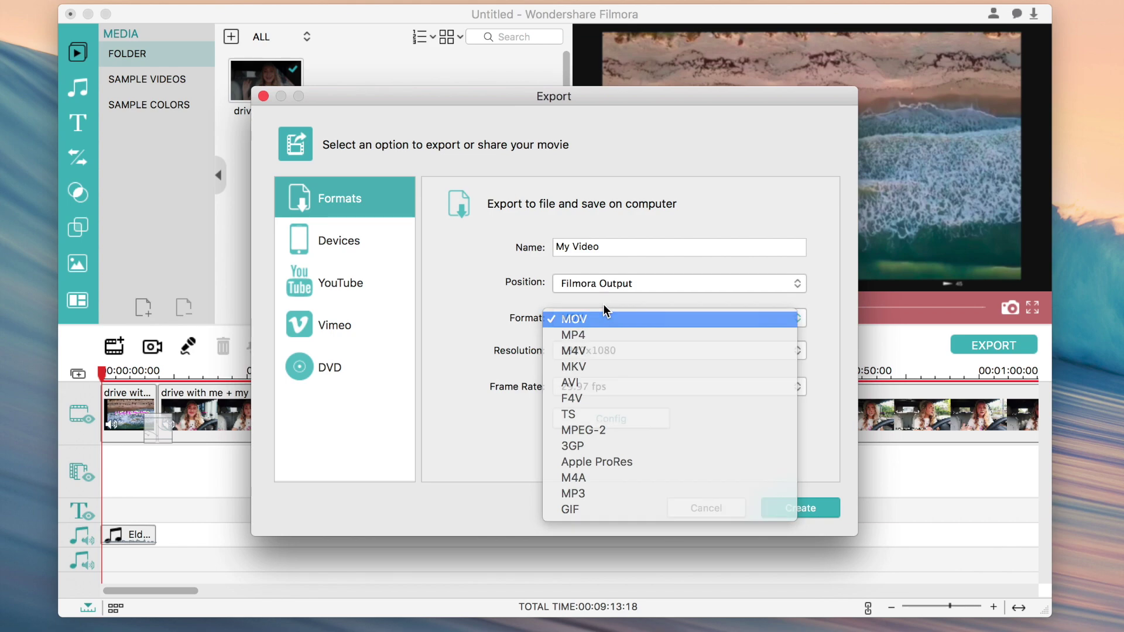
left_click(611, 351)
left_click(625, 351)
left_click(619, 385)
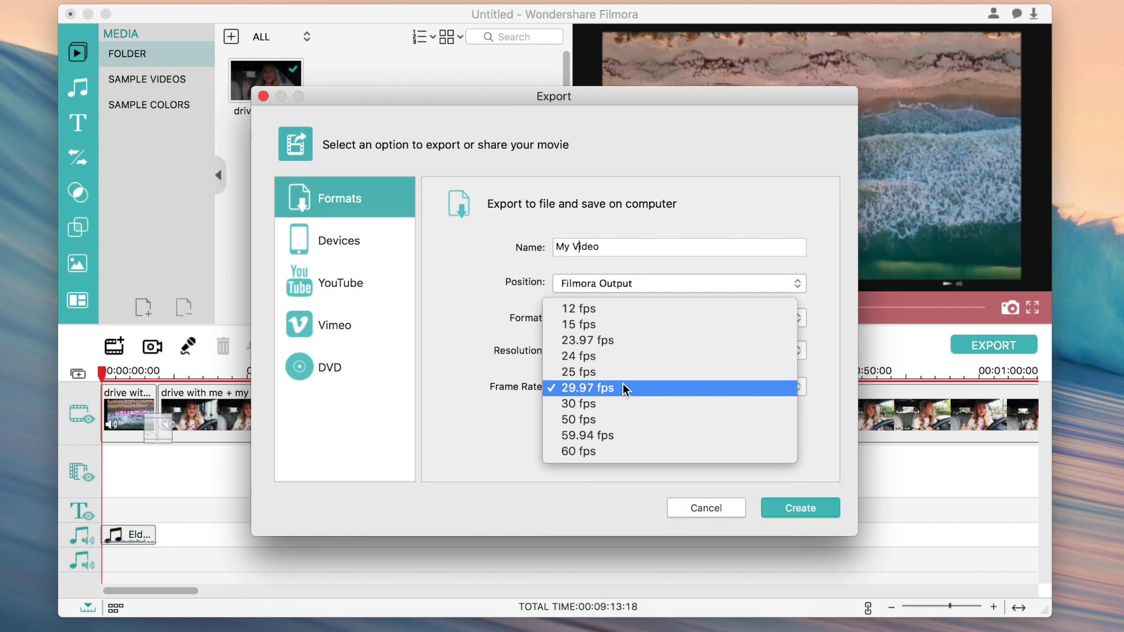
left_click(530, 440)
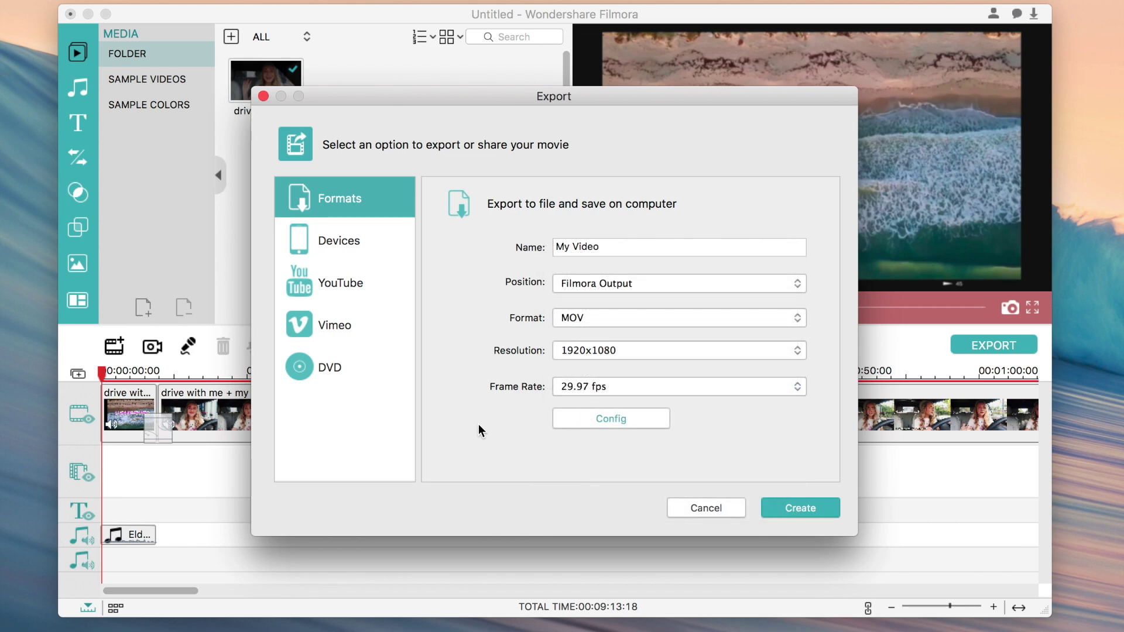
left_click(352, 226)
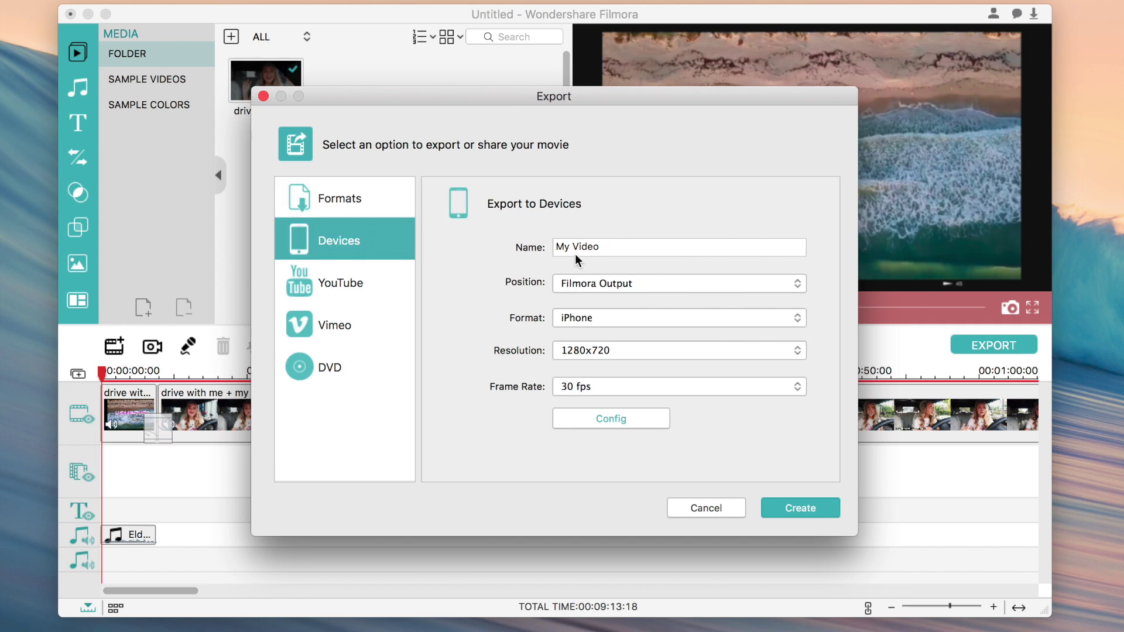
left_click(385, 202)
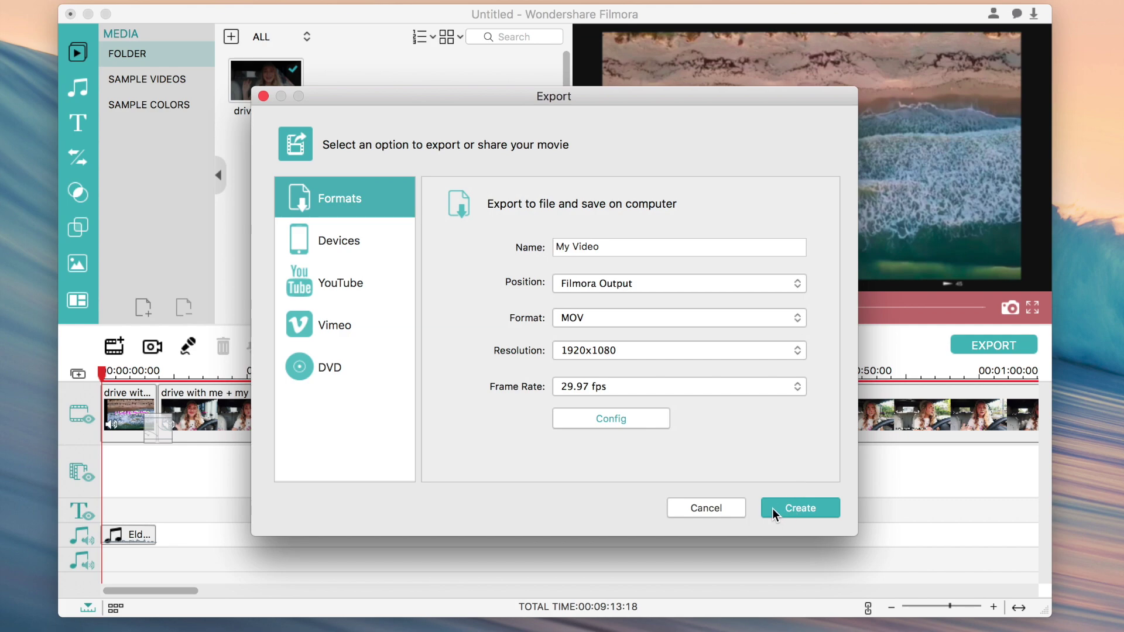
left_click(740, 508)
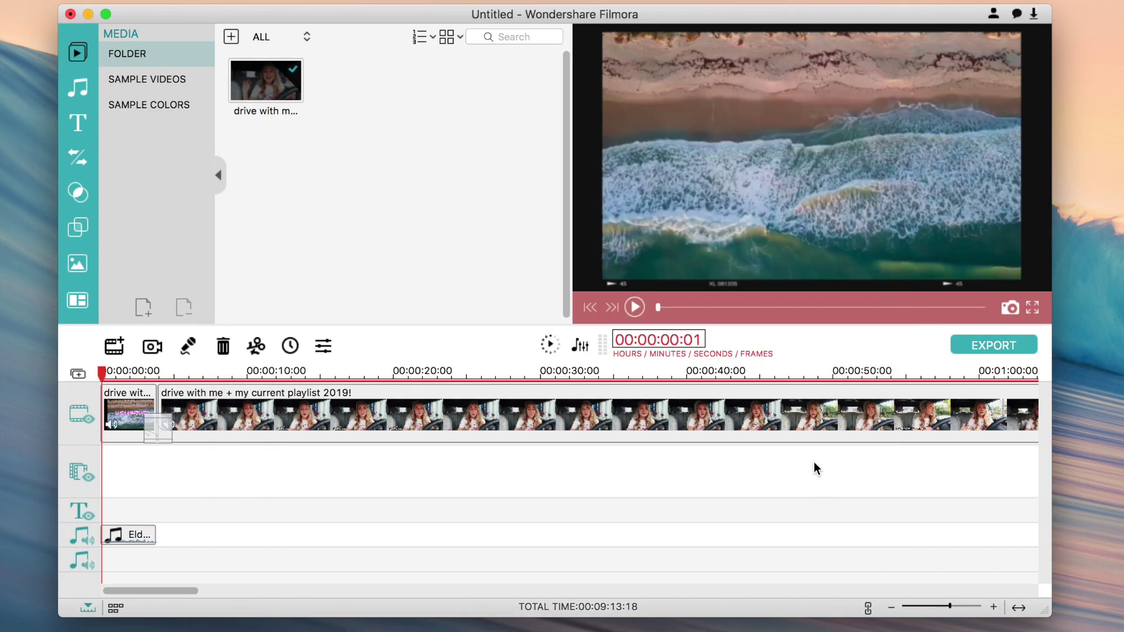